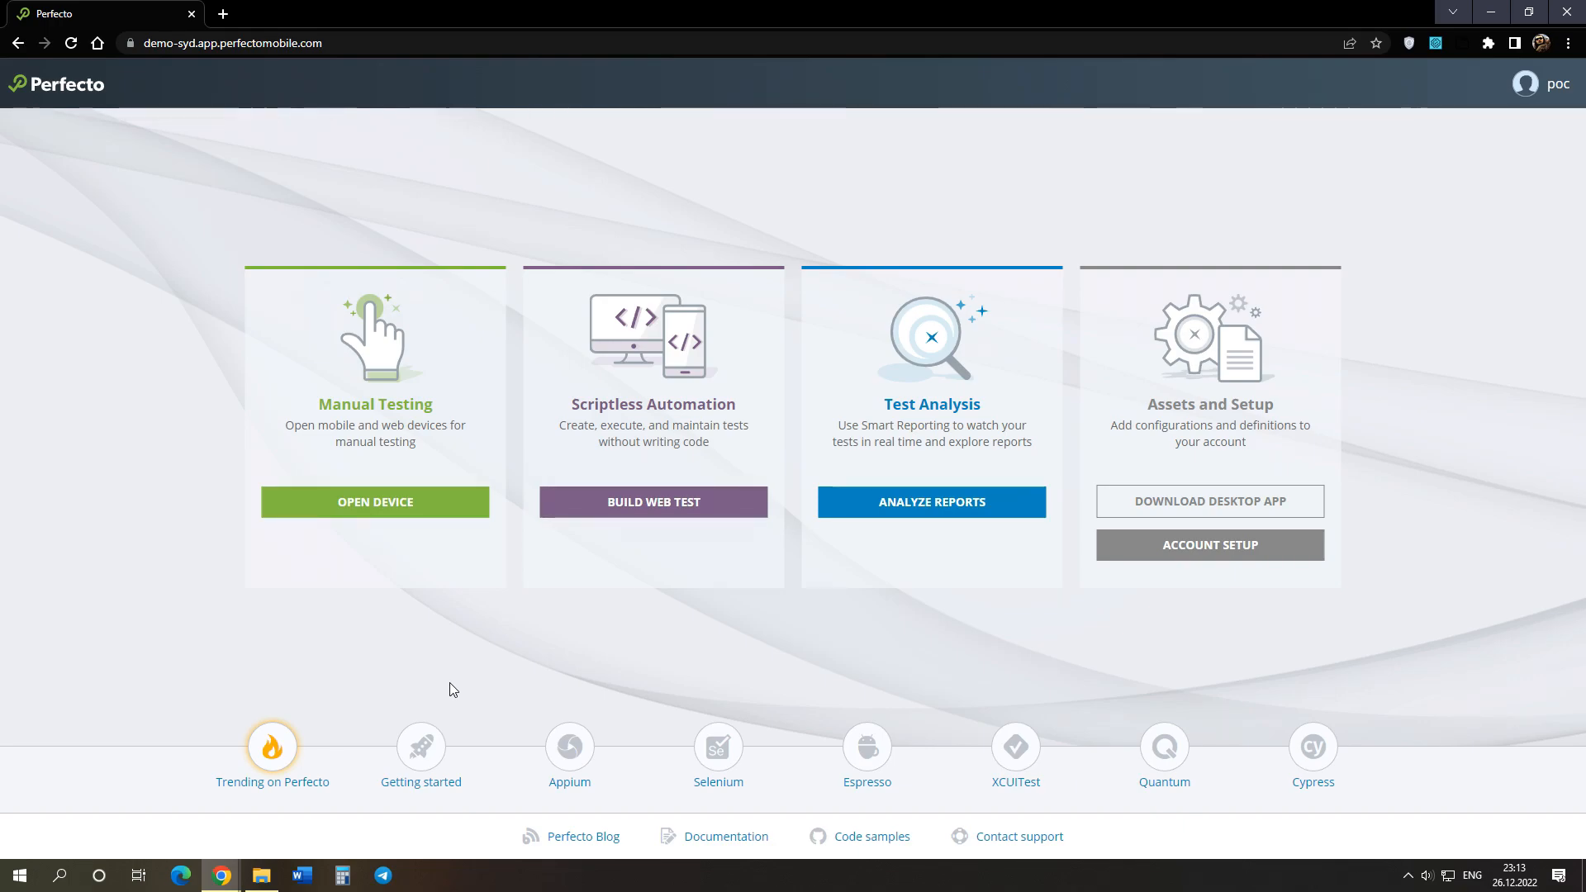
Open the manual testing device lab and check the availability filter options for the recent devices.
{"action": "left_click", "coordinate": [419, 504]}
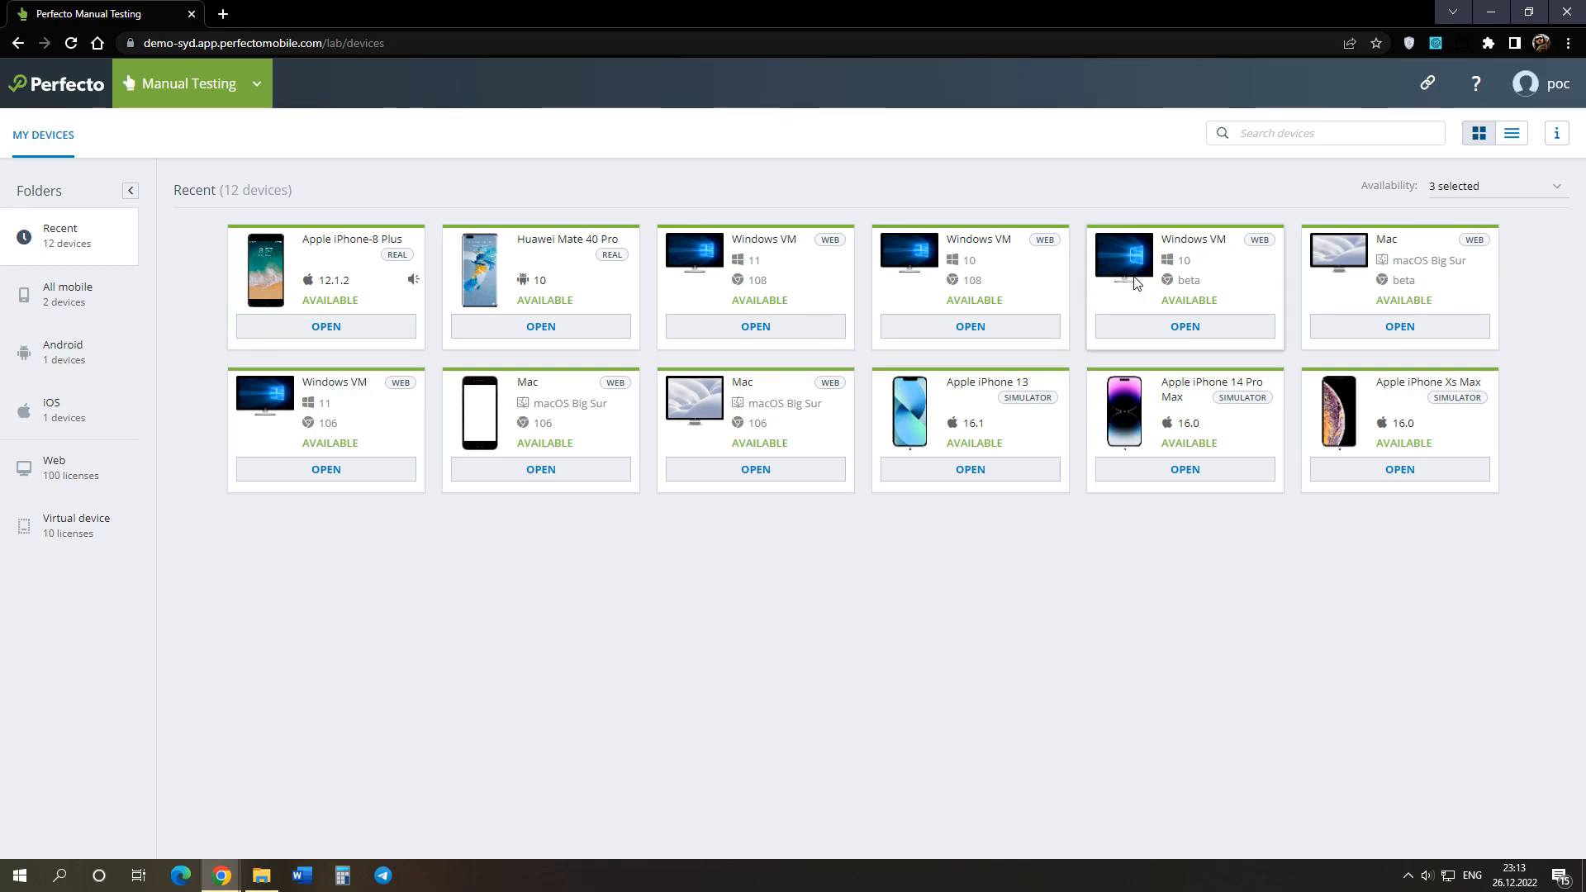
{"action": "left_click", "coordinate": [1499, 194]}
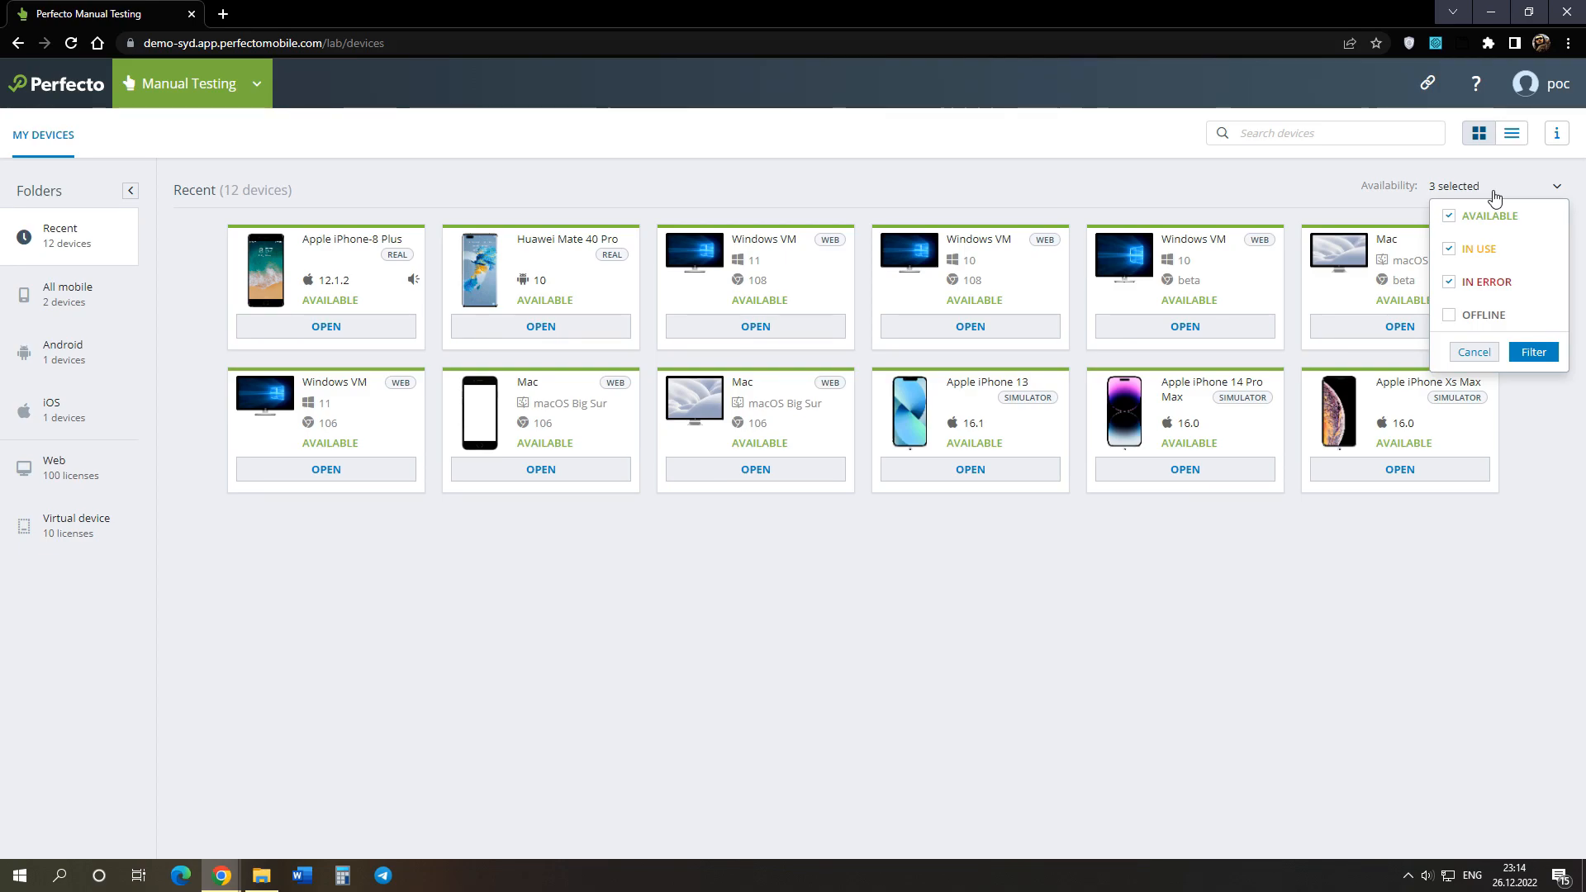
{"action": "left_click", "coordinate": [1494, 197]}
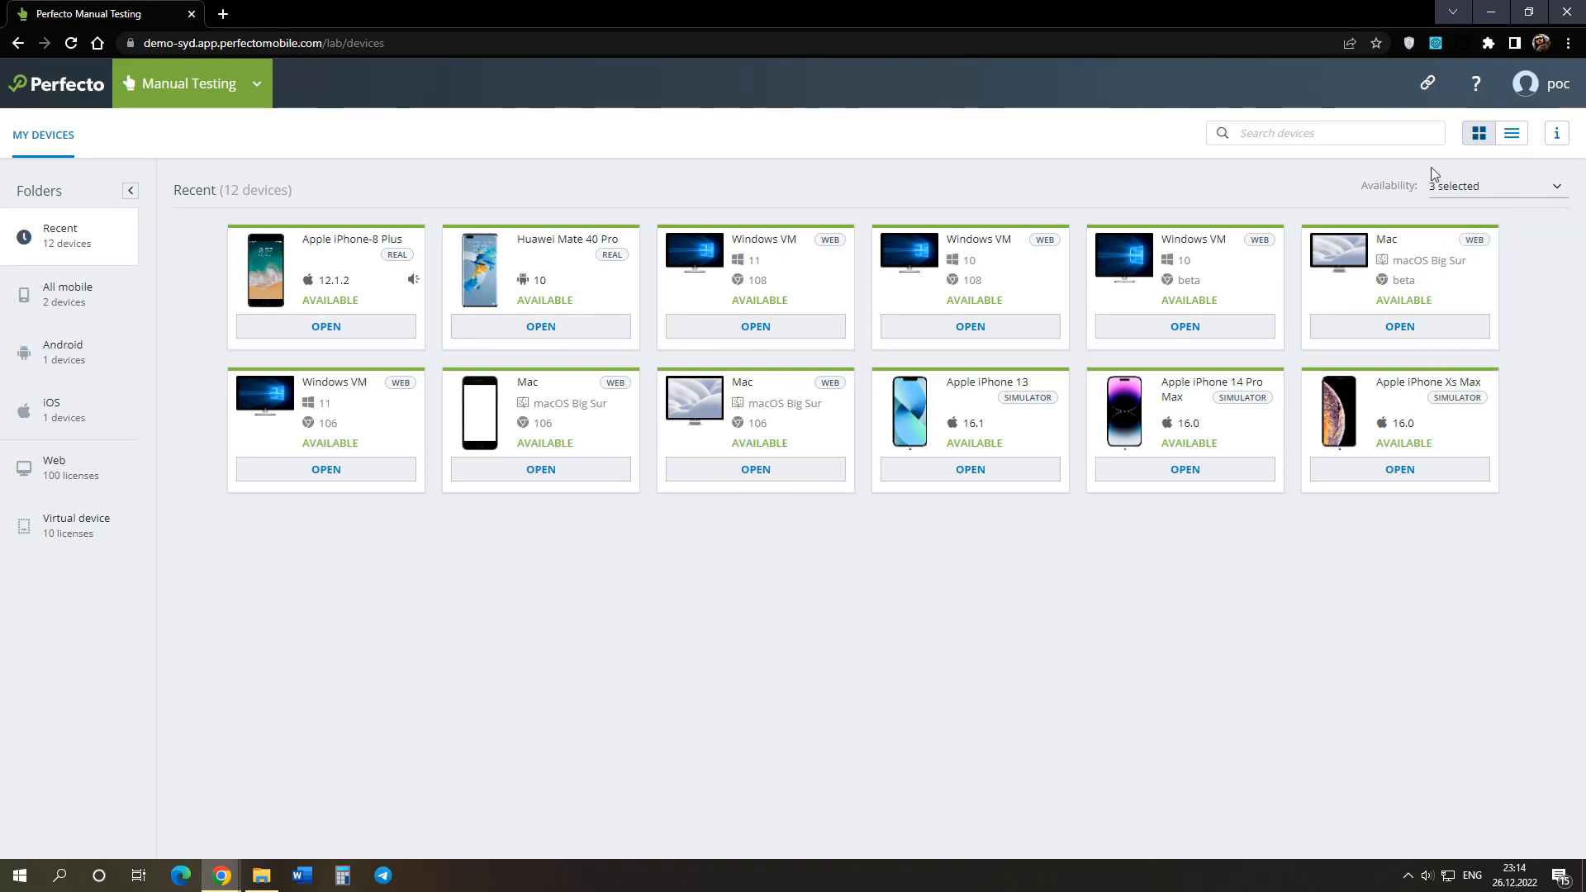
Search the devices for "win" and clear the search again.
{"action": "left_click", "coordinate": [1354, 128]}
{"action": "type", "text": "win"}
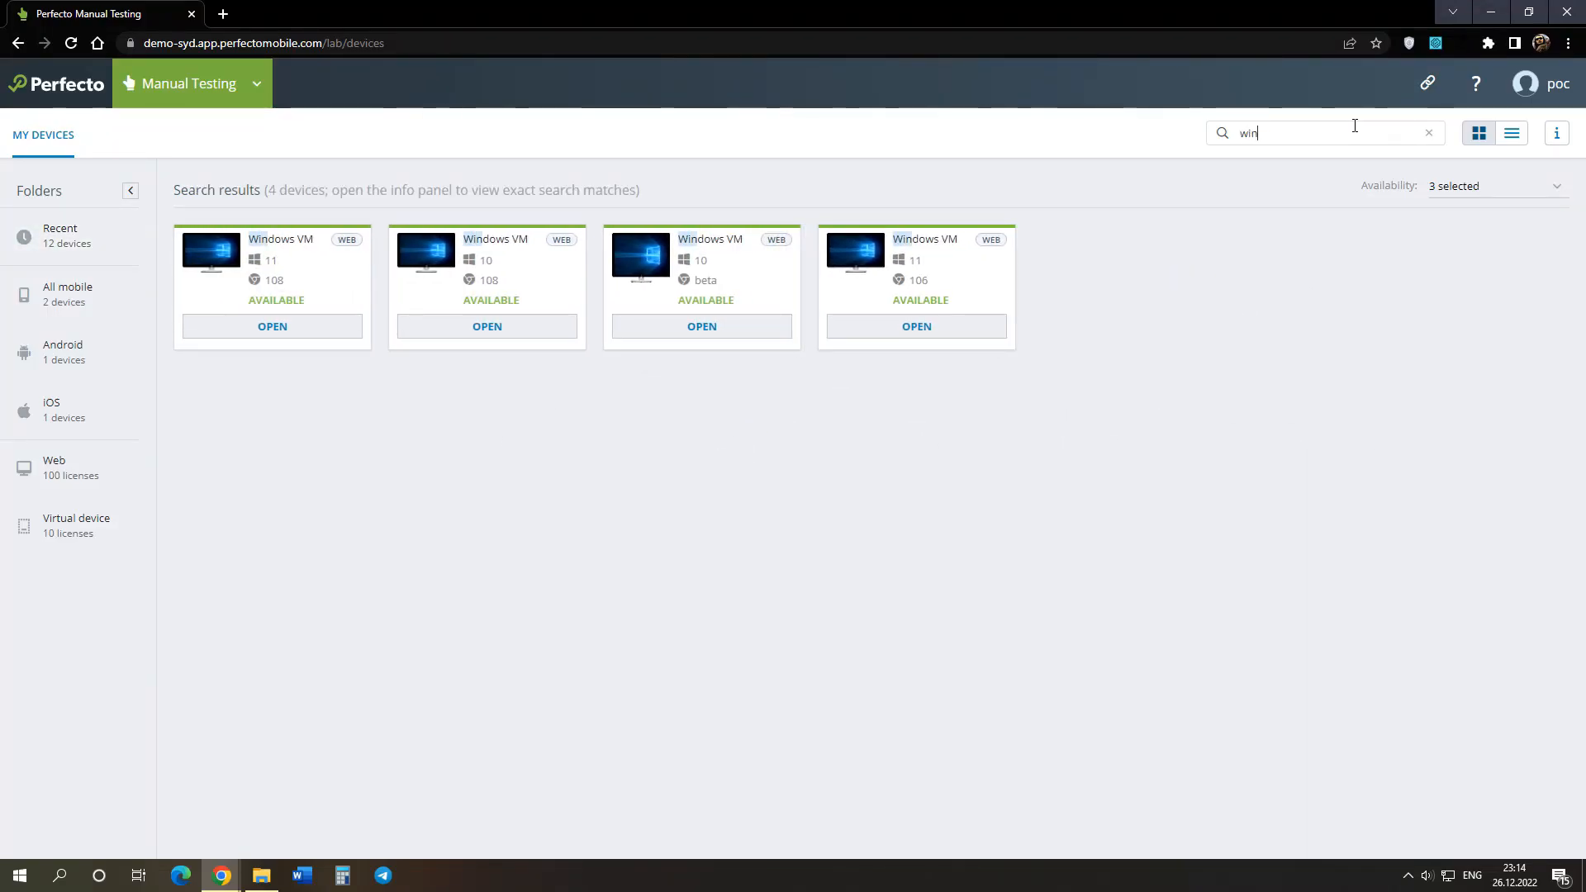
{"action": "key", "text": "BackSpace"}
{"action": "key", "text": "BackSpace"}
{"action": "key", "text": "BackSpace"}
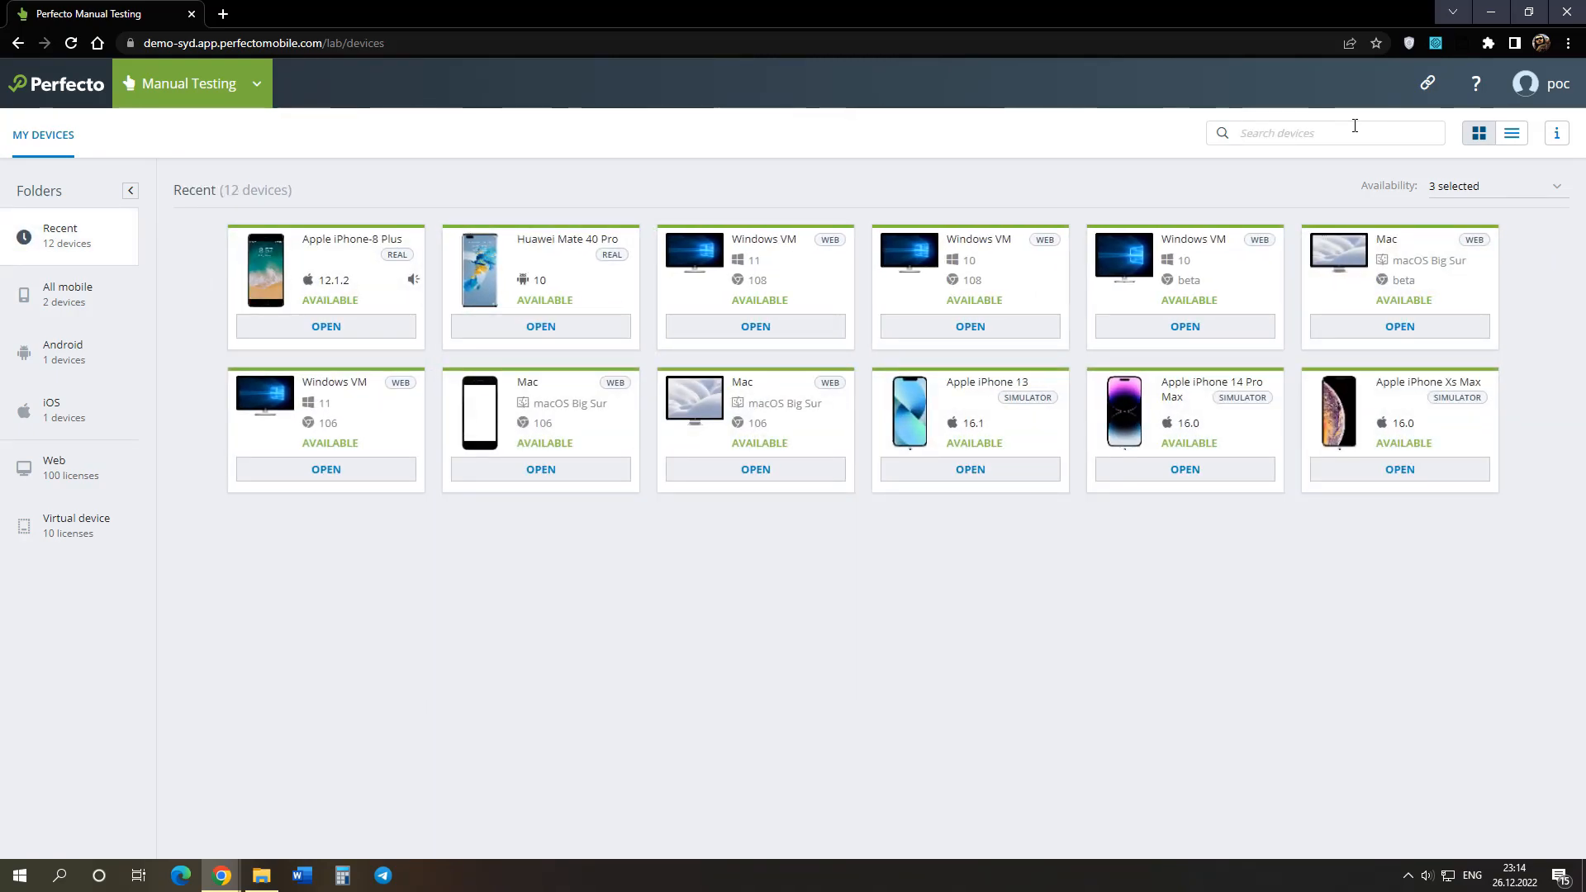
View the device details and capabilities of the Windows 11 VM with Chrome 108, and close the details.
{"action": "left_click", "coordinate": [1558, 133]}
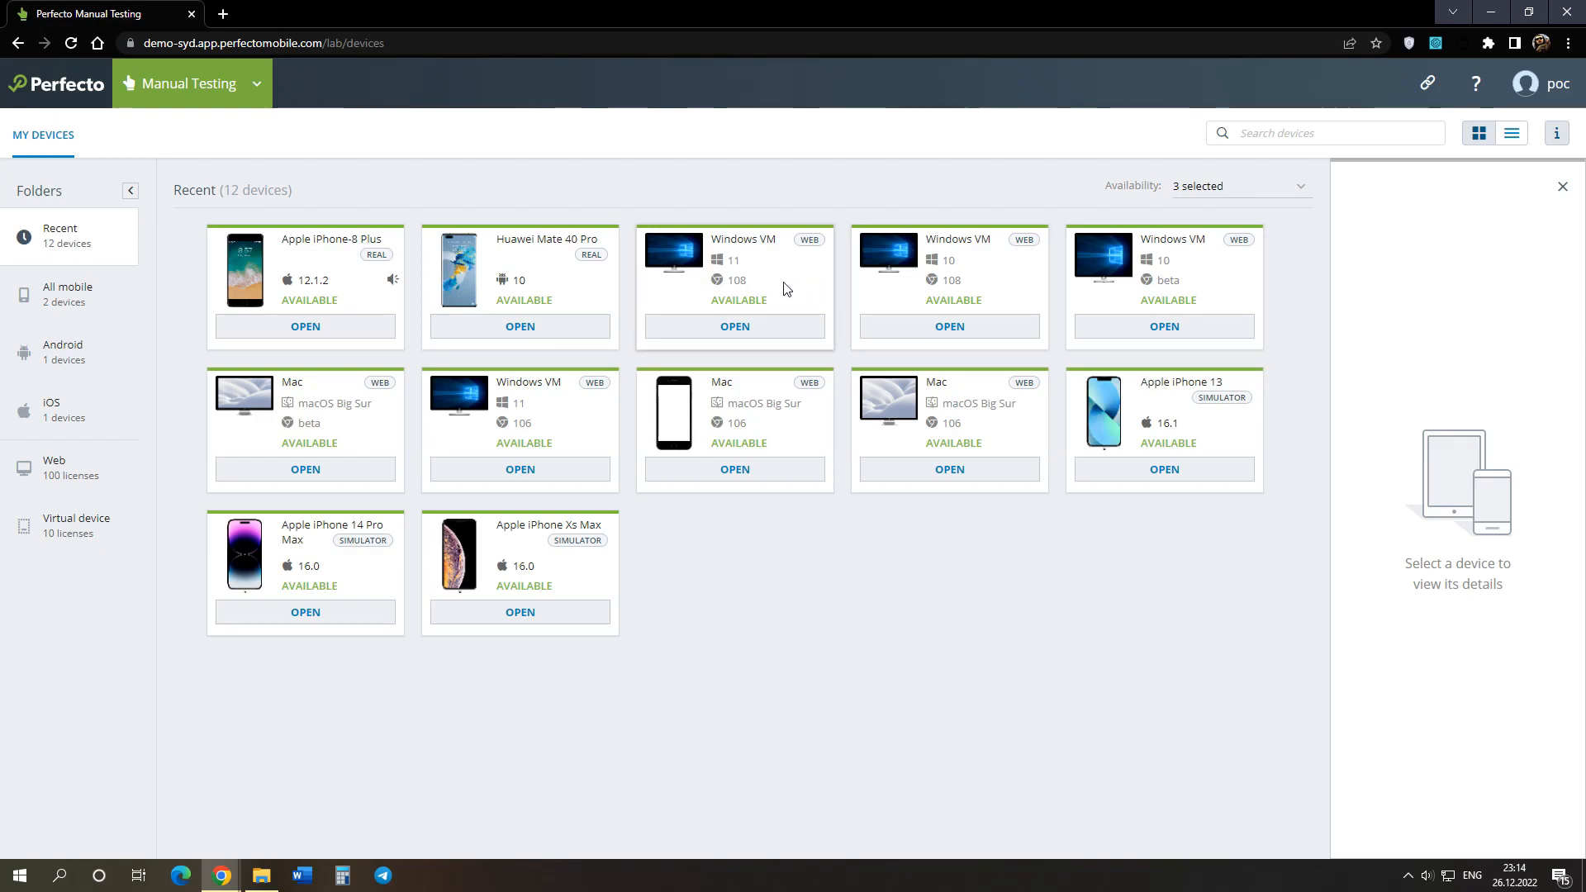
{"action": "left_click", "coordinate": [785, 288]}
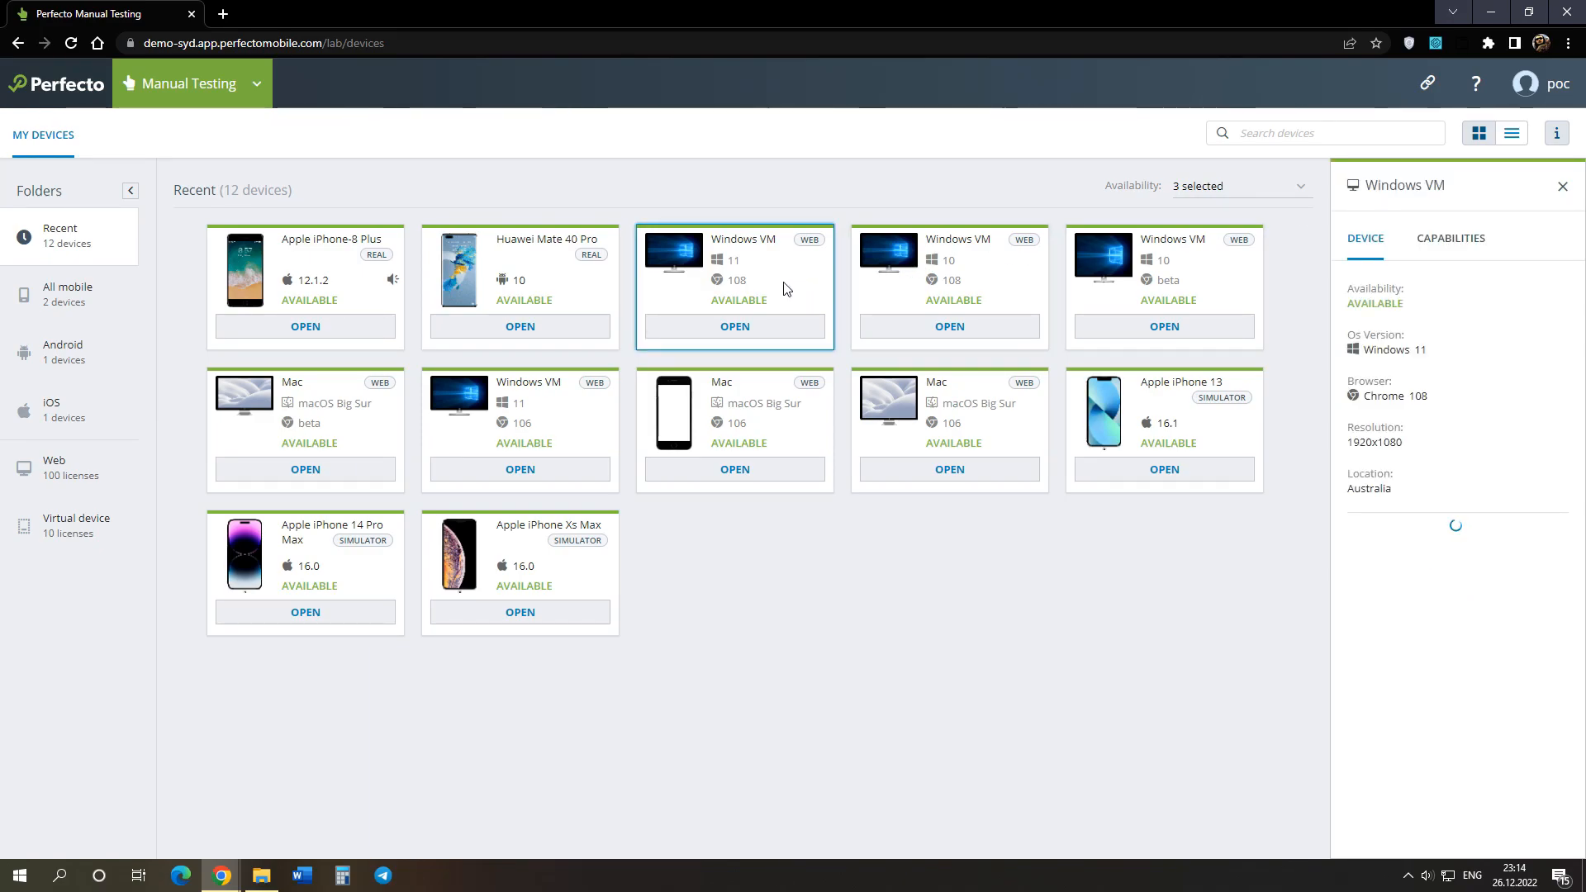
{"action": "left_click", "coordinate": [1463, 238]}
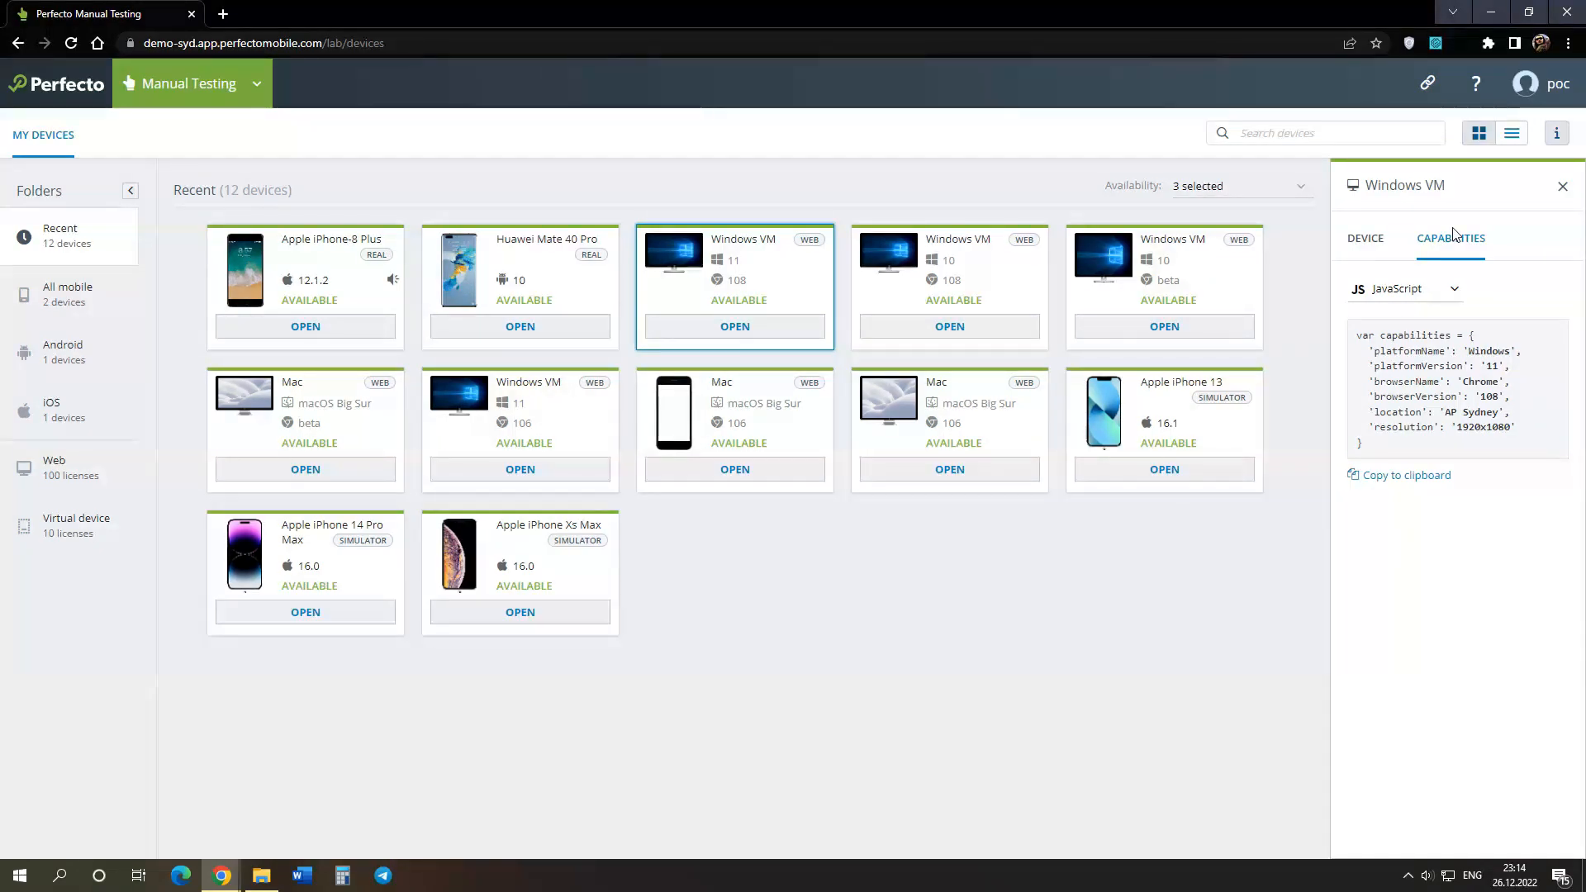
{"action": "left_click", "coordinate": [1561, 186]}
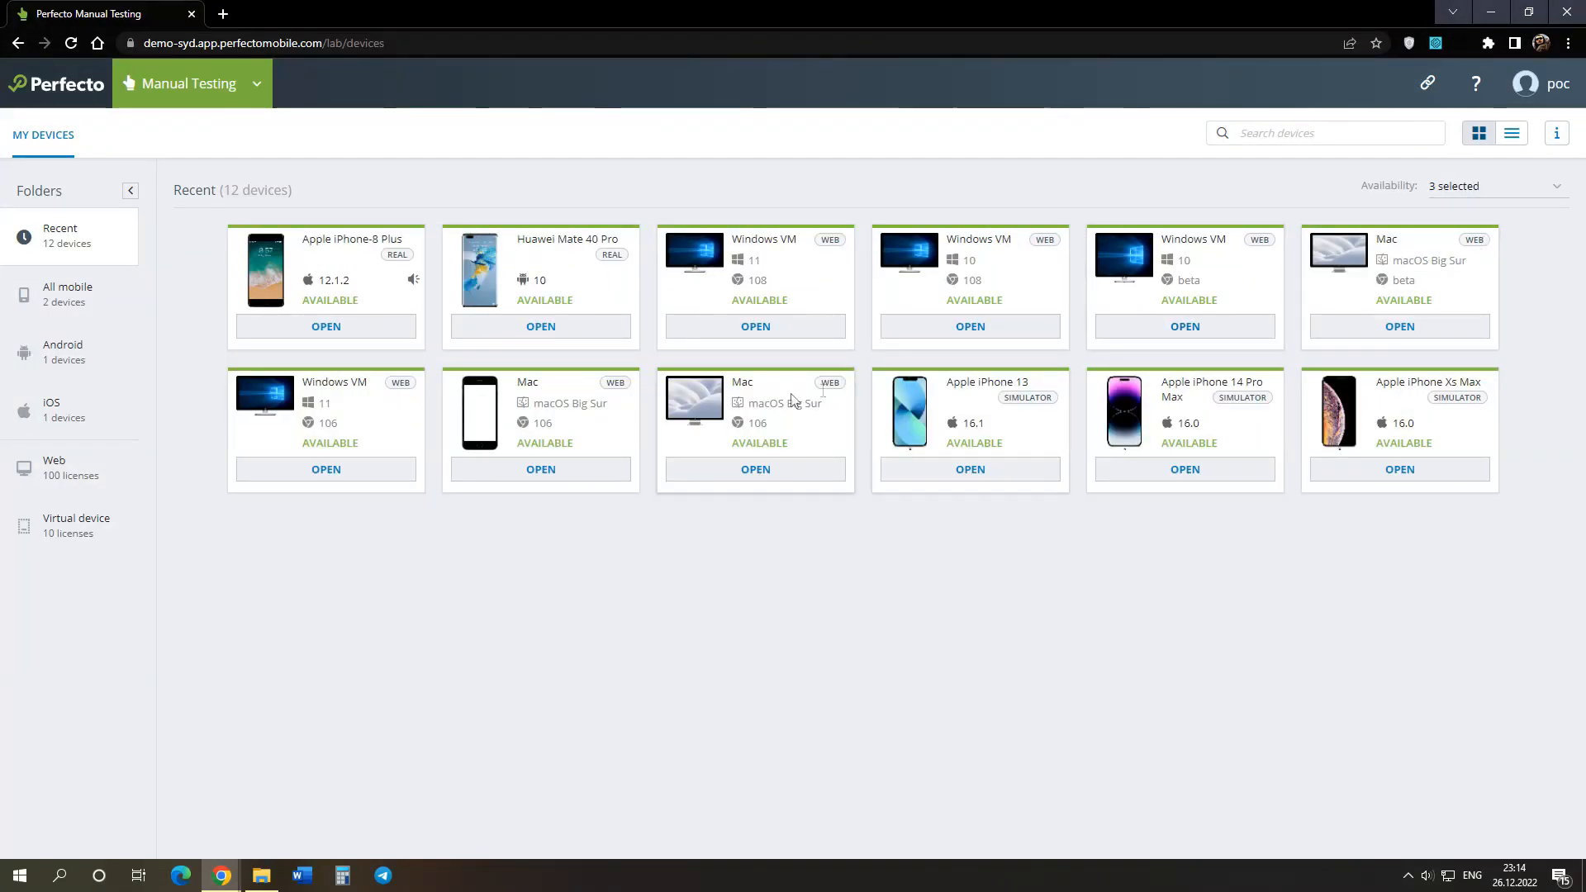
Open a new web session on Windows 11 with Chrome 108 at 1920x1080 in Australia.
{"action": "left_click", "coordinate": [106, 464]}
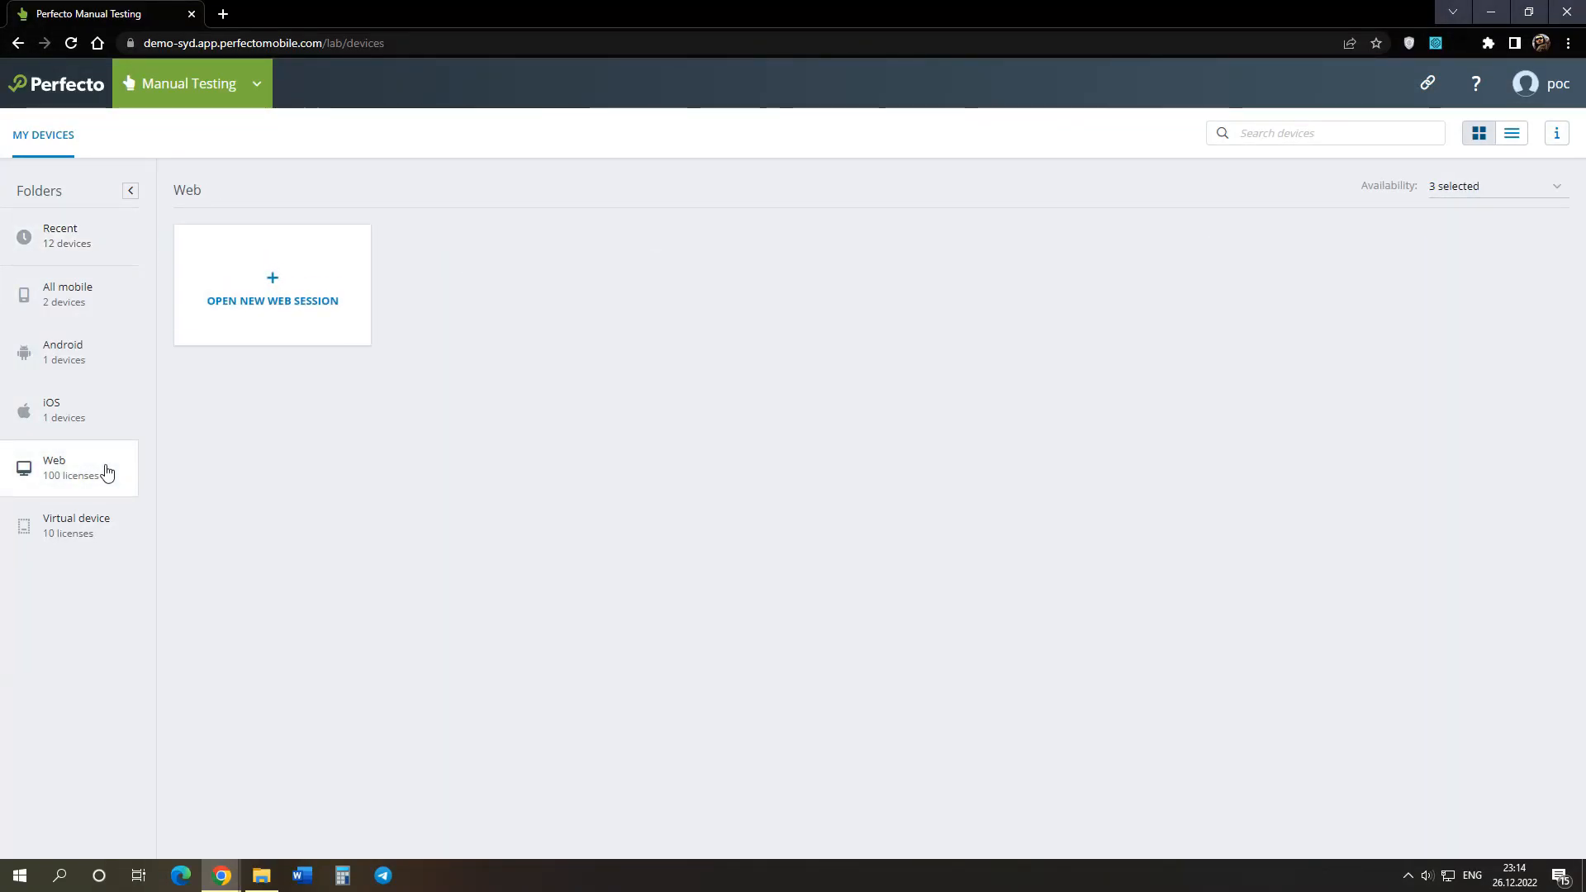
{"action": "left_click", "coordinate": [280, 344]}
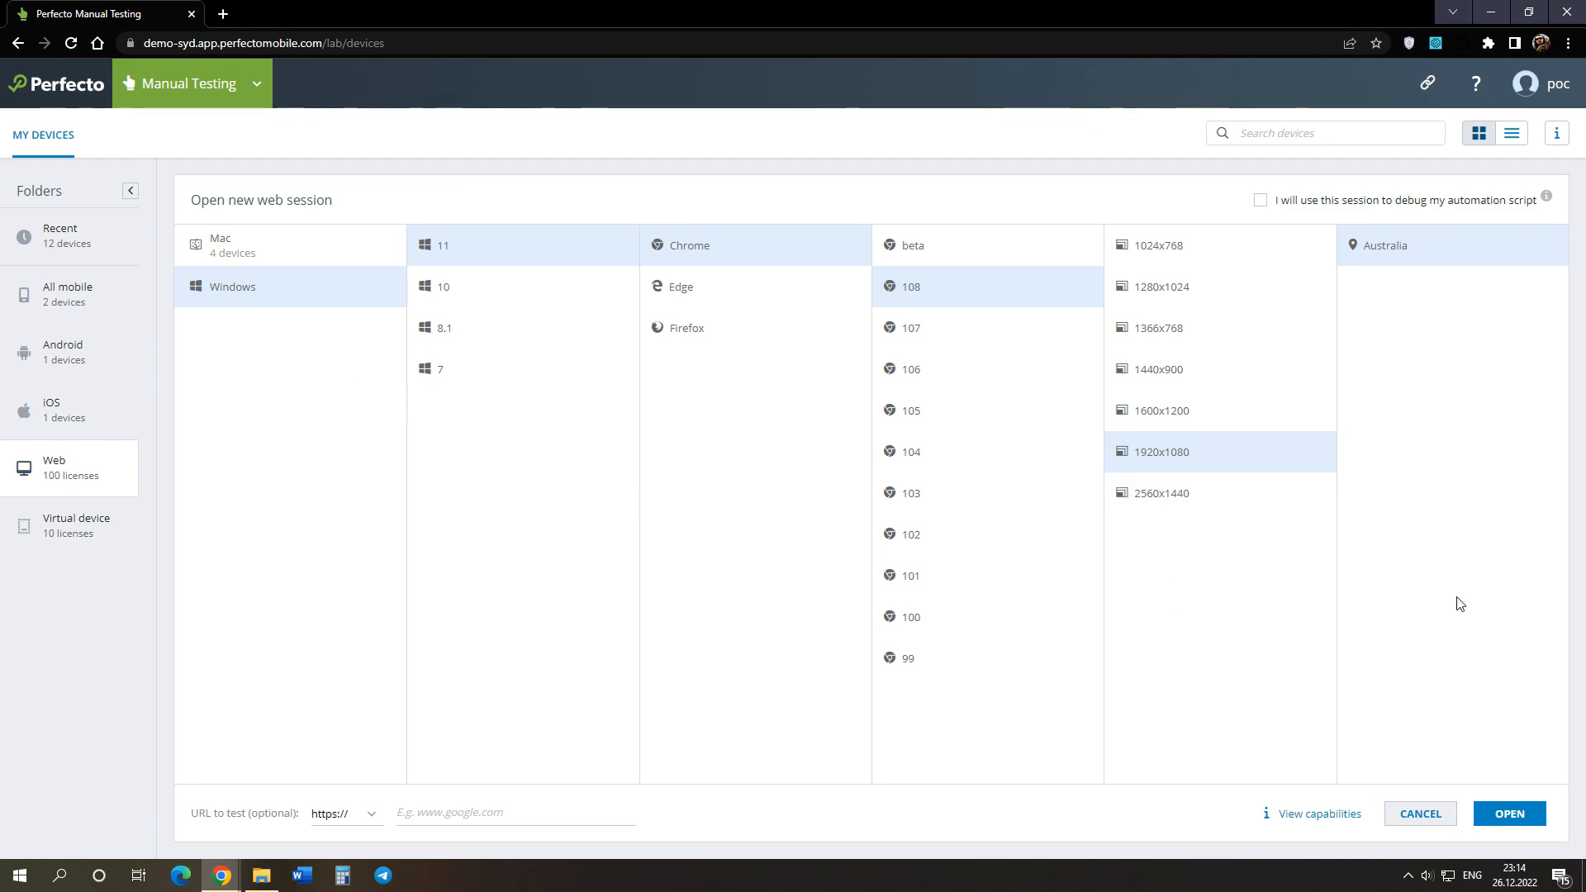
{"action": "left_click", "coordinate": [1516, 821]}
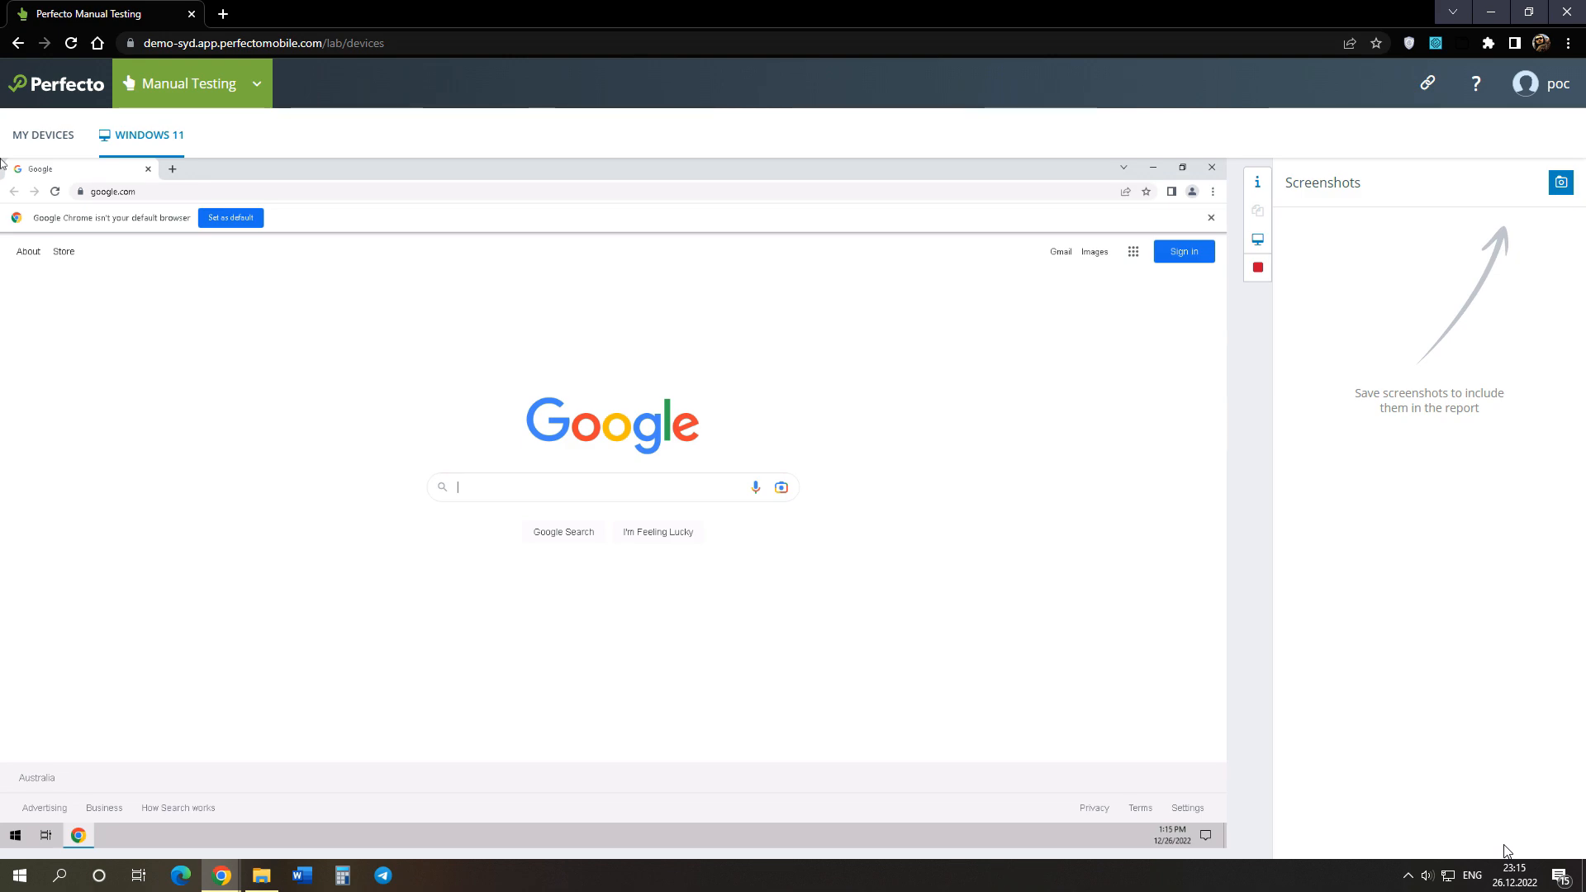
Search Google for "Salesforce" in the remote browser and open the Salesforce website.
{"action": "right_click", "coordinate": [901, 530]}
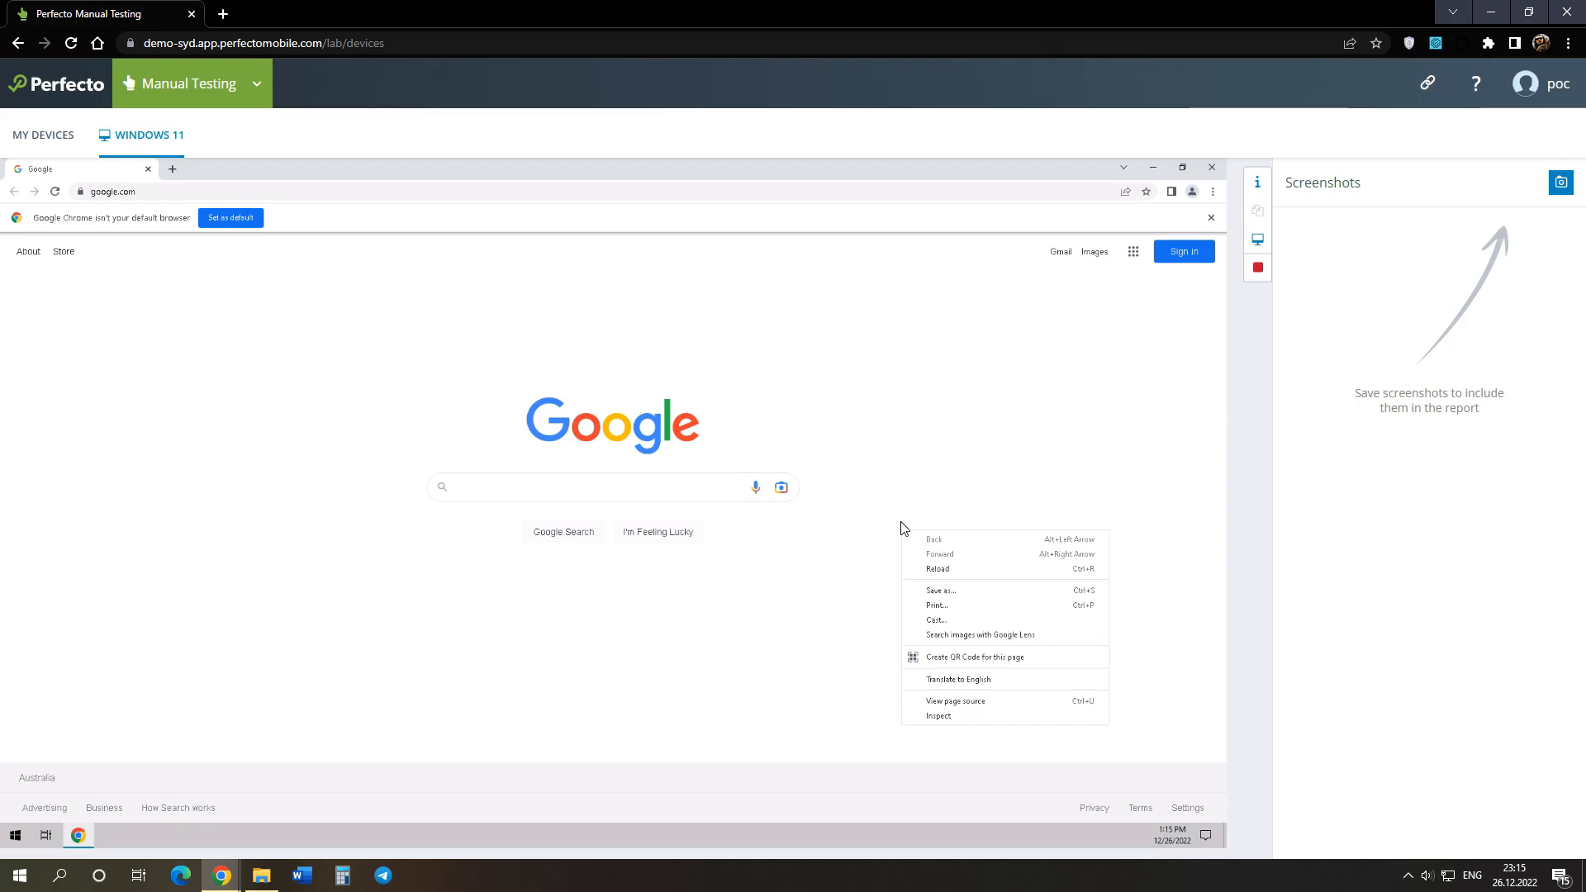
{"action": "left_click", "coordinate": [819, 558]}
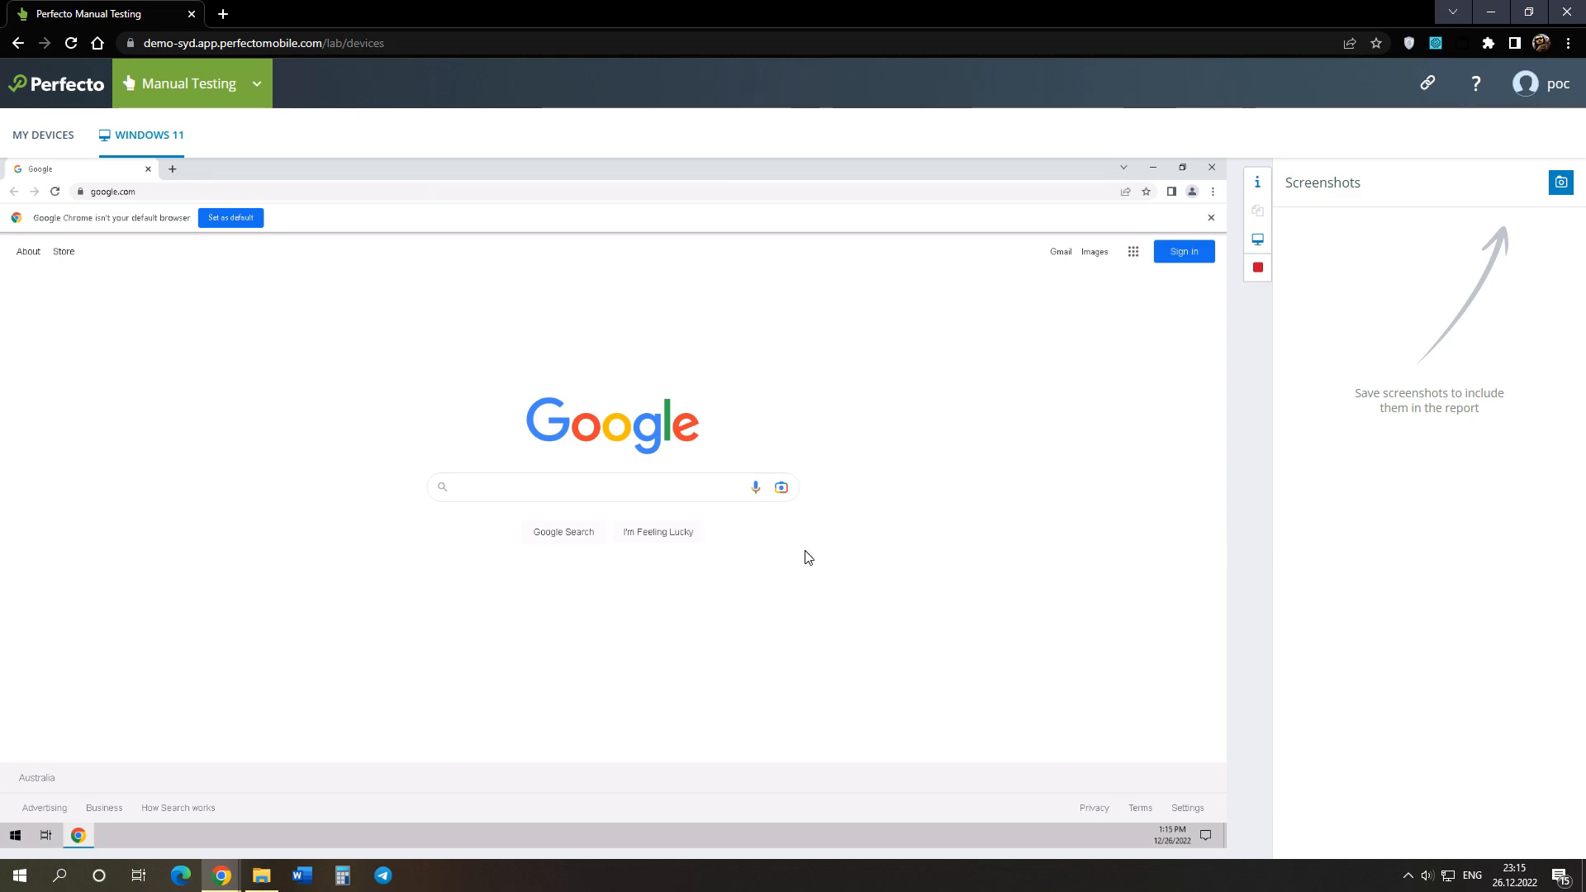
{"action": "left_click", "coordinate": [669, 495]}
{"action": "type", "text": "Salesforce"}
{"action": "key", "text": "Return"}
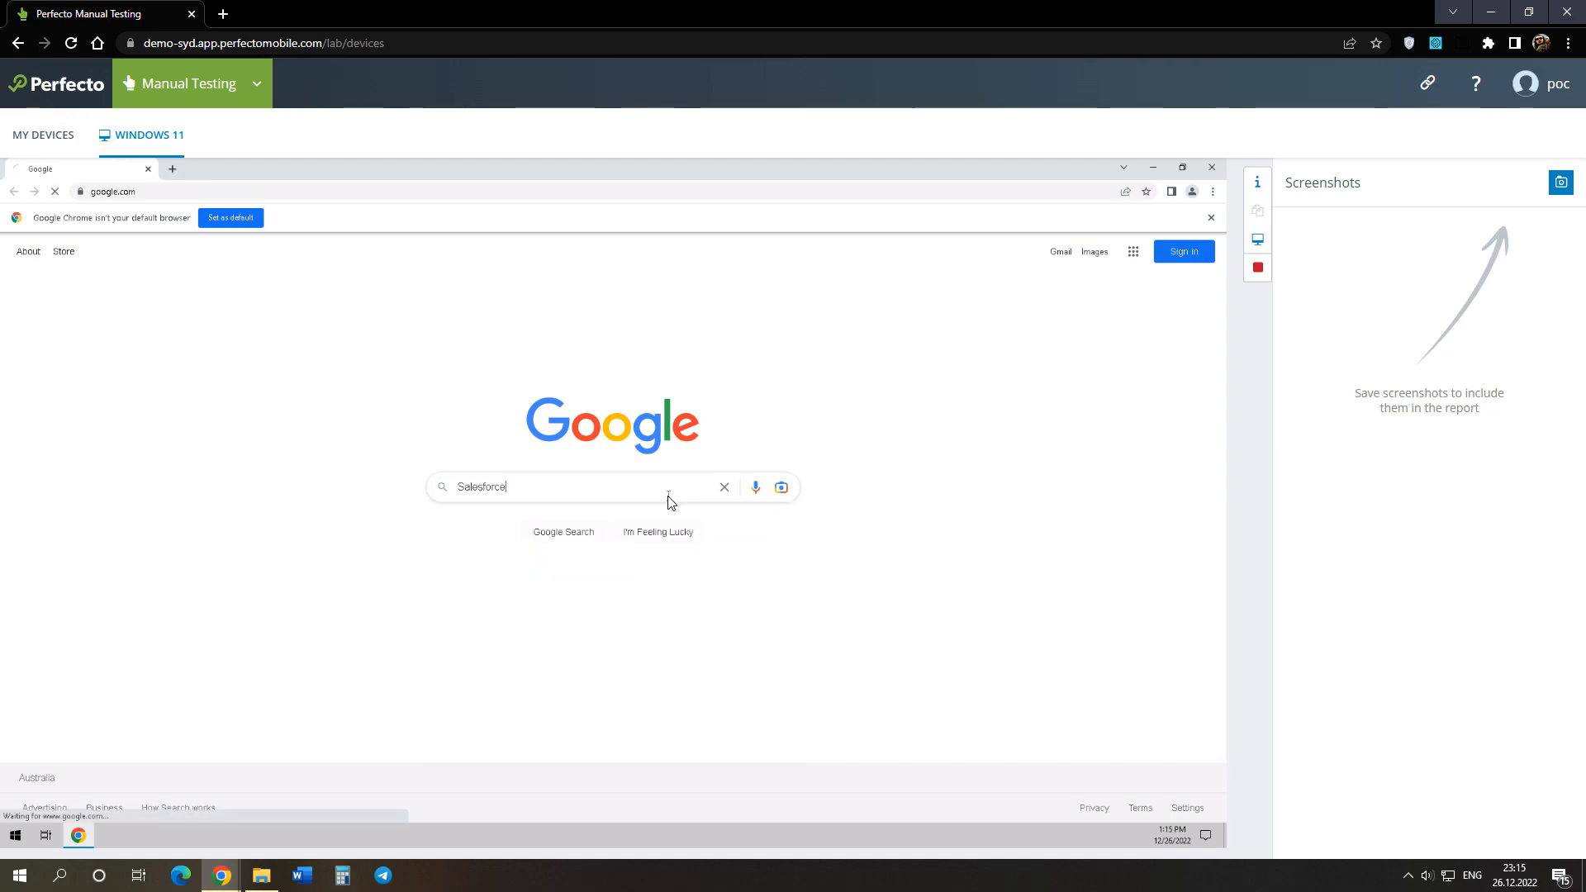
{"action": "left_click", "coordinate": [320, 351]}
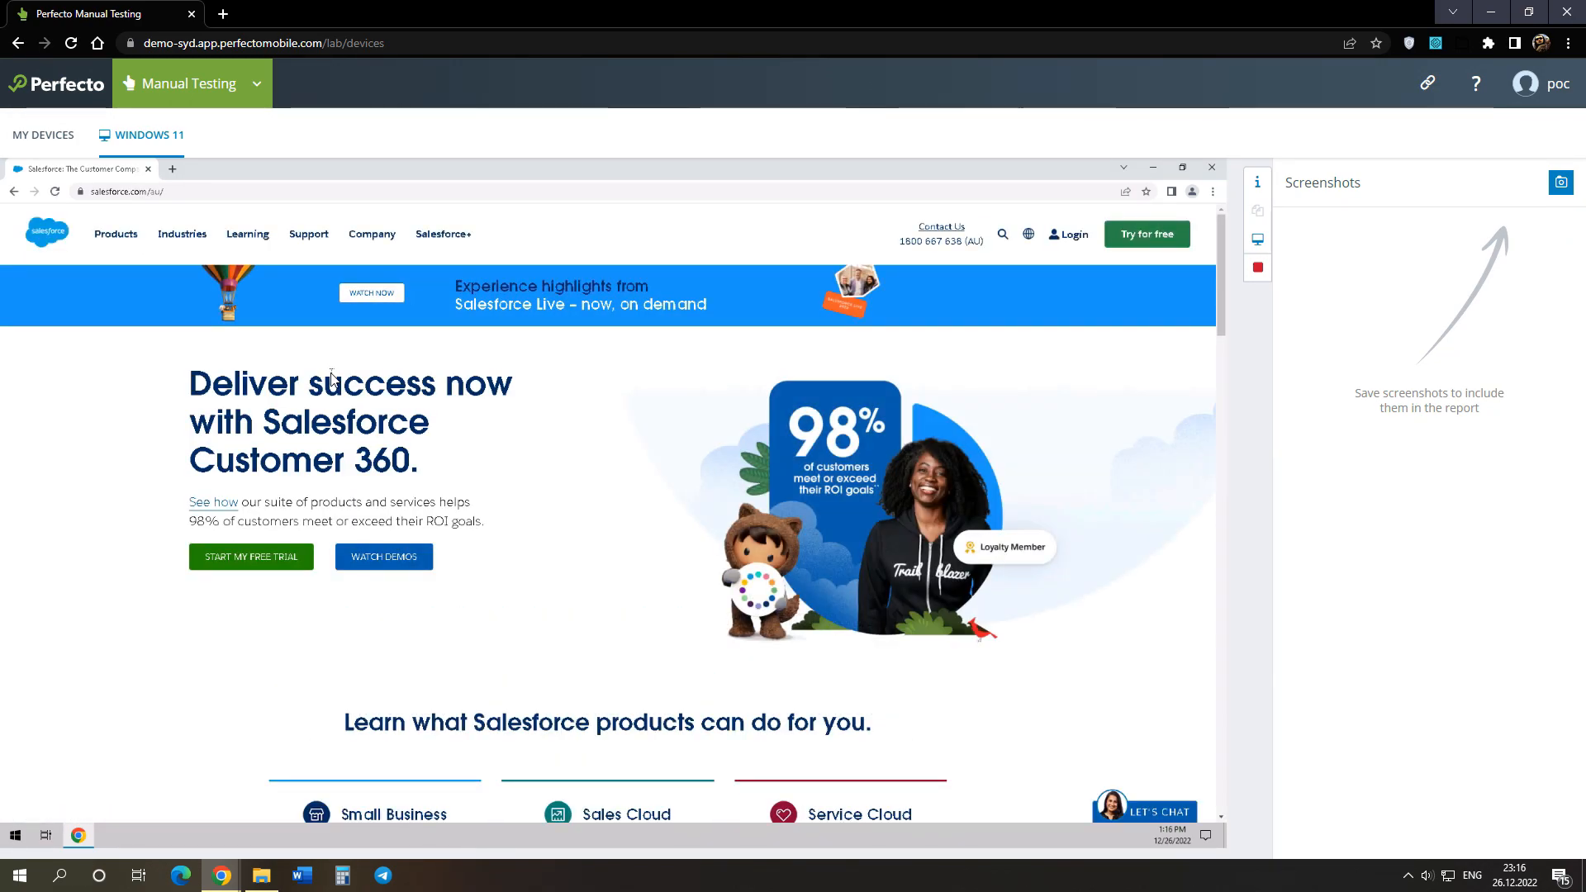
Open the Salesforce free trial form and fill in the first name, set the country to Austria, and agree to the Main Services Agreement.
{"action": "left_click", "coordinate": [1124, 247]}
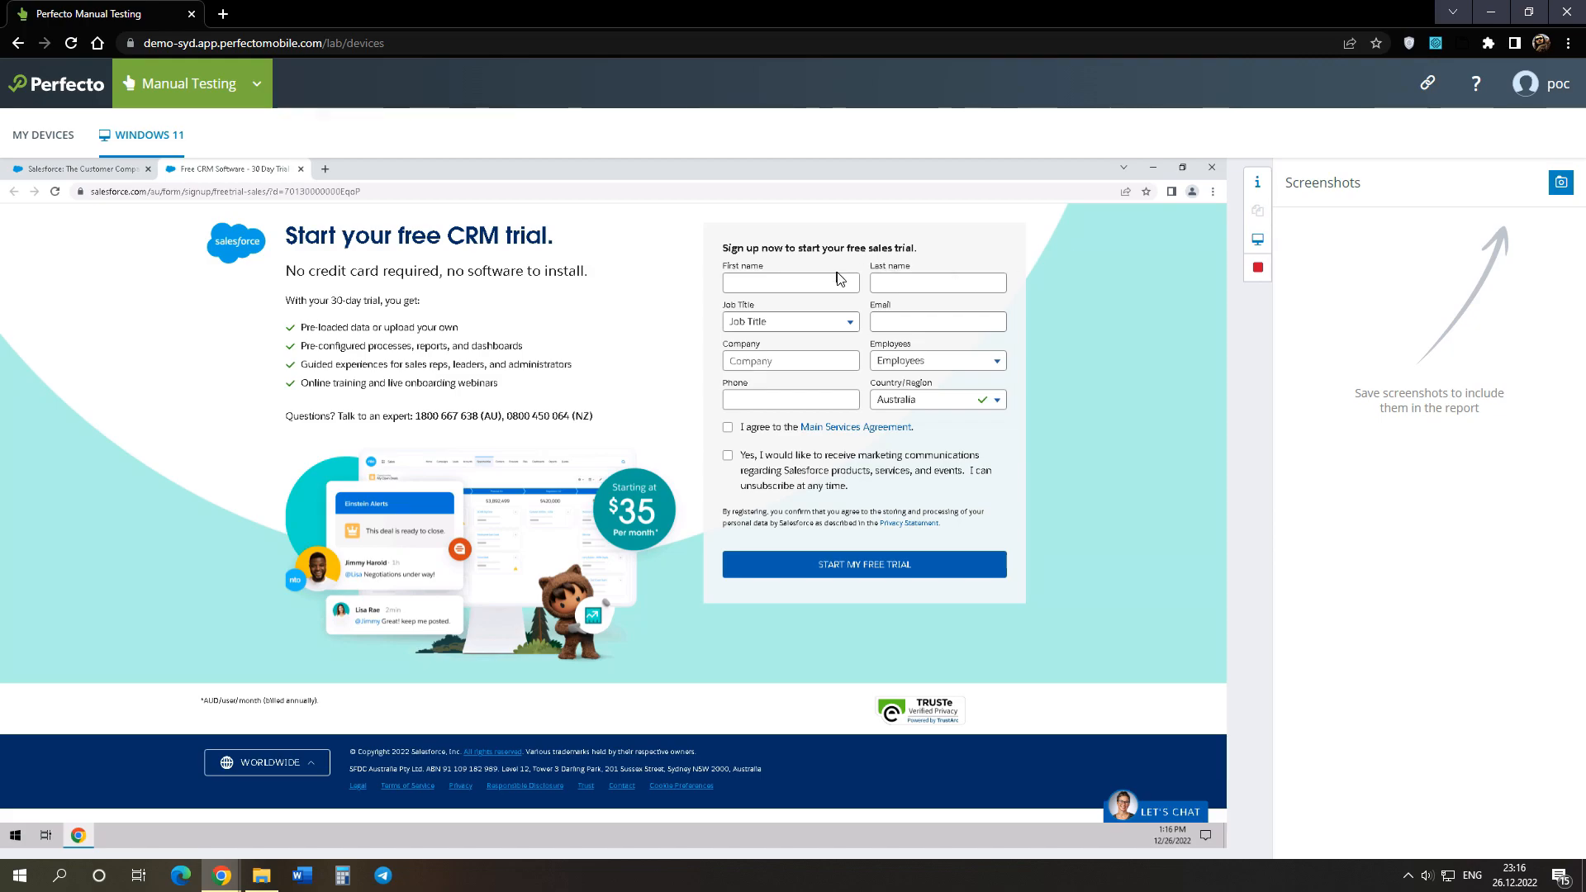
{"action": "left_click", "coordinate": [833, 285]}
{"action": "type", "text": "John"}
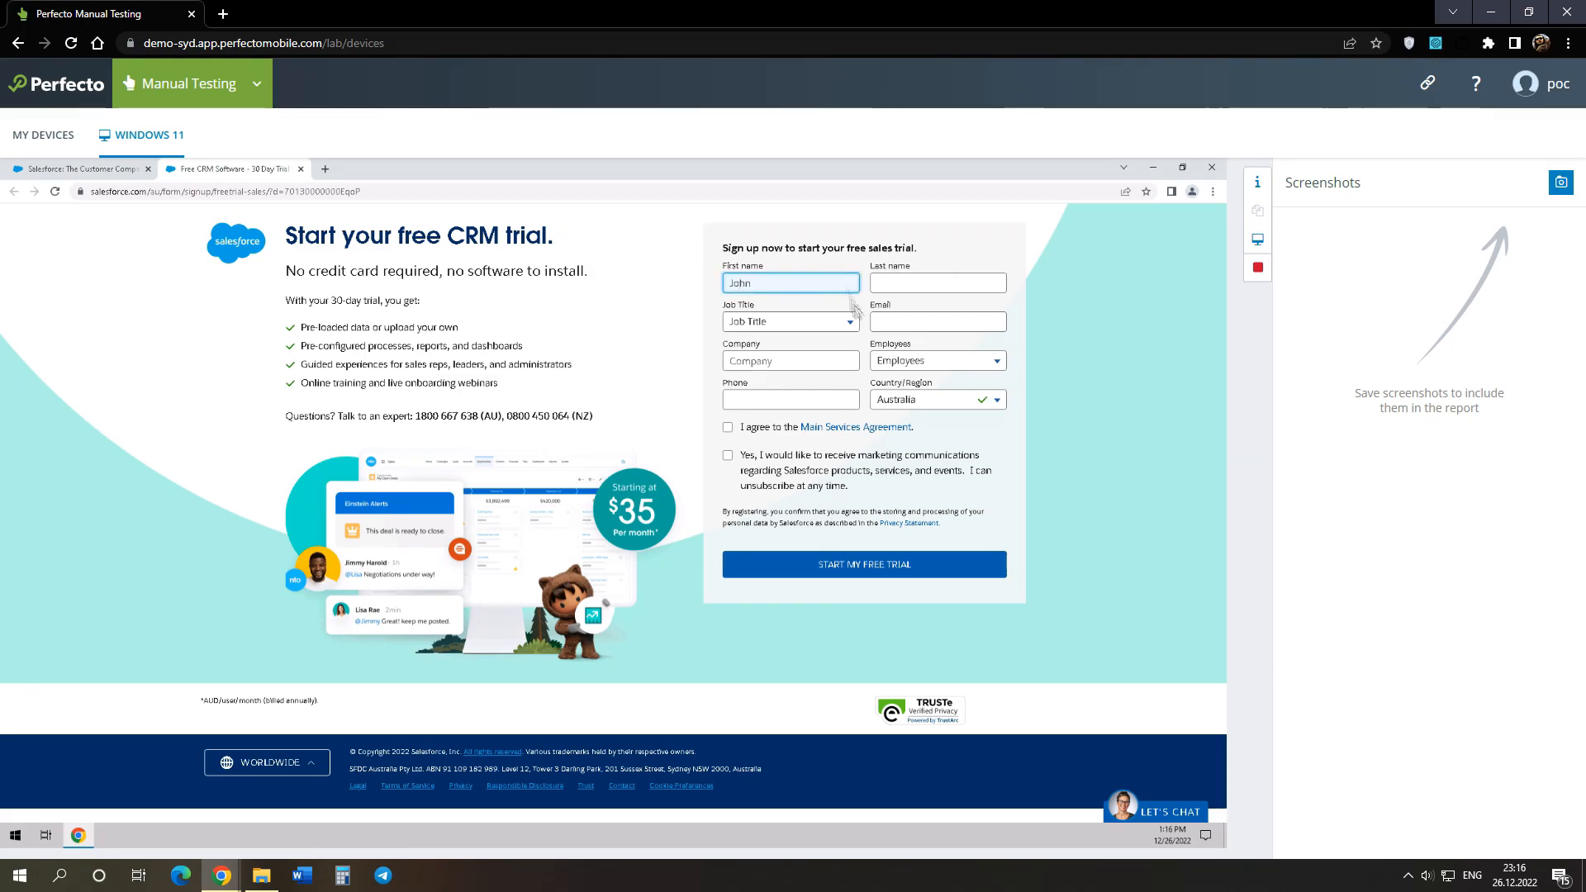
{"action": "left_click", "coordinate": [955, 403]}
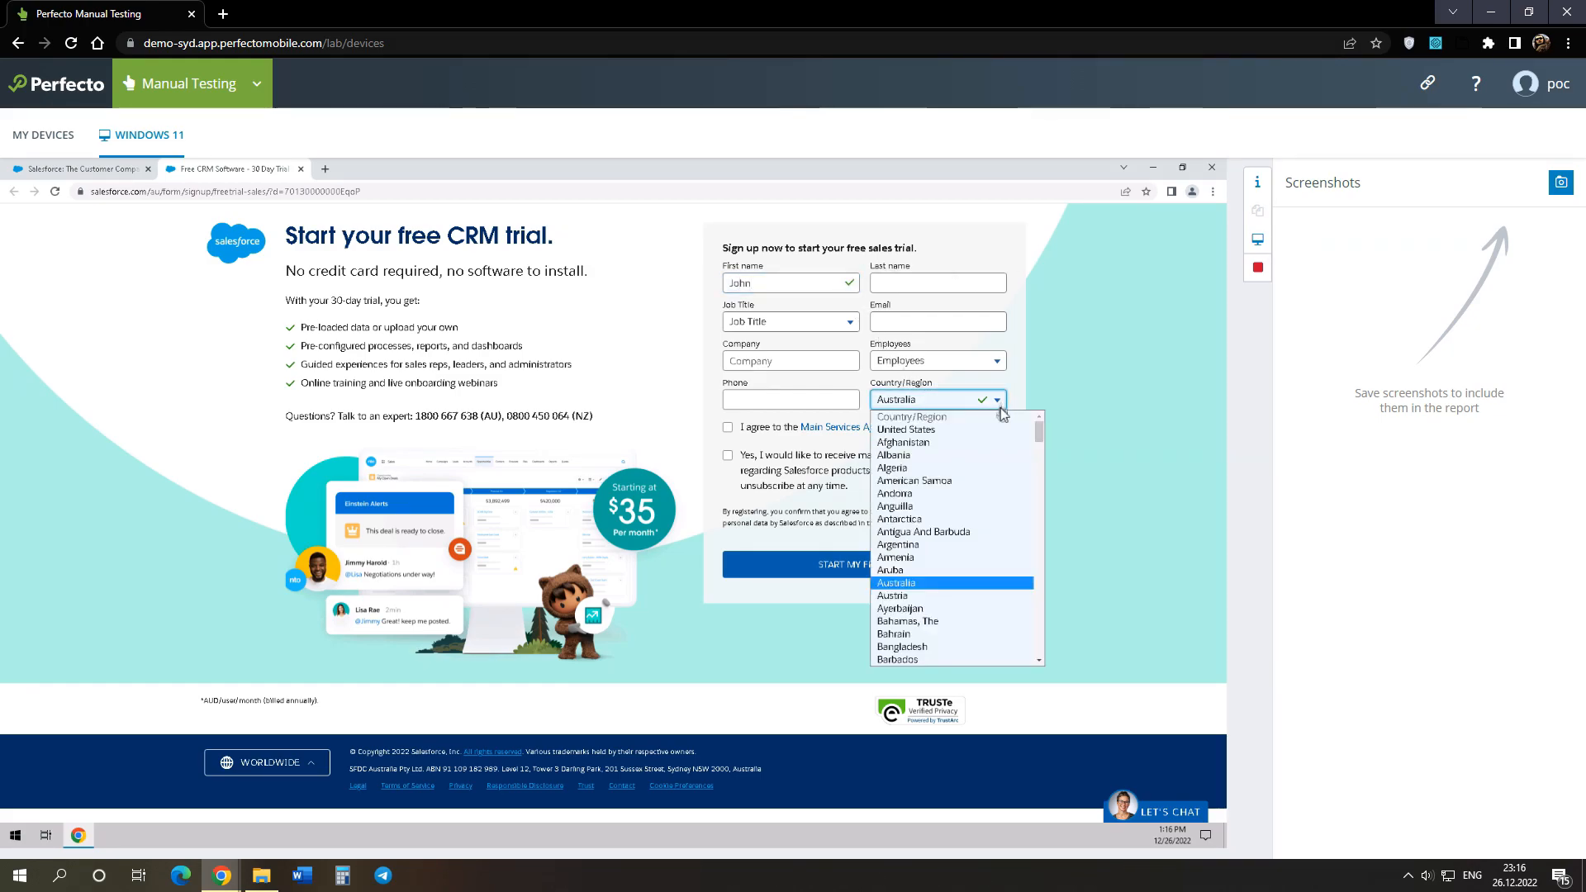
{"action": "left_click", "coordinate": [906, 595]}
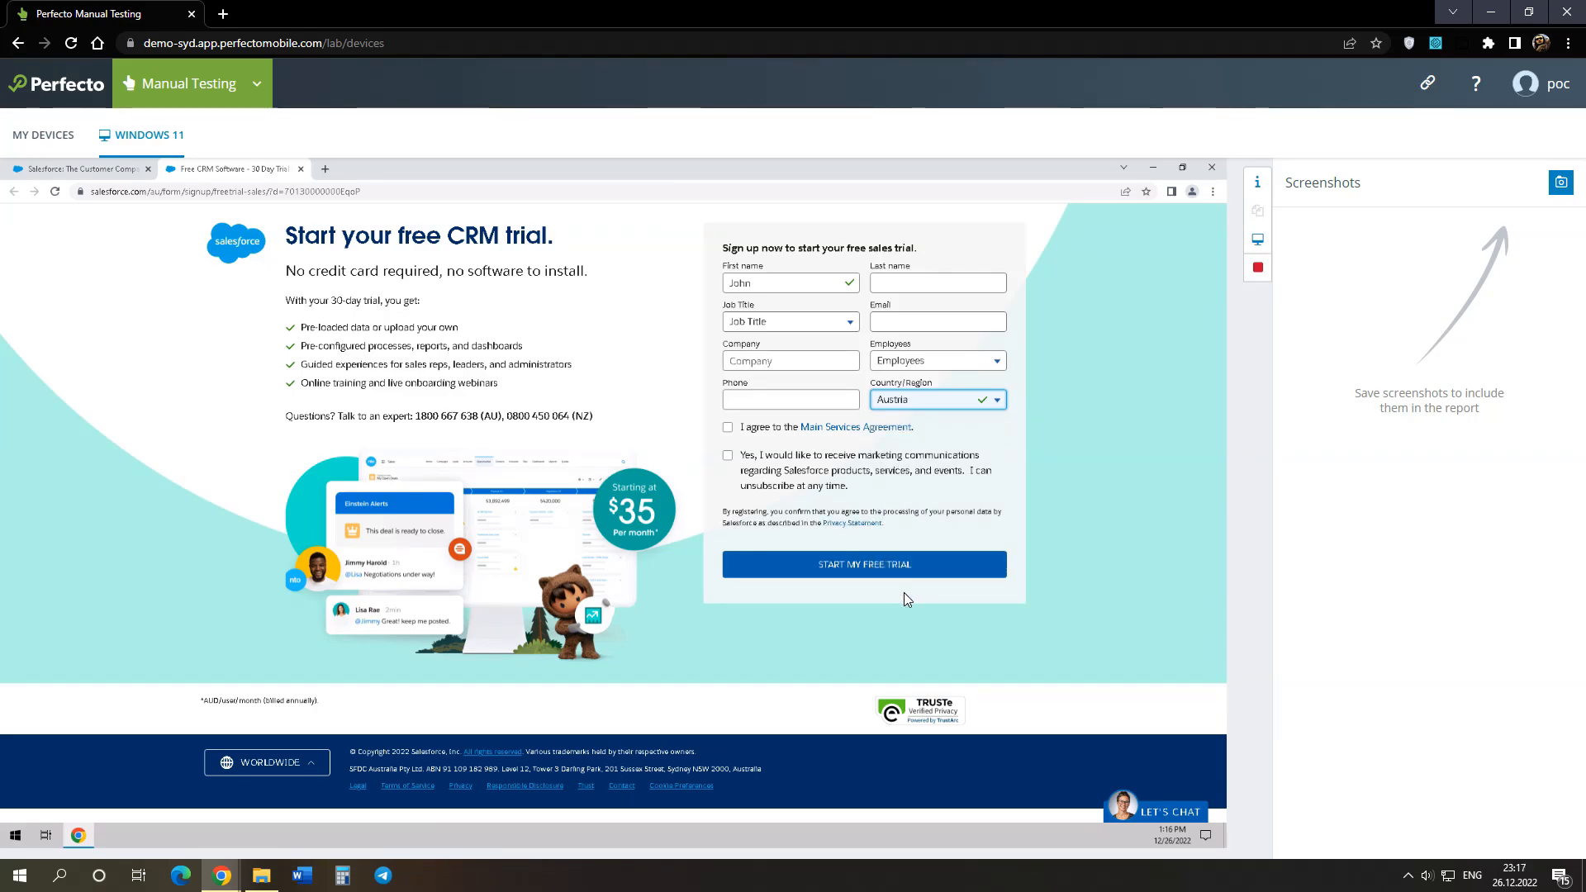
{"action": "left_click", "coordinate": [727, 428]}
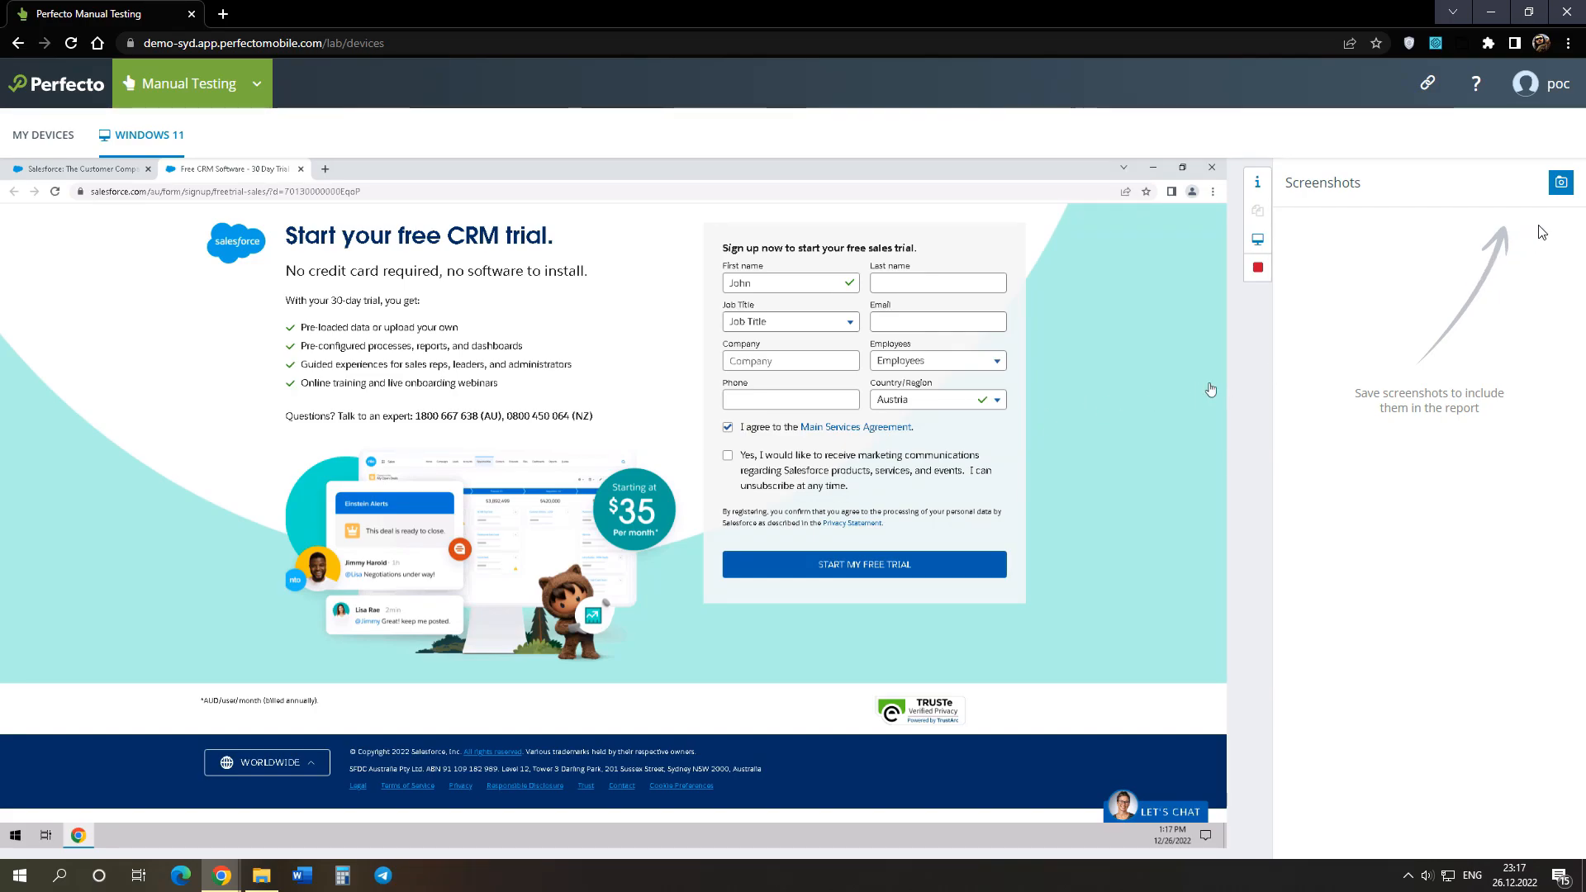
Save a screenshot of the form for the report, and end the test as passed under the name Salesforce, releasing the device.
{"action": "left_click", "coordinate": [1558, 198]}
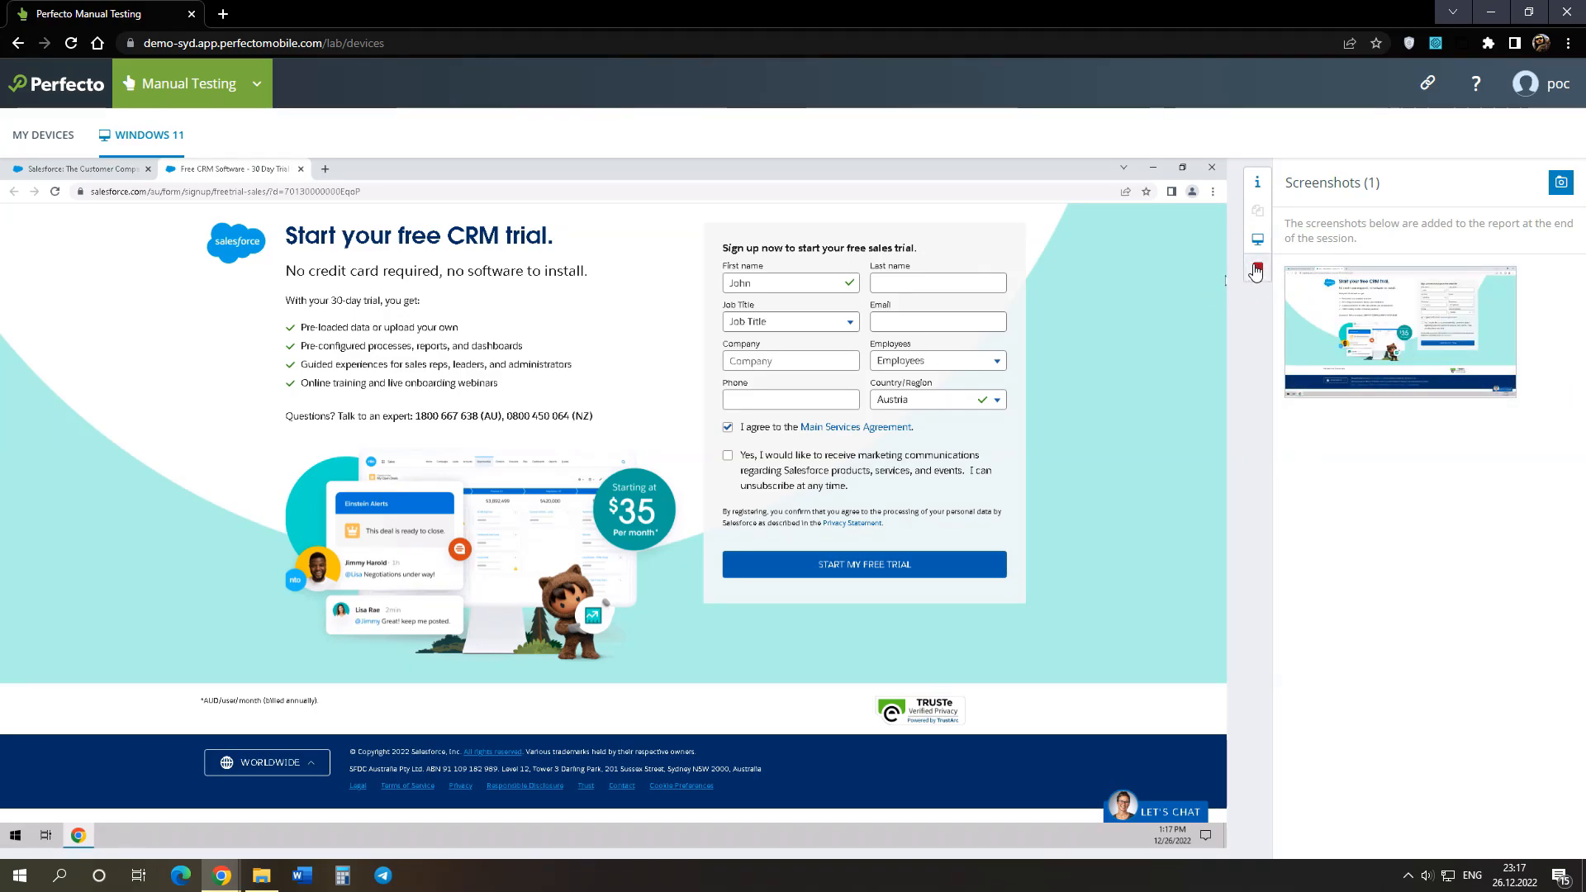
{"action": "left_click", "coordinate": [1255, 270]}
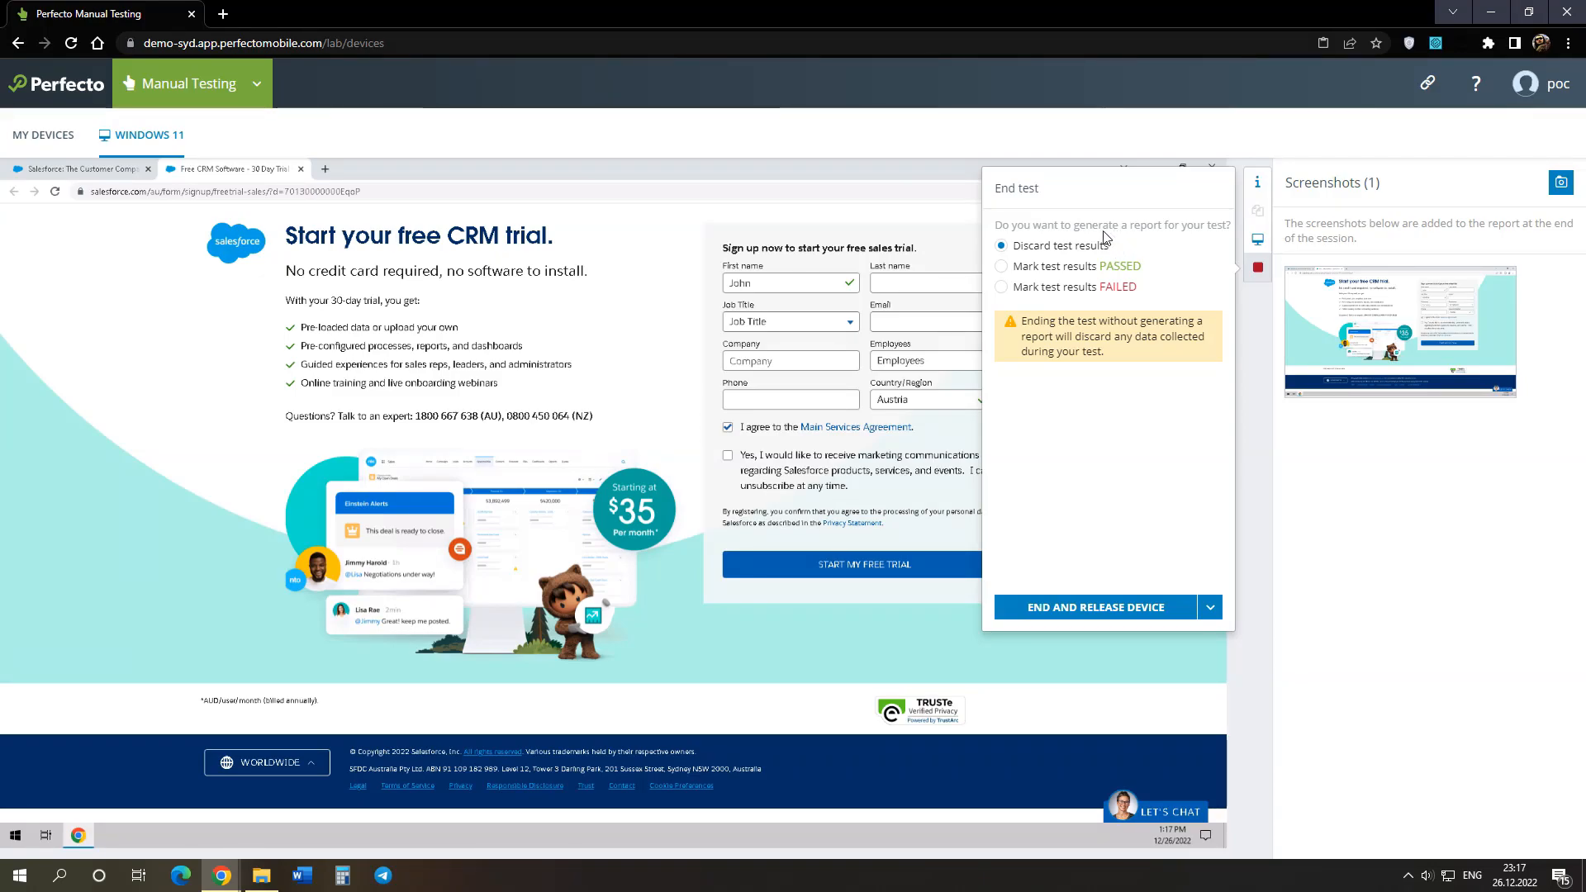
{"action": "left_click", "coordinate": [1005, 267]}
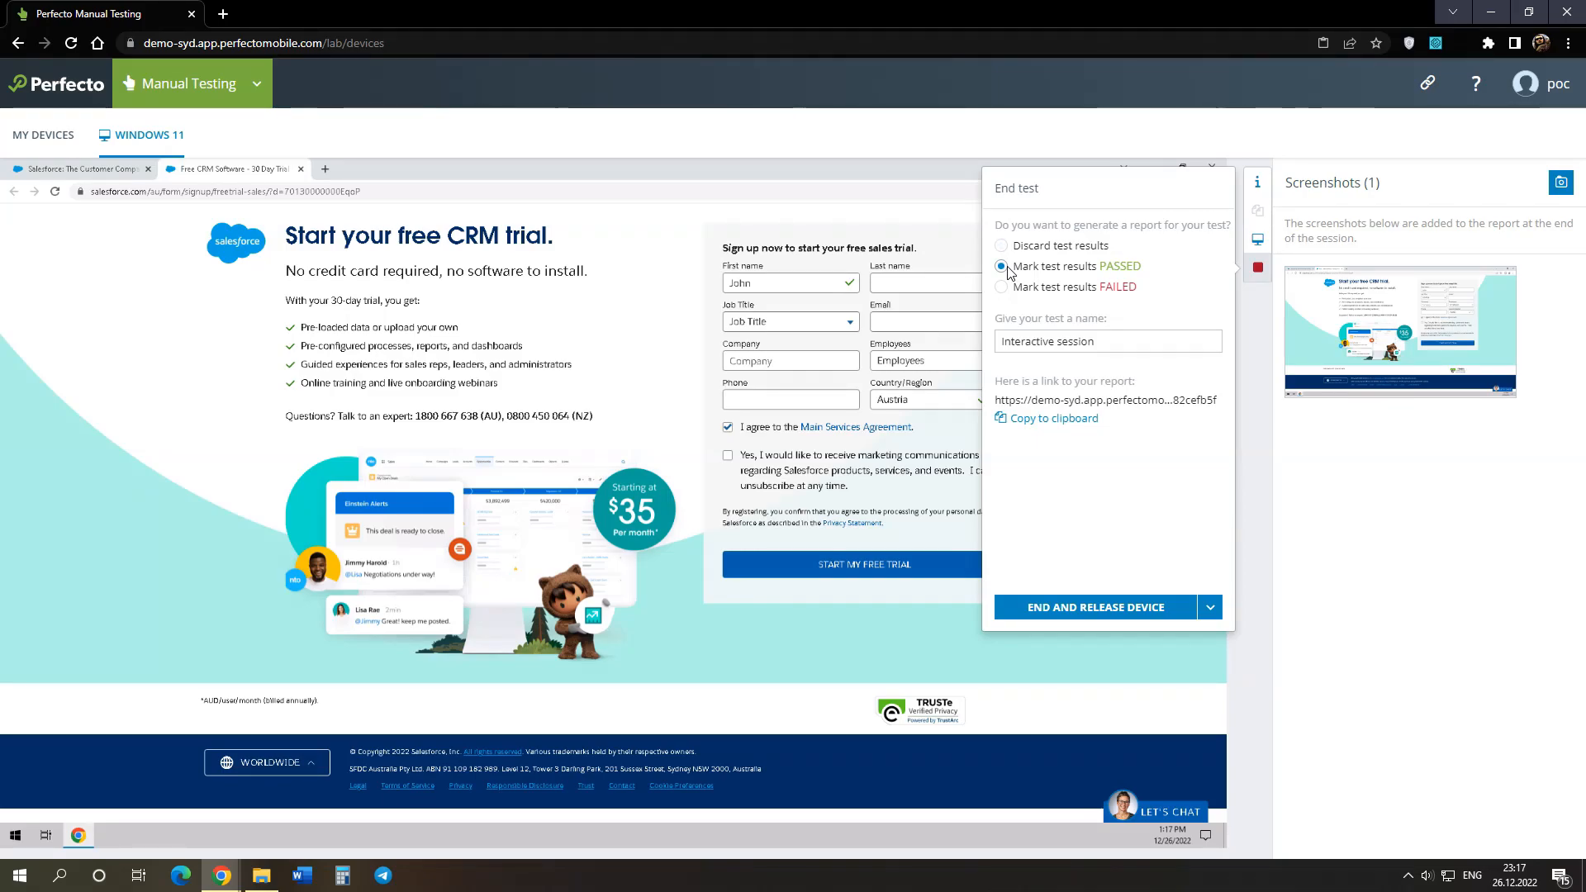
{"action": "left_click_drag", "start_coordinate": [1085, 347], "coordinate": [987, 328]}
{"action": "type", "text": "Salesforce"}
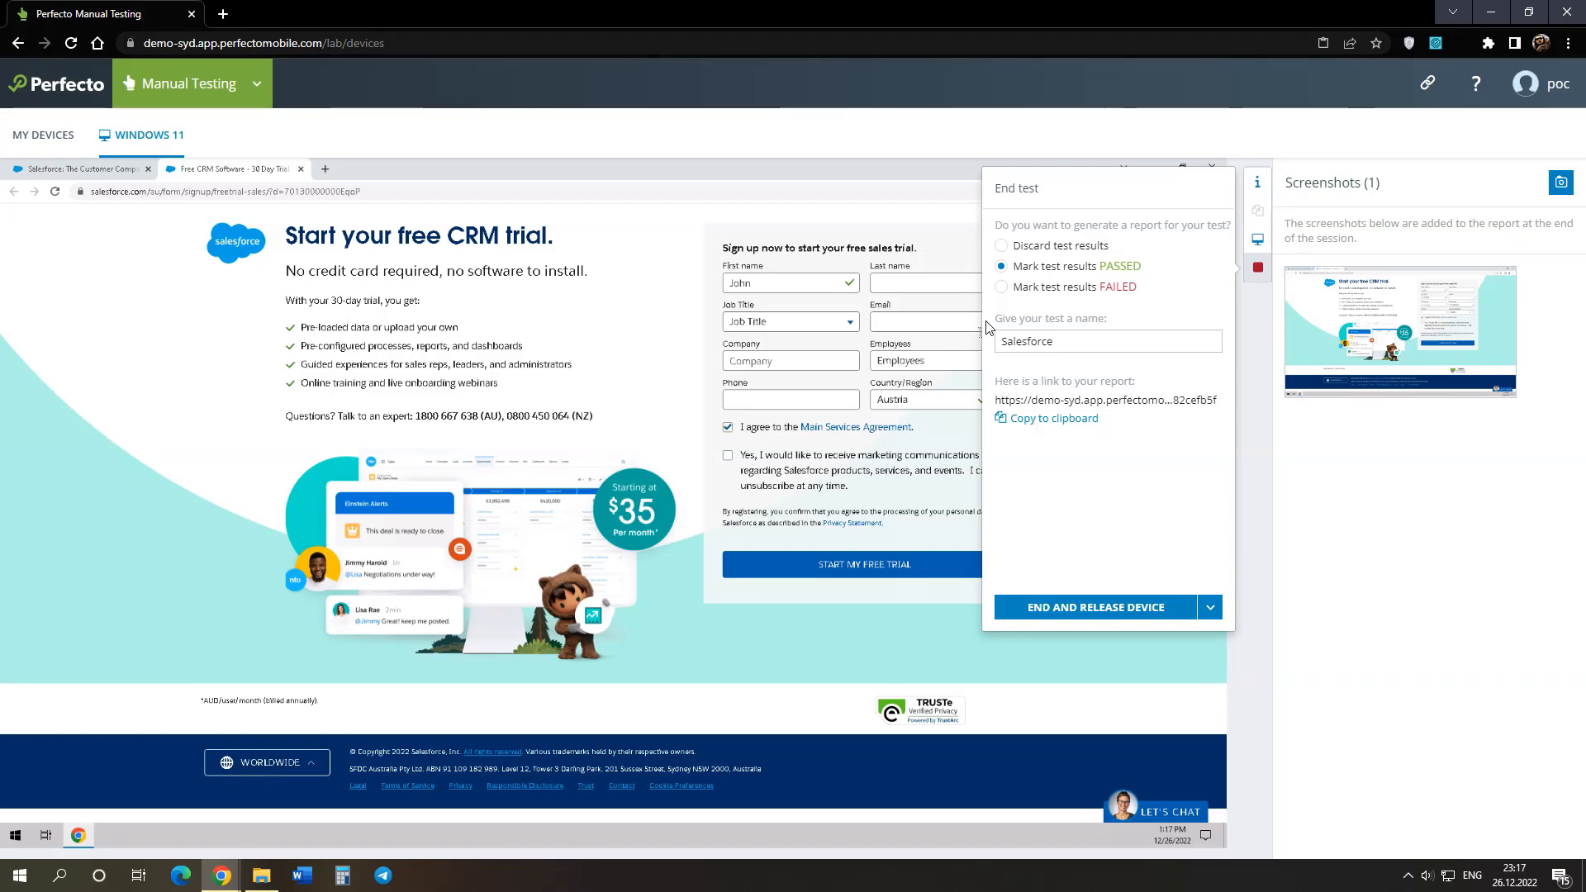
{"action": "left_click", "coordinate": [1219, 608]}
{"action": "left_click", "coordinate": [1219, 608]}
{"action": "left_click", "coordinate": [1151, 610]}
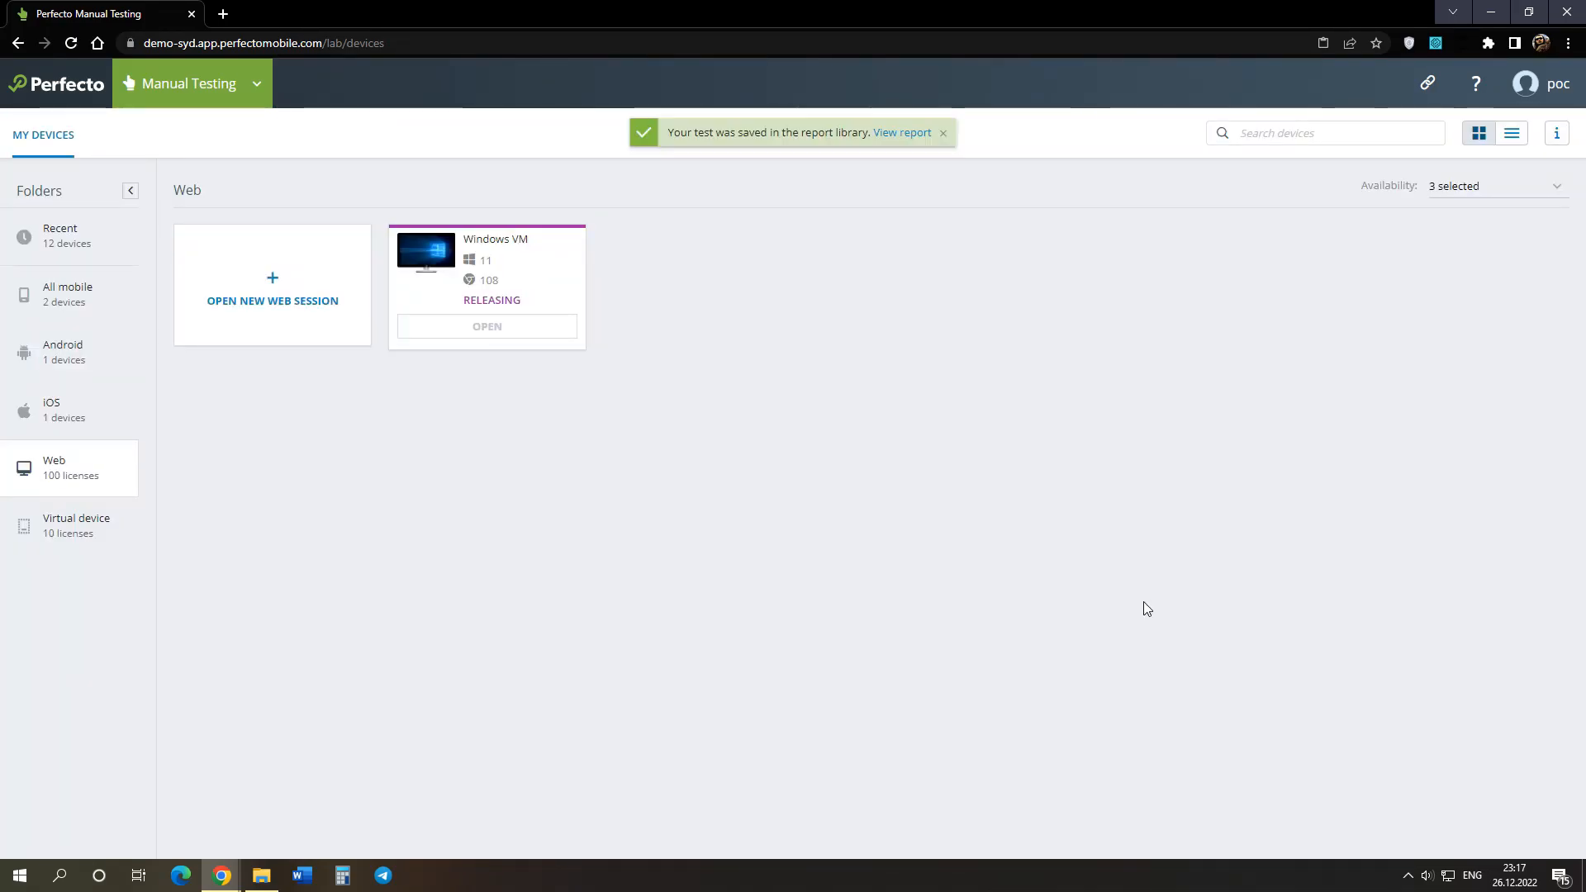
Examine the platform, model and version options for opening a new virtual device, and cancel without opening one.
{"action": "left_click", "coordinate": [113, 538]}
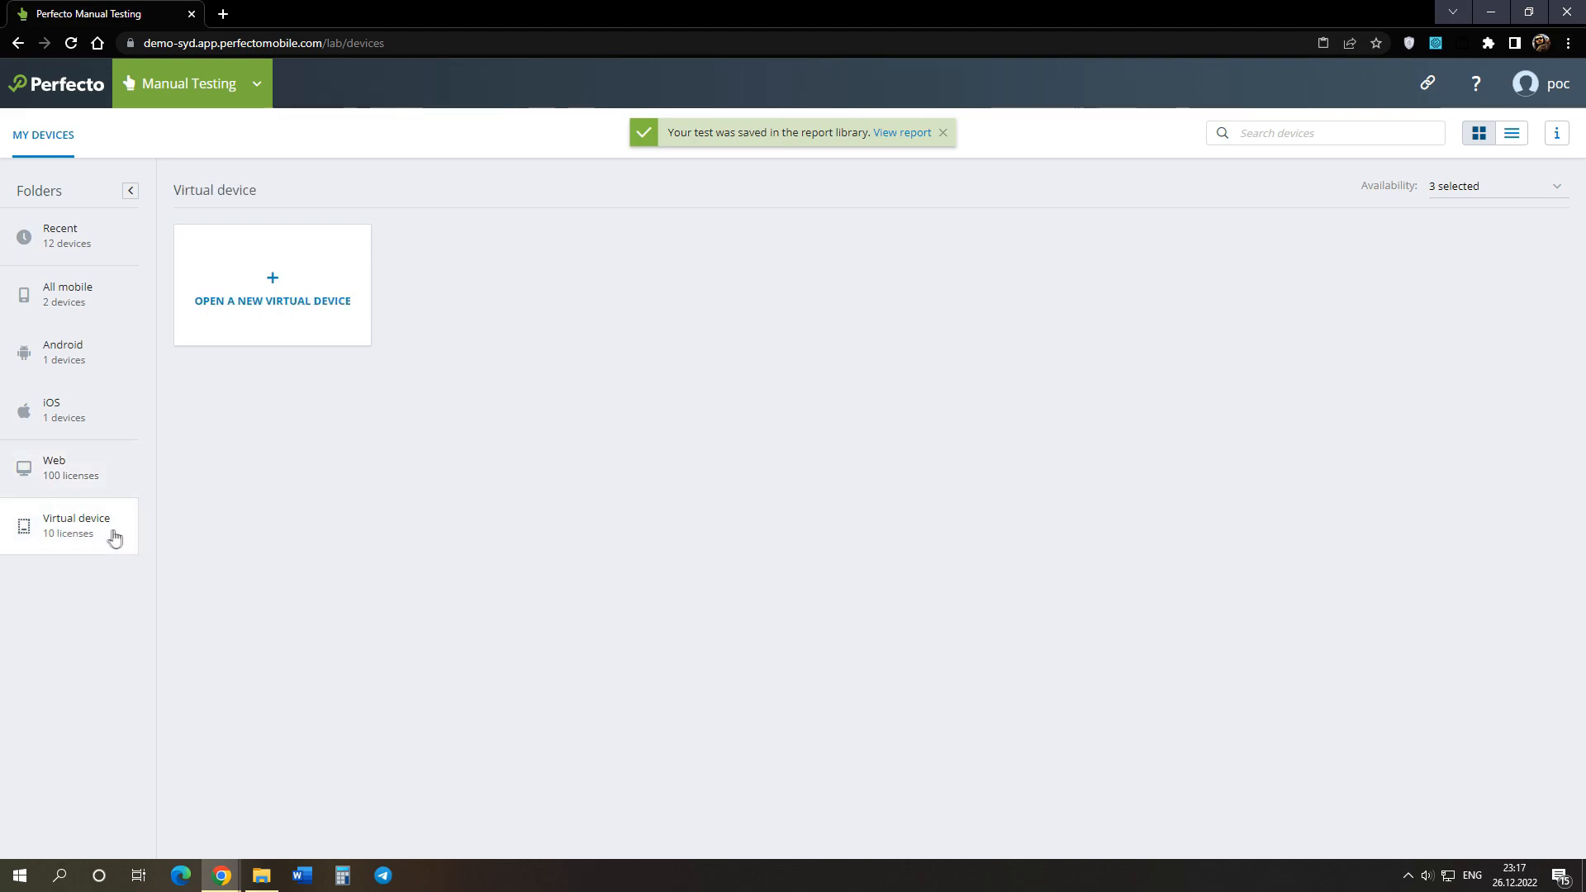
{"action": "left_click", "coordinate": [318, 321]}
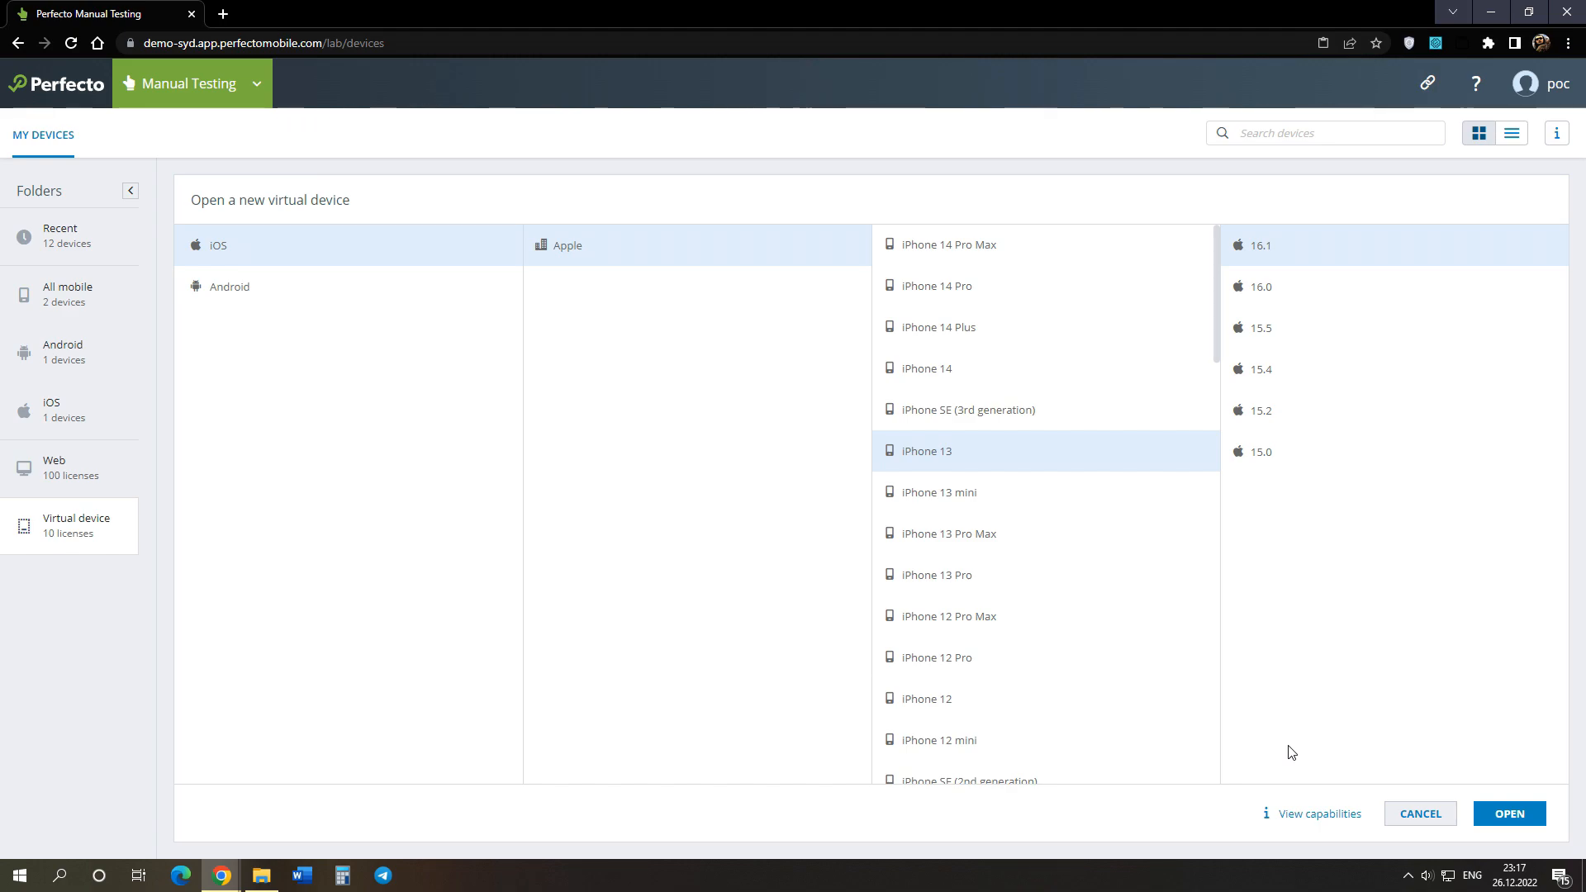
{"action": "left_click", "coordinate": [1402, 814]}
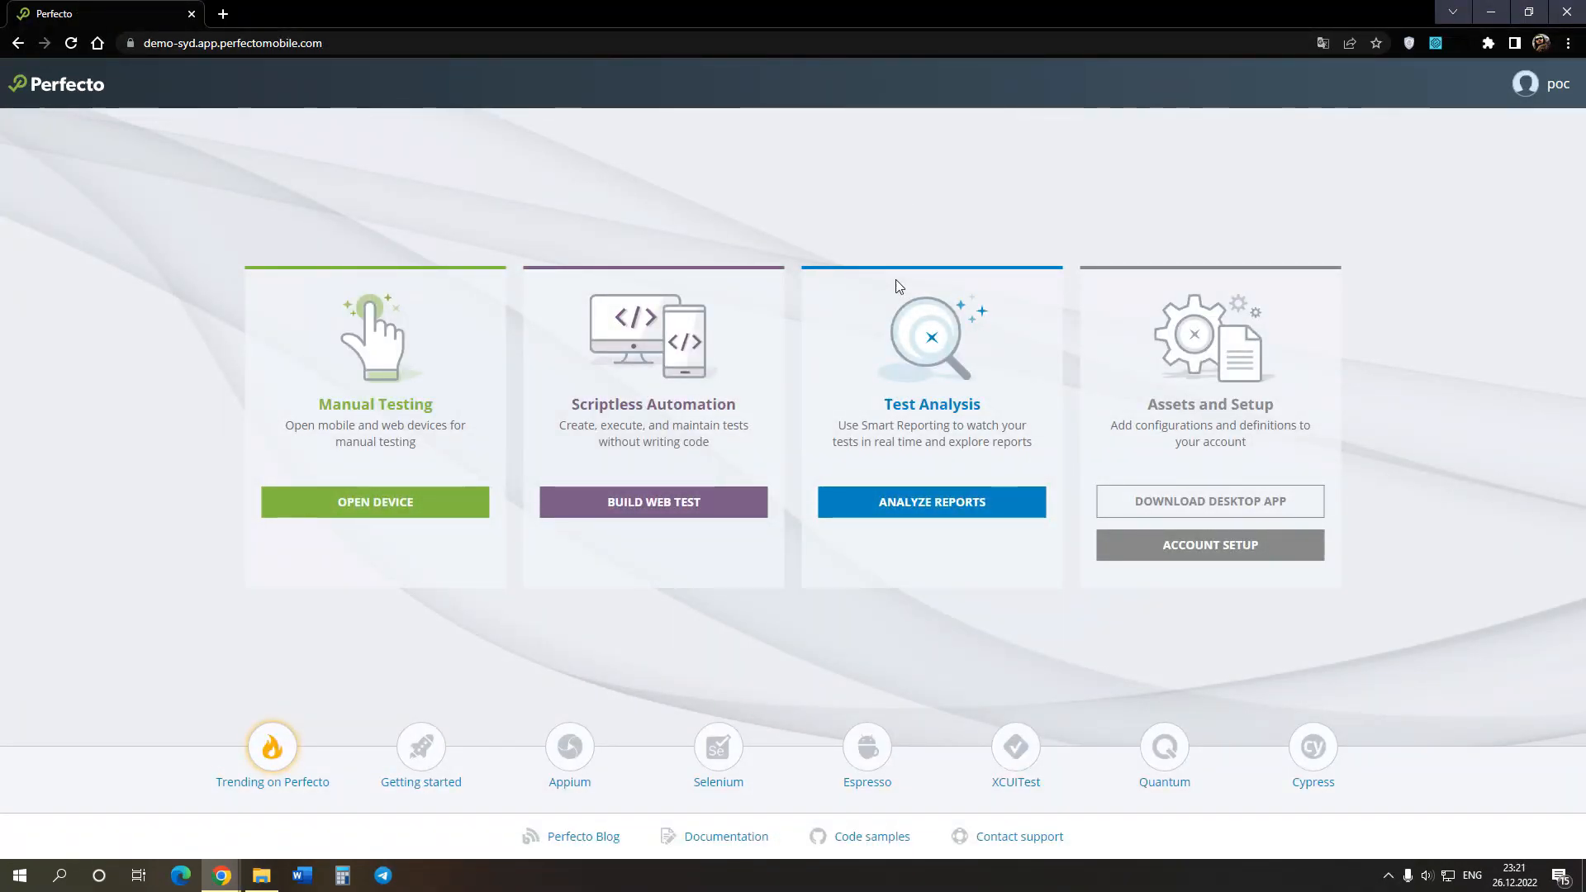
Open the test analysis report library and check which table columns can be shown, without saving changes.
{"action": "left_click", "coordinate": [882, 498]}
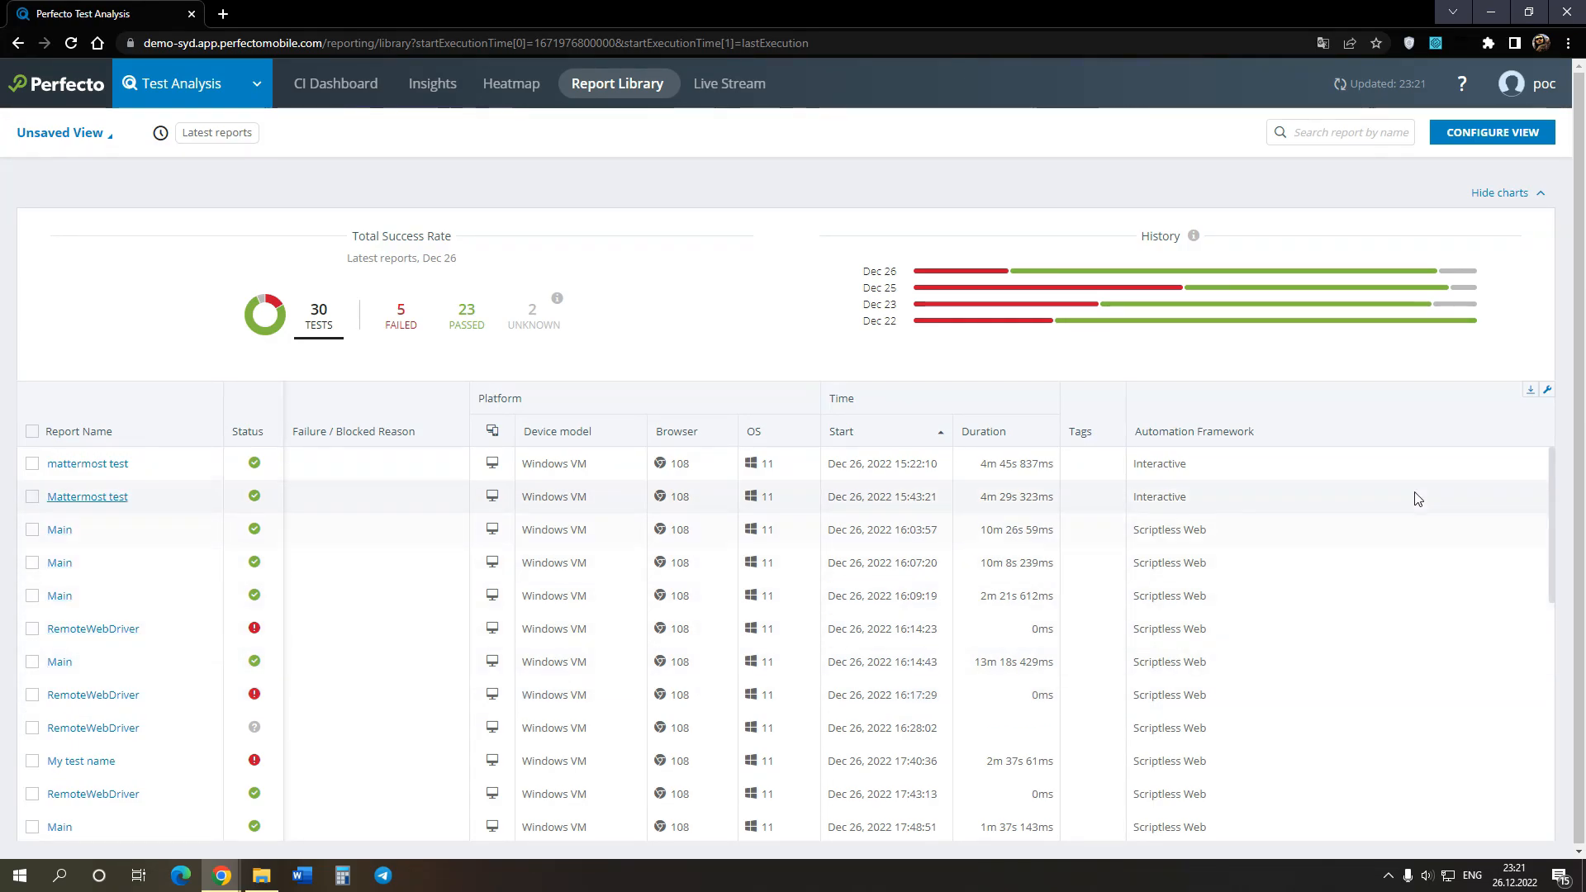
{"action": "left_click", "coordinate": [1544, 393]}
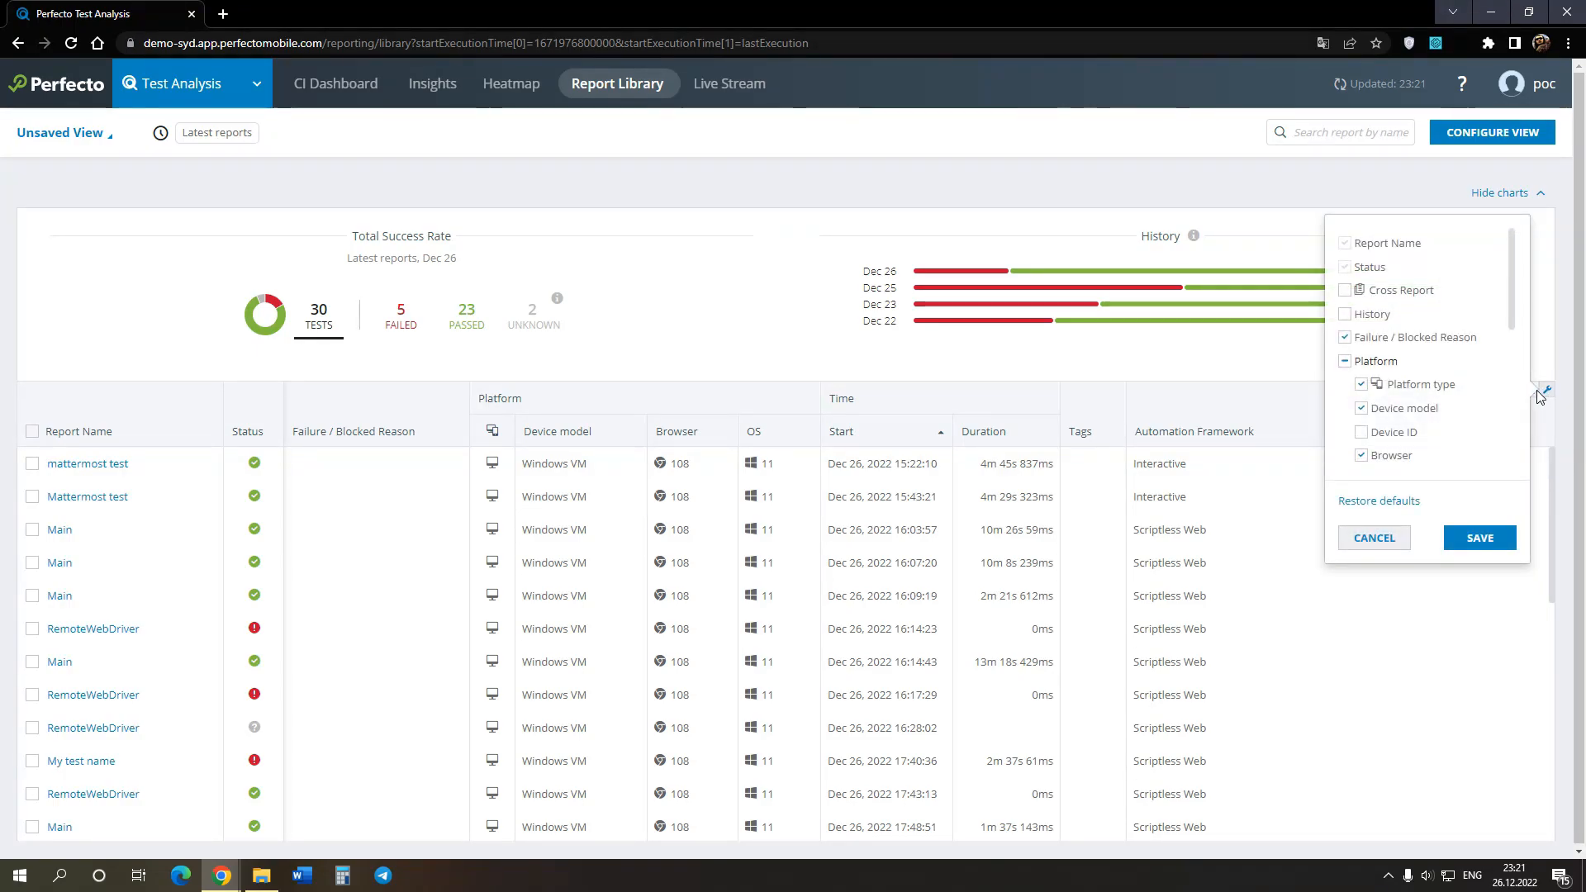
{"action": "left_click", "coordinate": [1373, 538]}
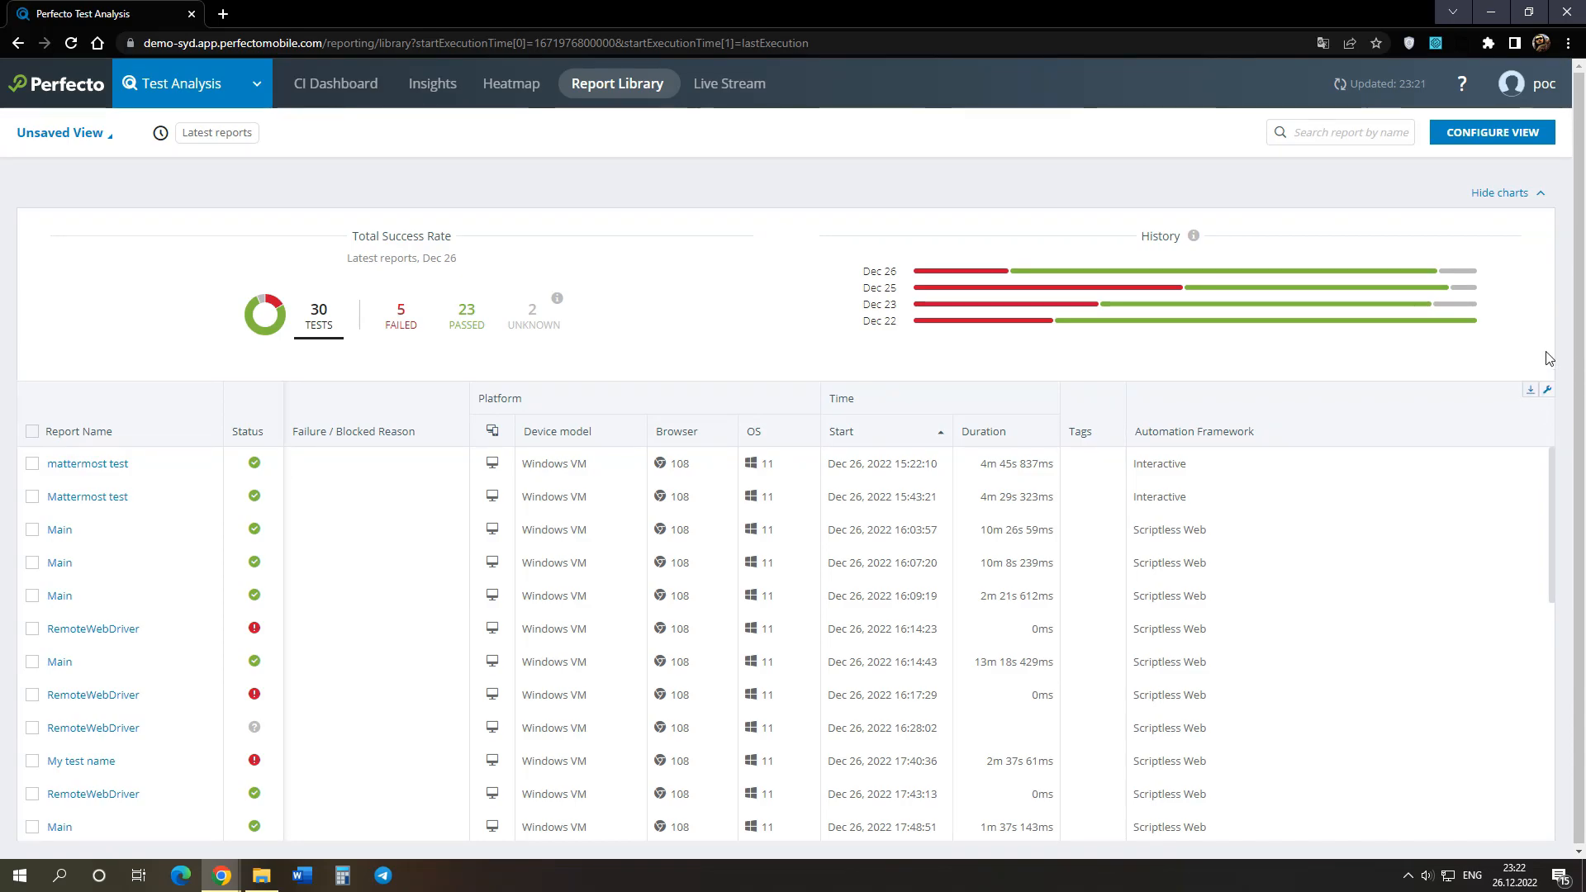
Configure the report view with a time frame of Last 24 hours and group the reports by Browser.
{"action": "left_click", "coordinate": [1501, 134]}
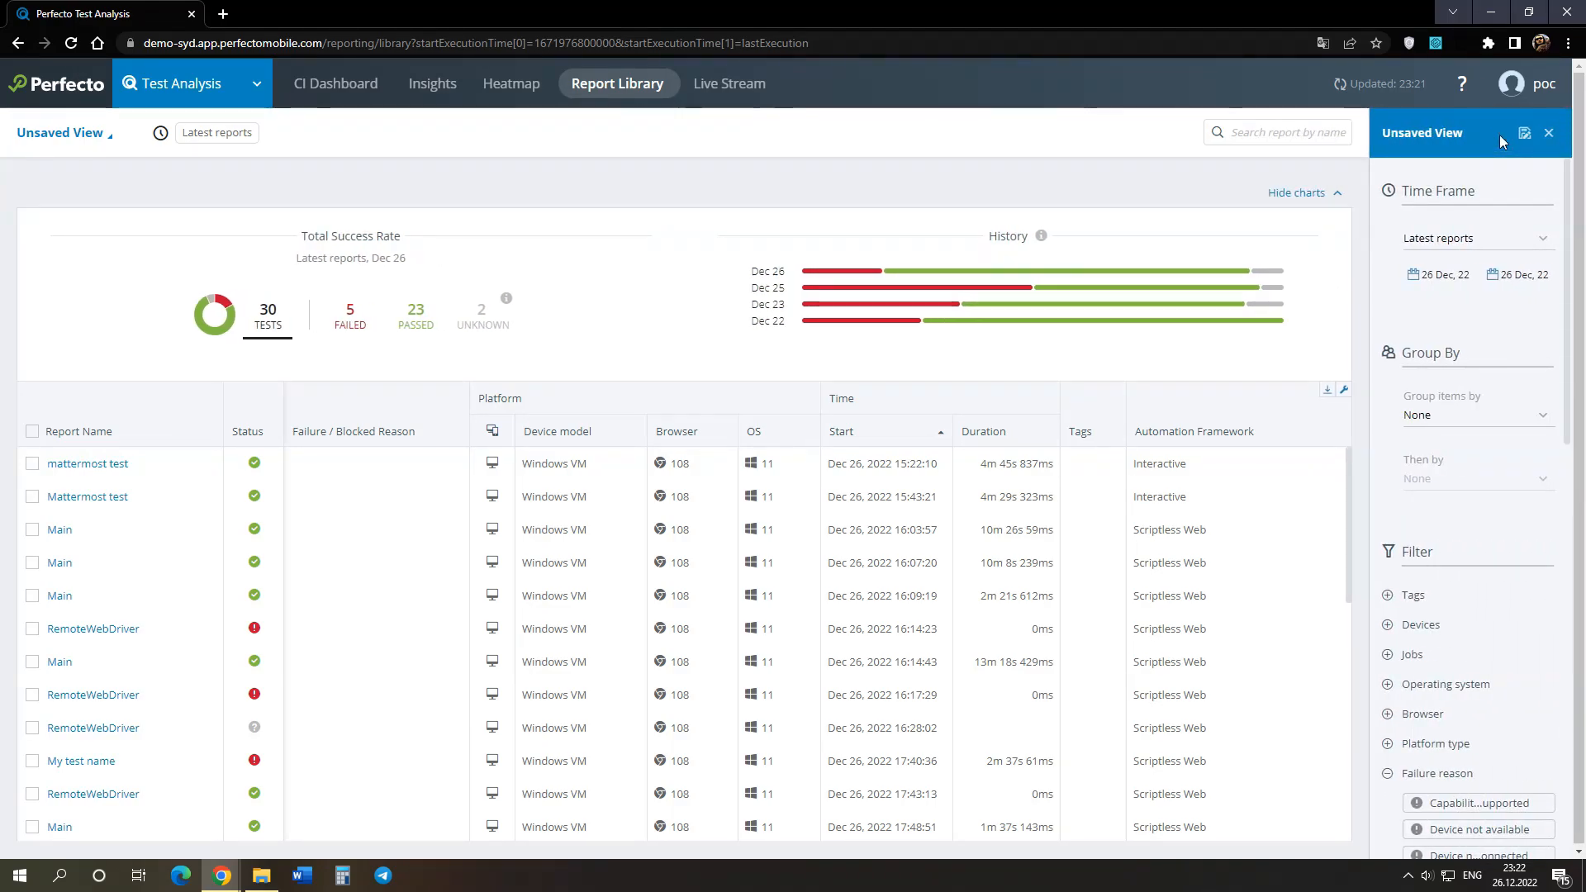
{"action": "left_click", "coordinate": [1475, 246]}
{"action": "left_click", "coordinate": [1453, 301]}
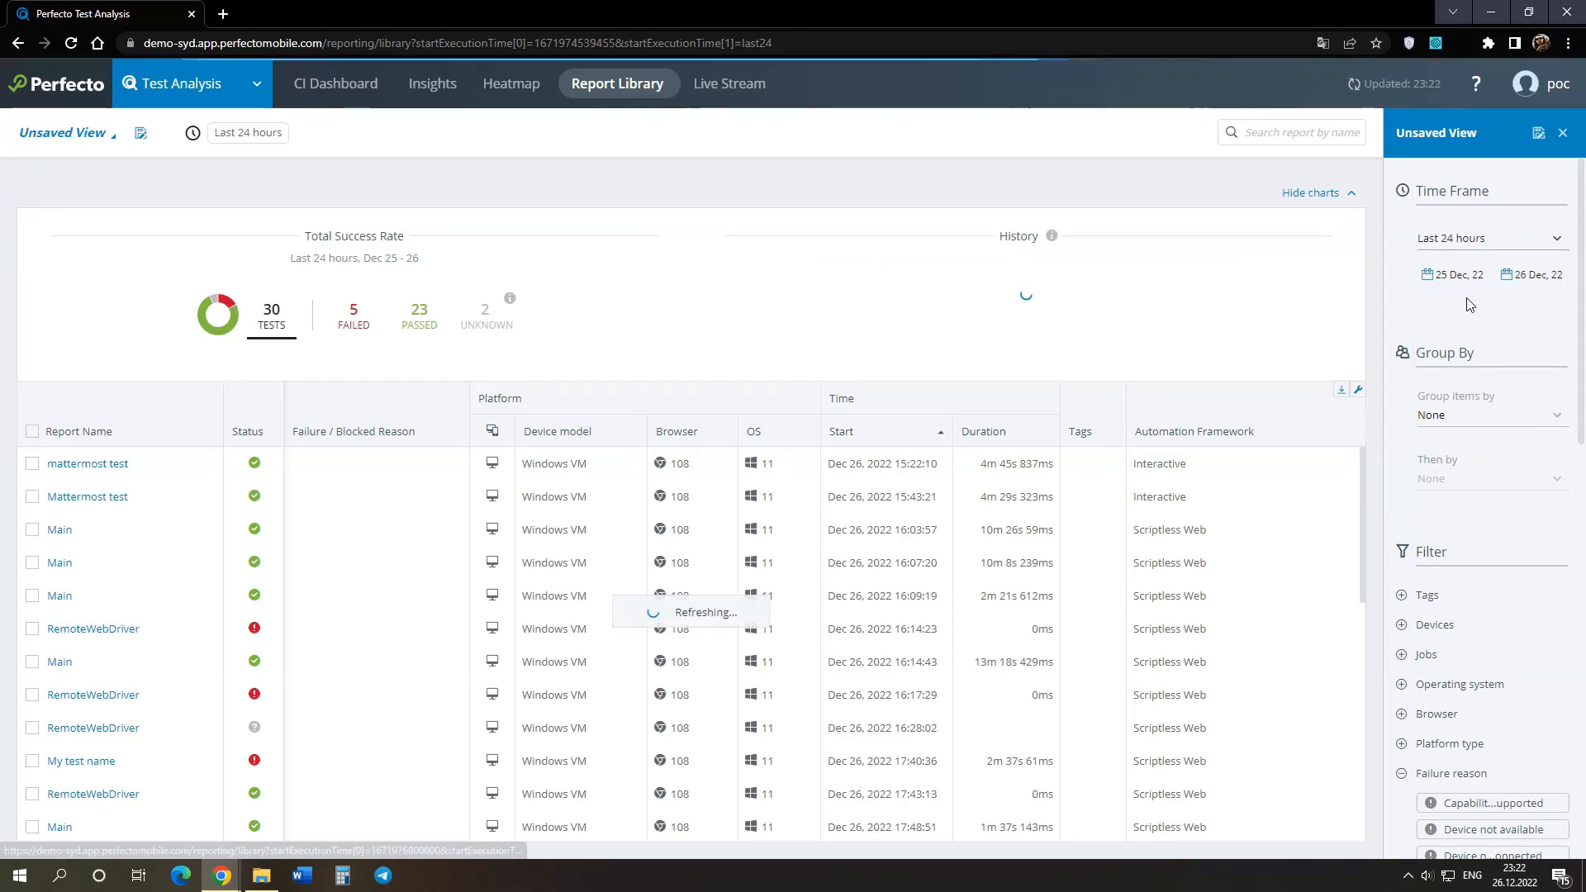
{"action": "left_click", "coordinate": [1461, 419]}
{"action": "left_click", "coordinate": [1455, 507]}
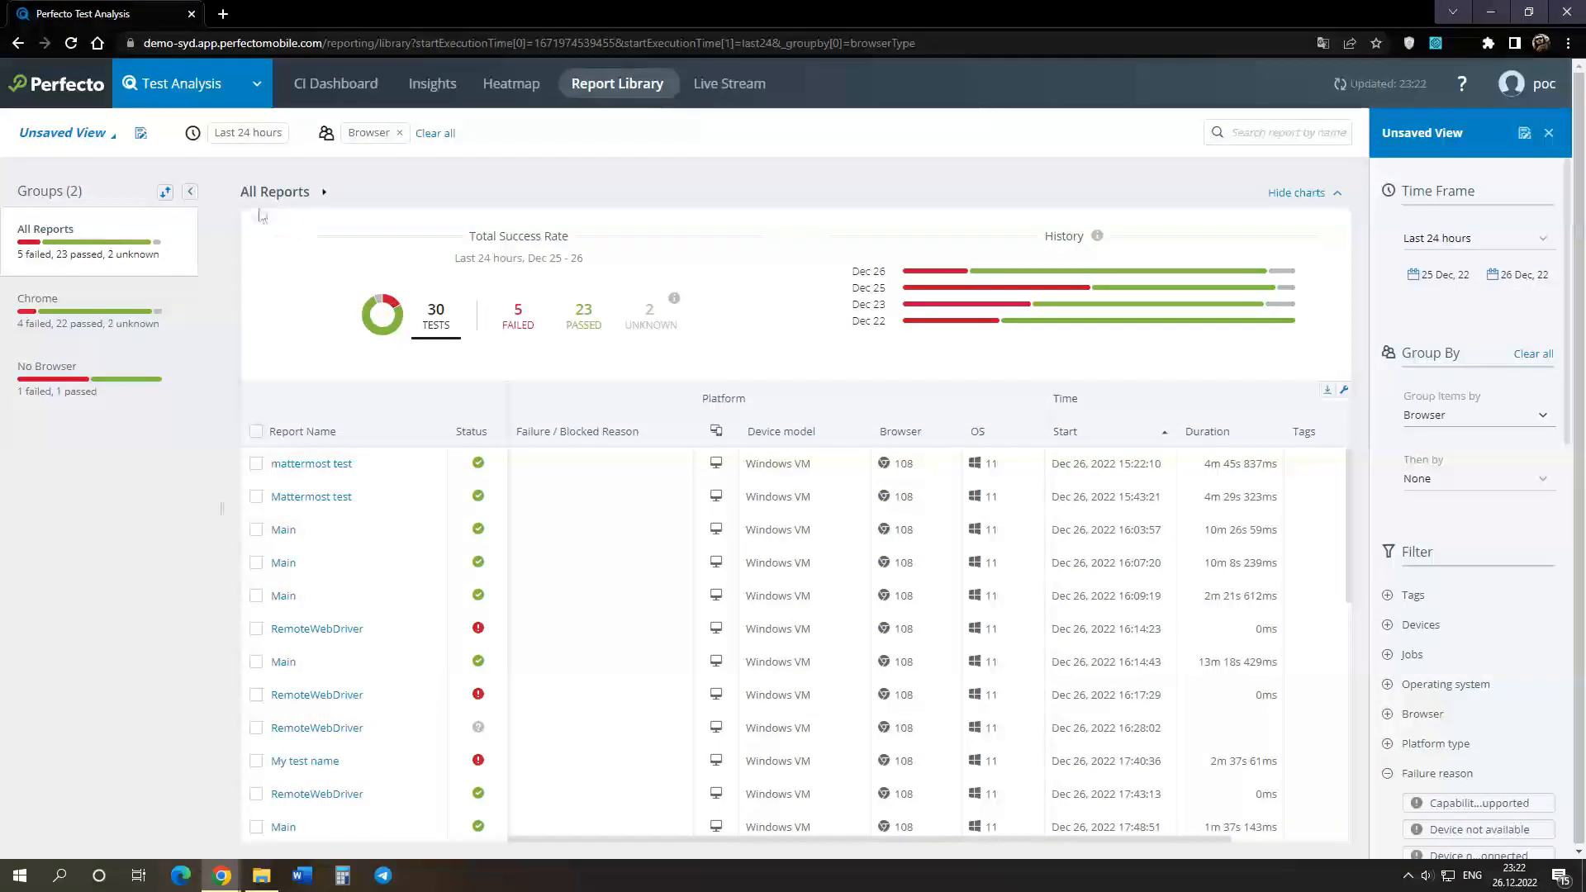
Save the current report view under the name "My first view" without sharing it.
{"action": "left_click", "coordinate": [142, 135]}
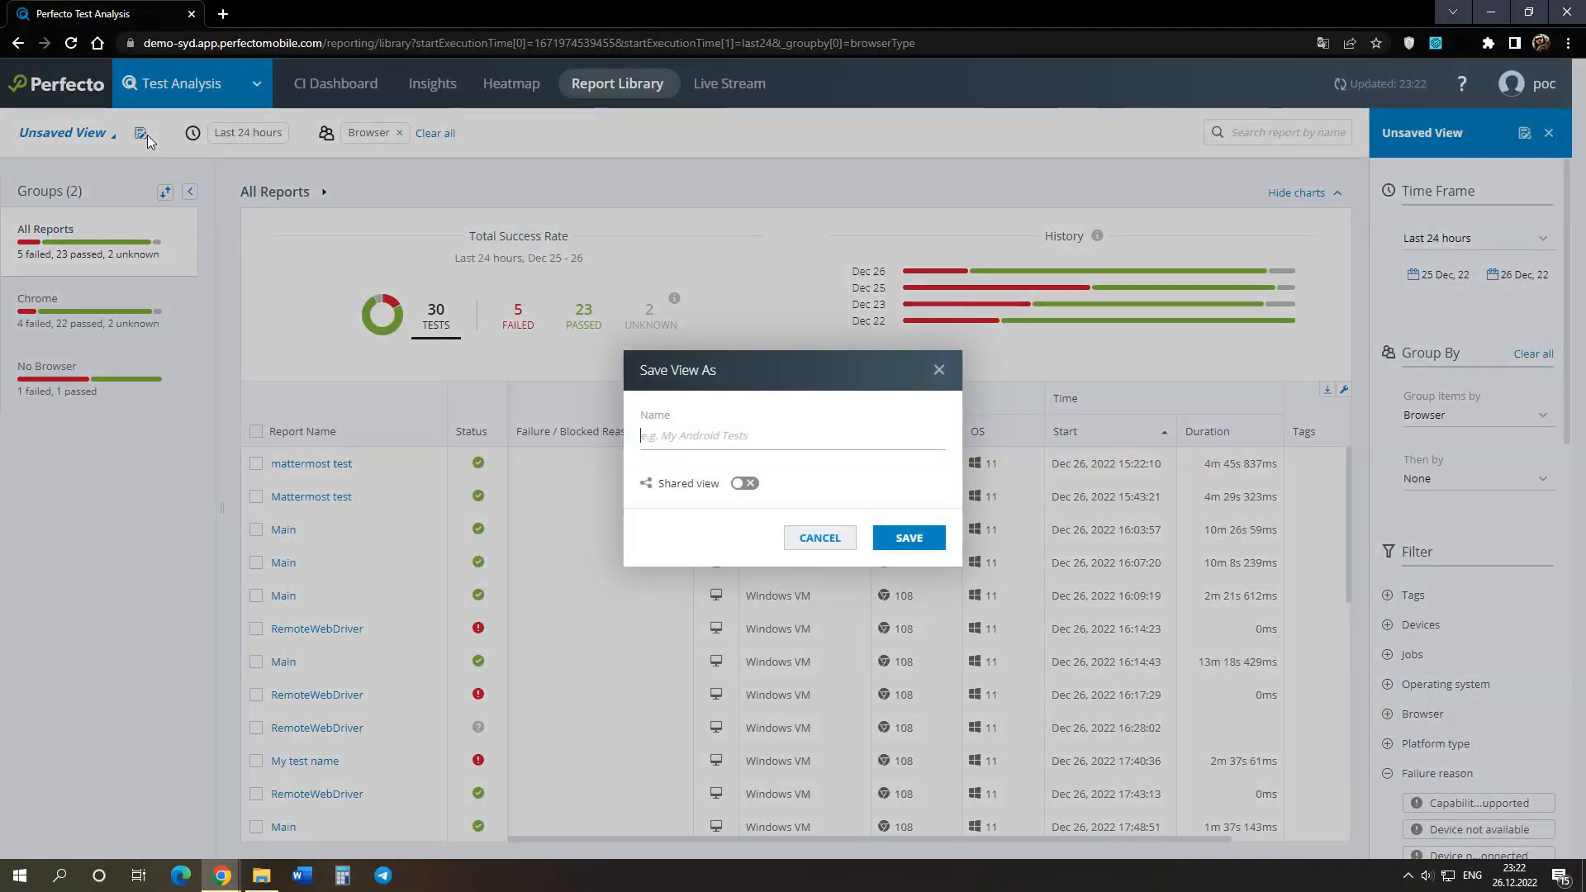
{"action": "type", "text": "My first view"}
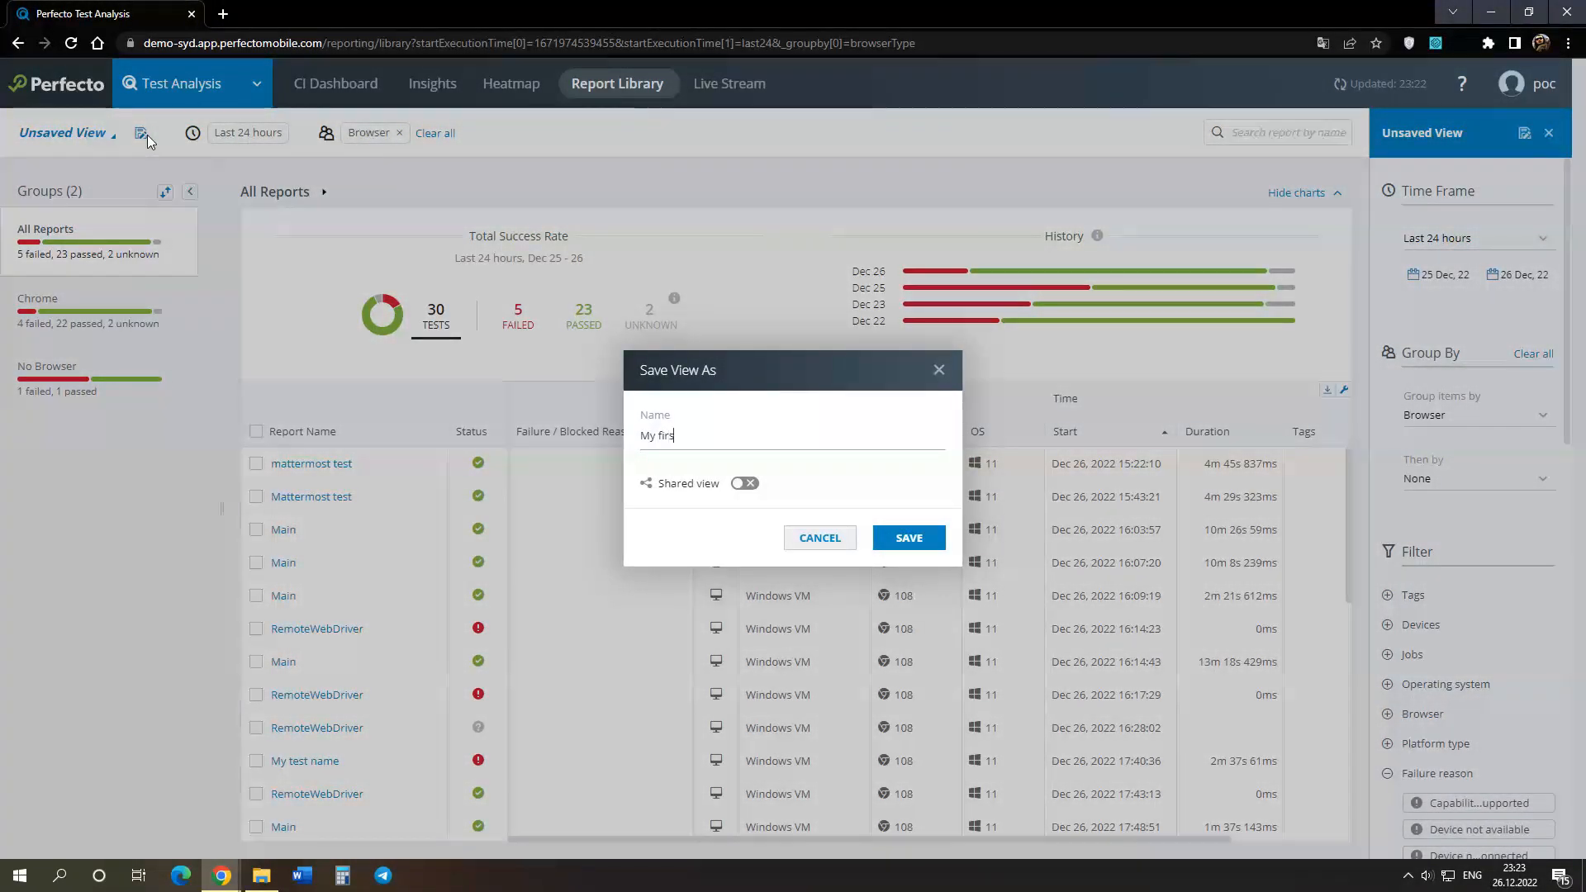
{"action": "left_click", "coordinate": [899, 537]}
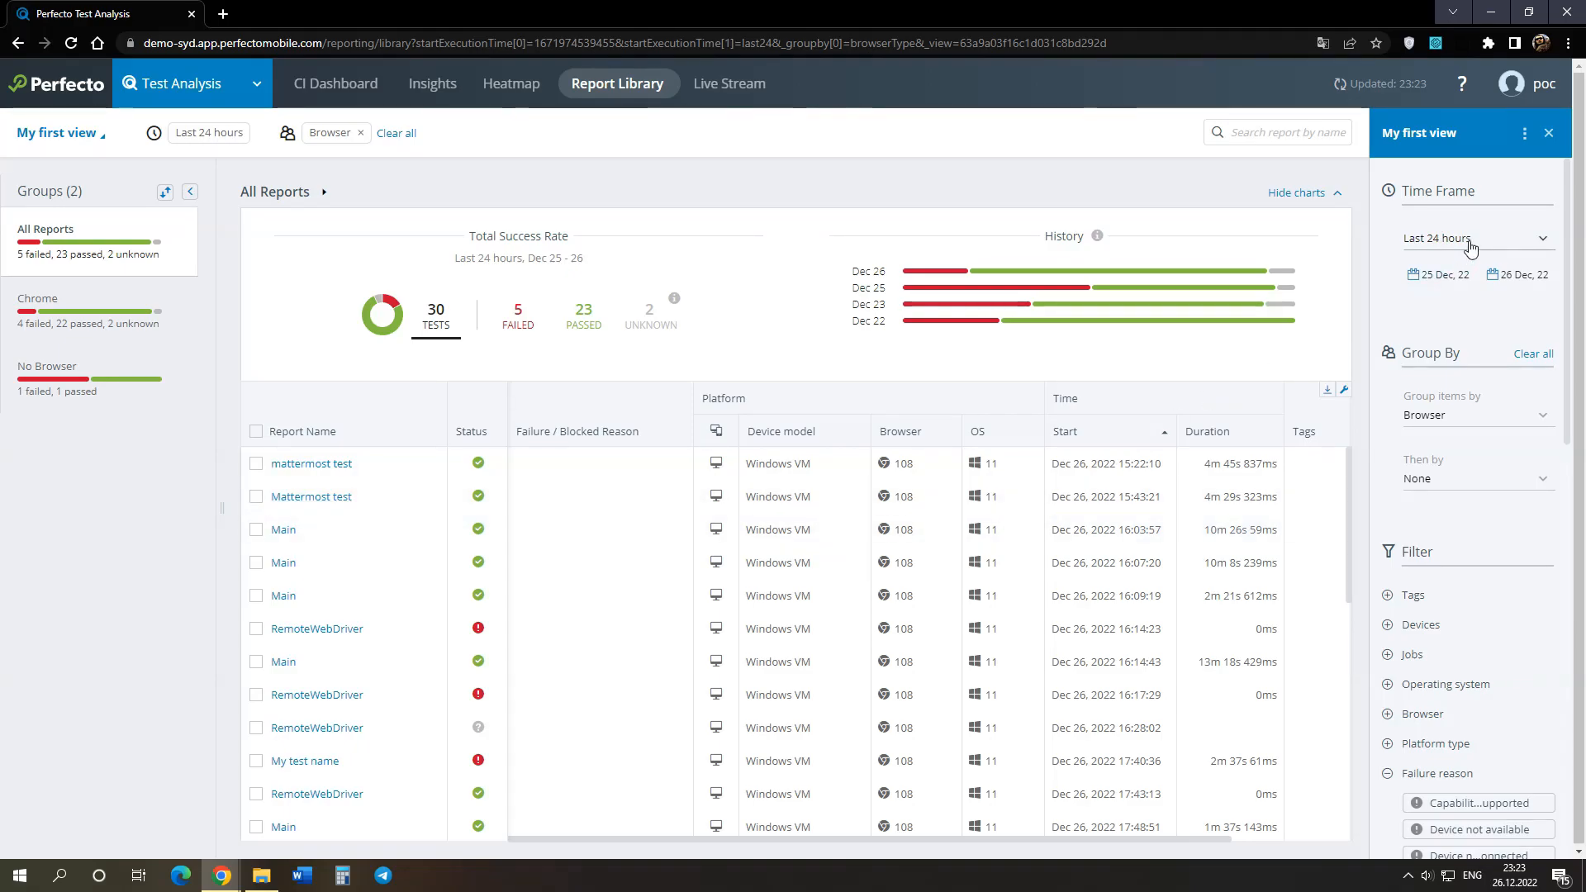
Change the time frame to Last 7 days and save the result as a new view named "My second view".
{"action": "left_click", "coordinate": [1441, 239]}
{"action": "left_click", "coordinate": [1444, 334]}
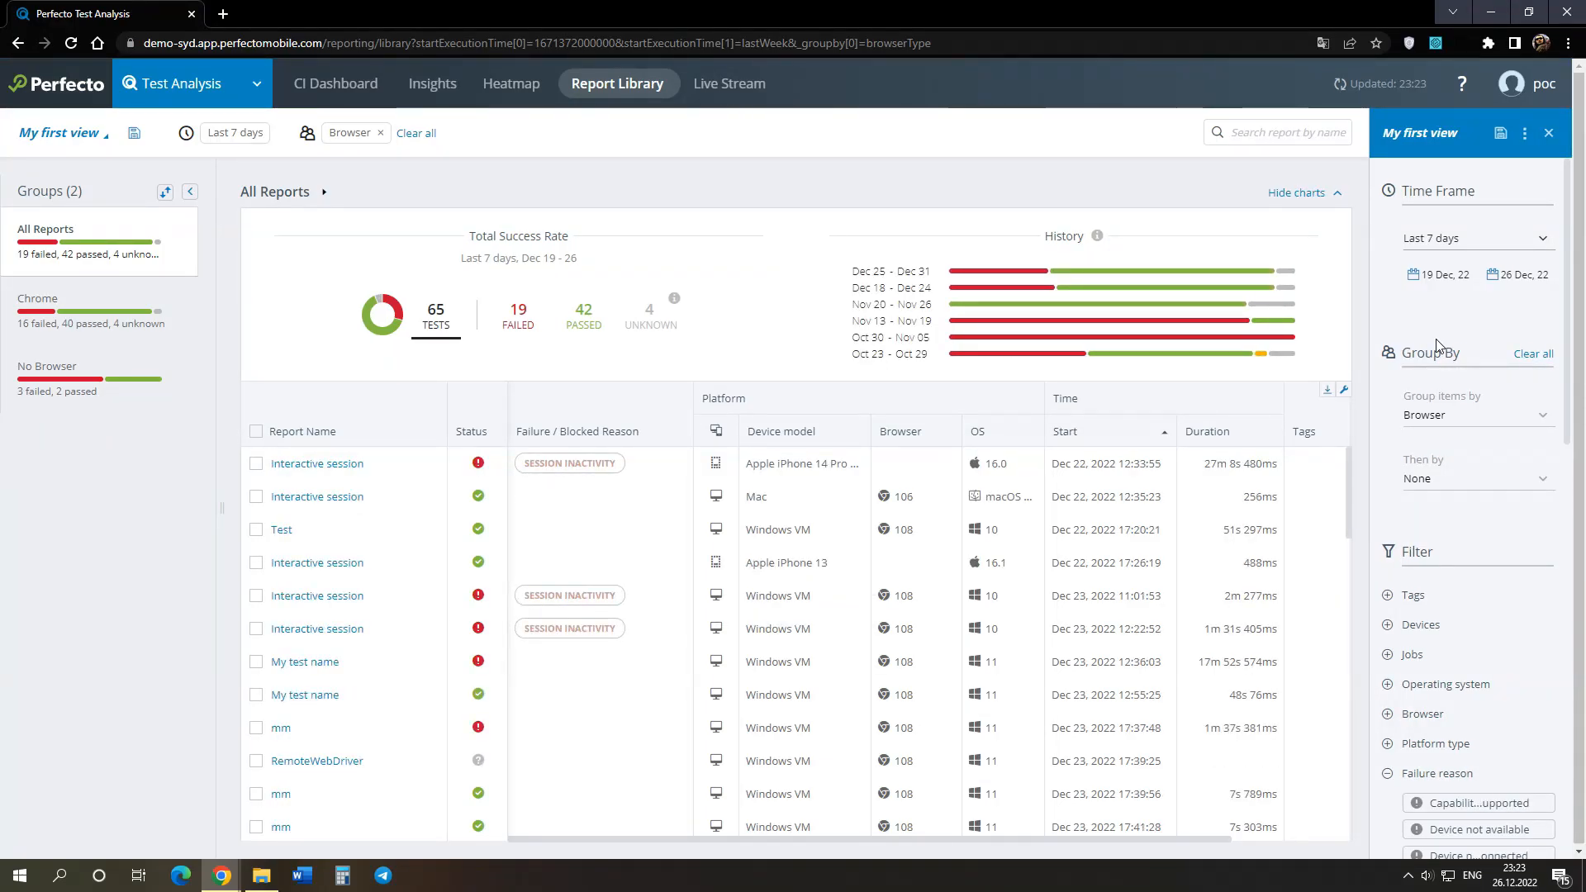
{"action": "left_click", "coordinate": [1524, 132]}
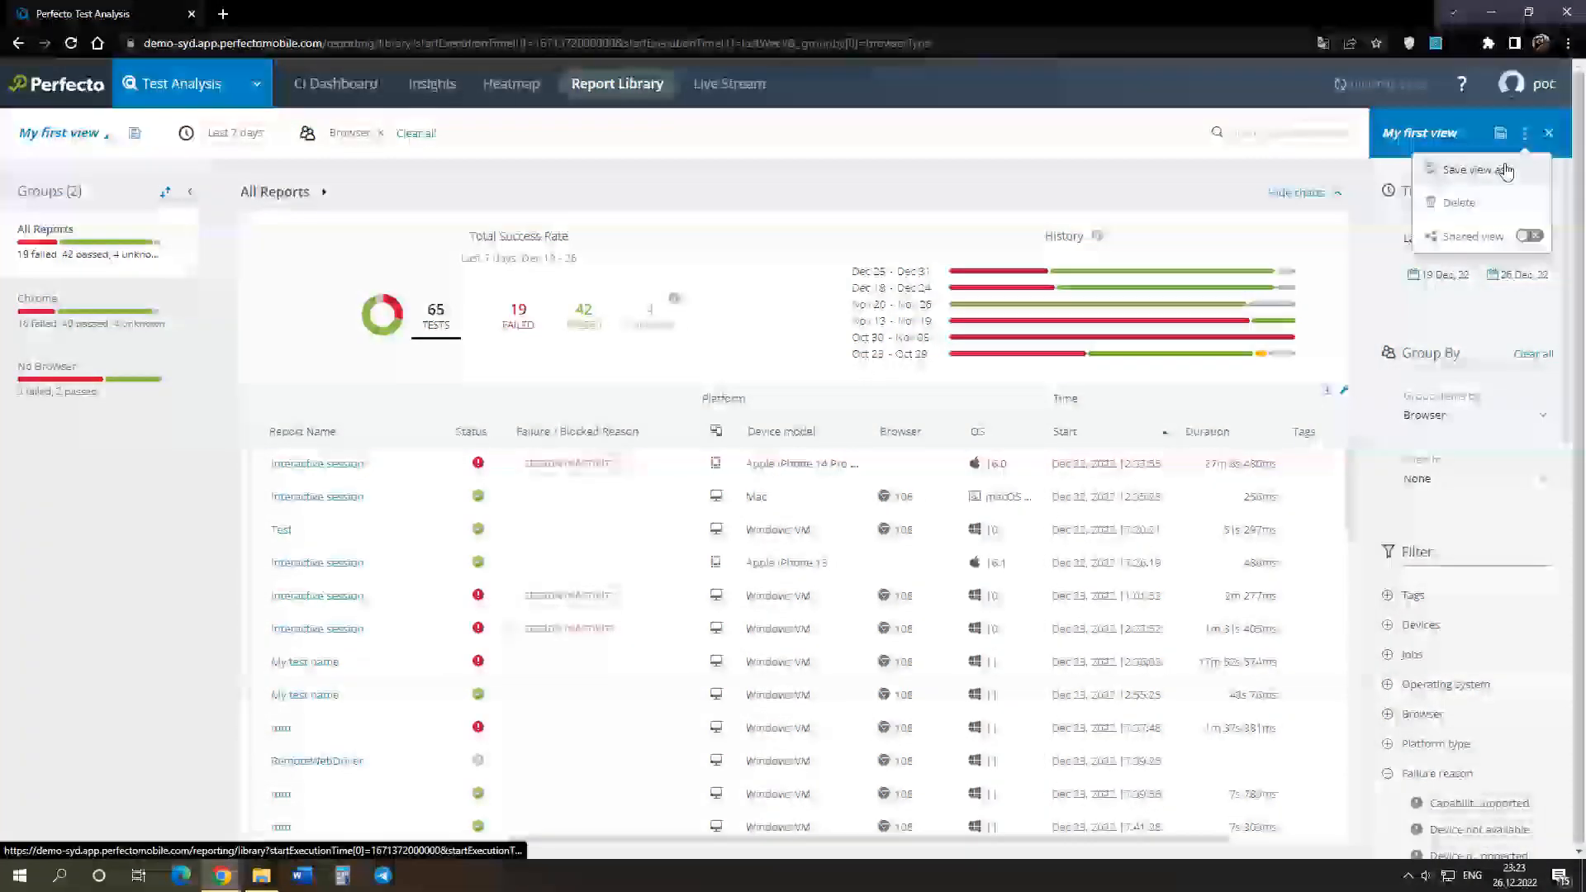
{"action": "left_click", "coordinate": [1505, 169]}
{"action": "type", "text": "My second view"}
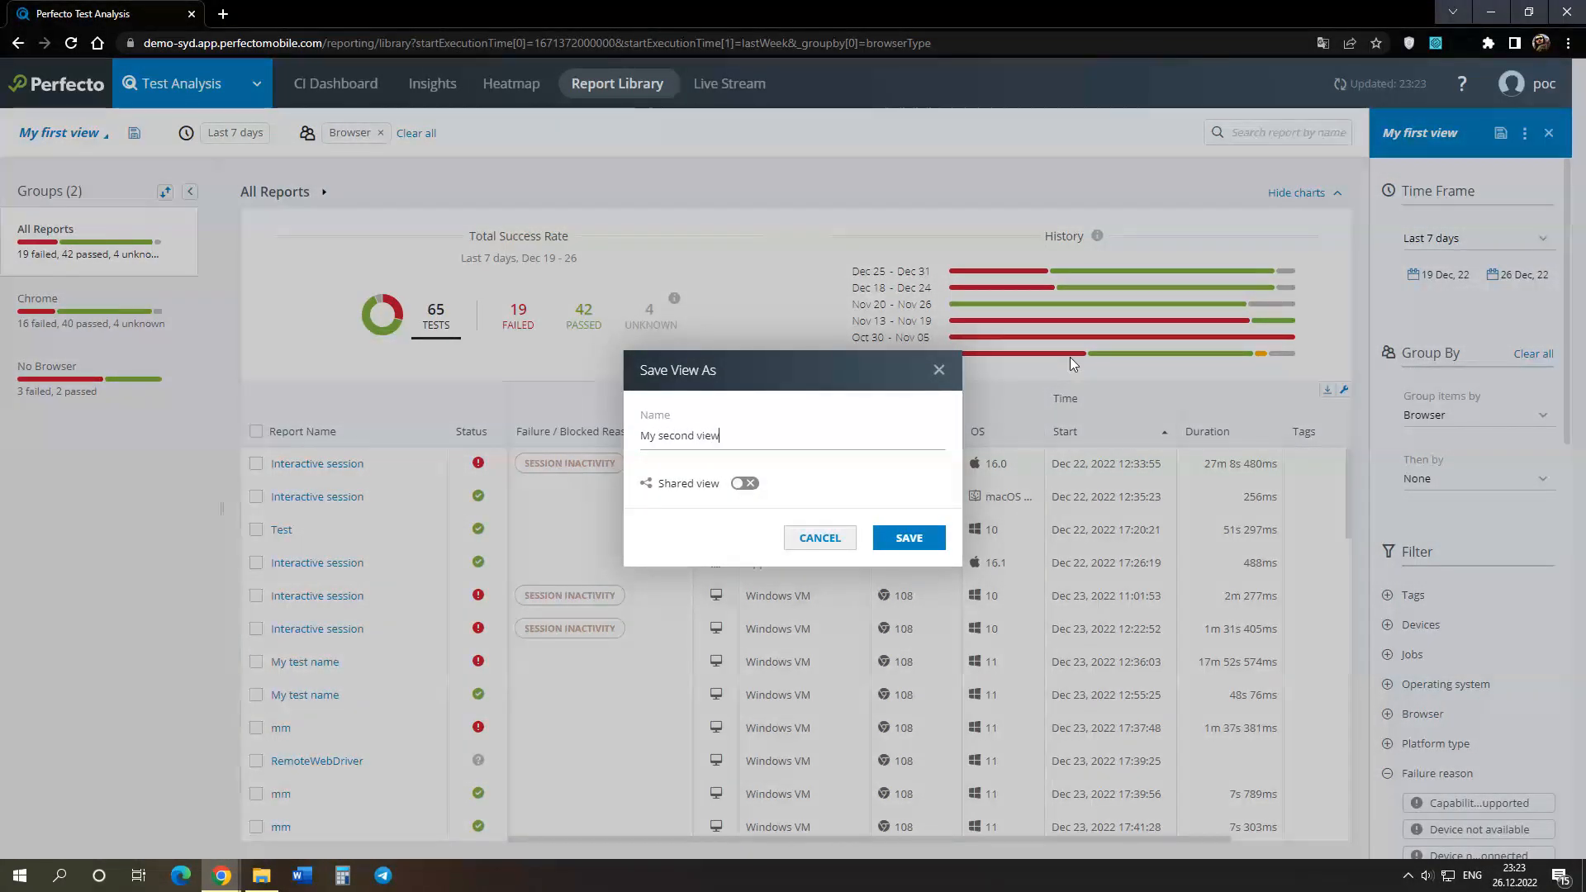
{"action": "left_click", "coordinate": [919, 546]}
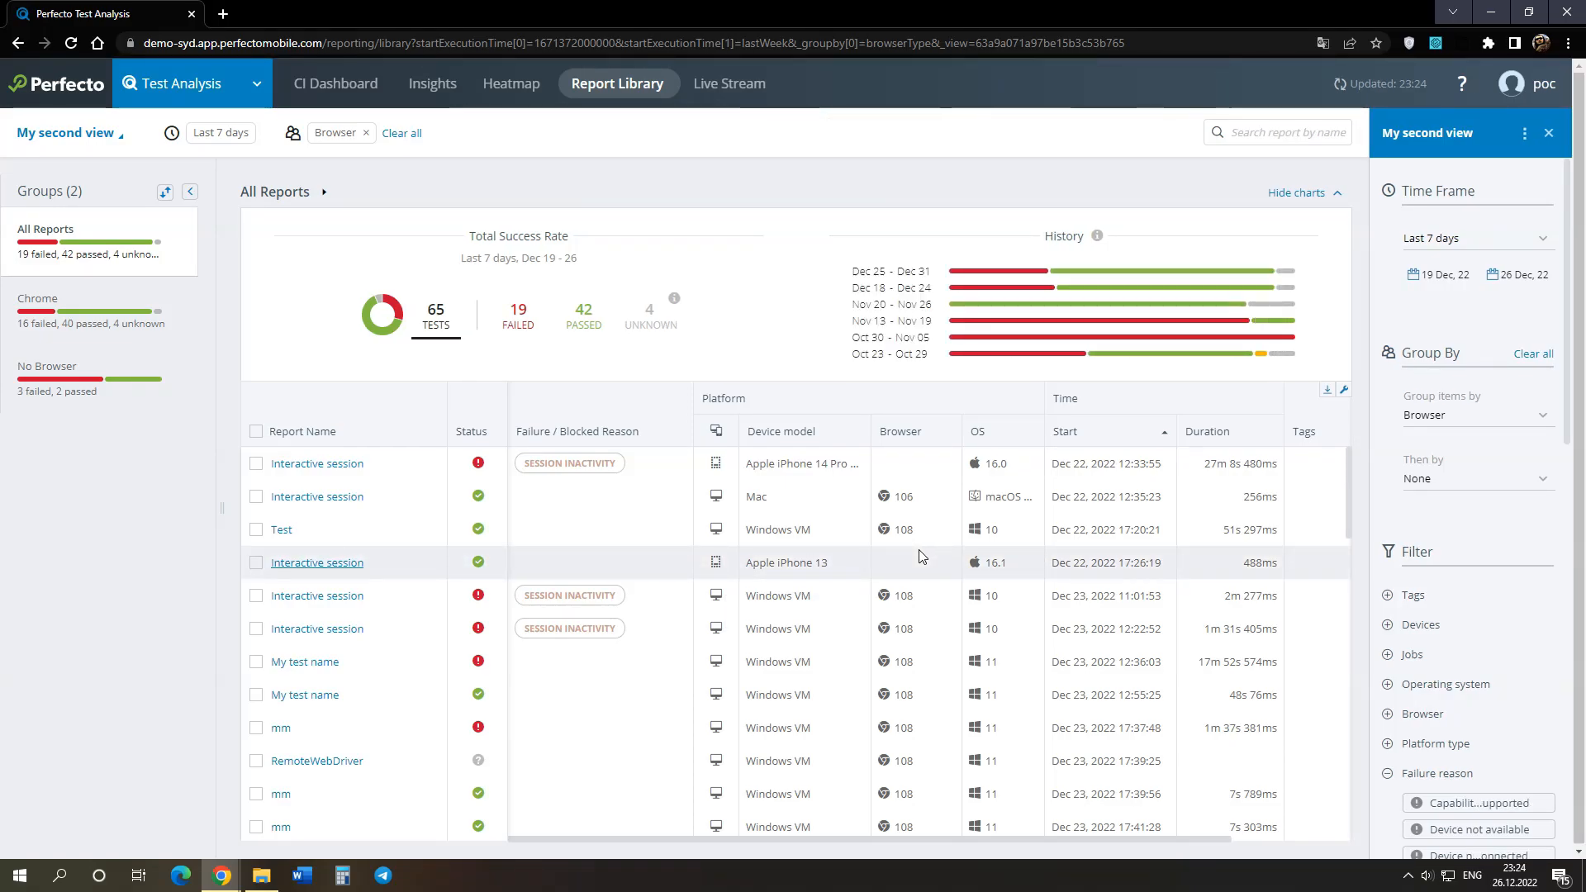
Sort the reports by newest start time and open the Salesforce report to view its screenshot enlarged.
{"action": "left_click", "coordinate": [1116, 432]}
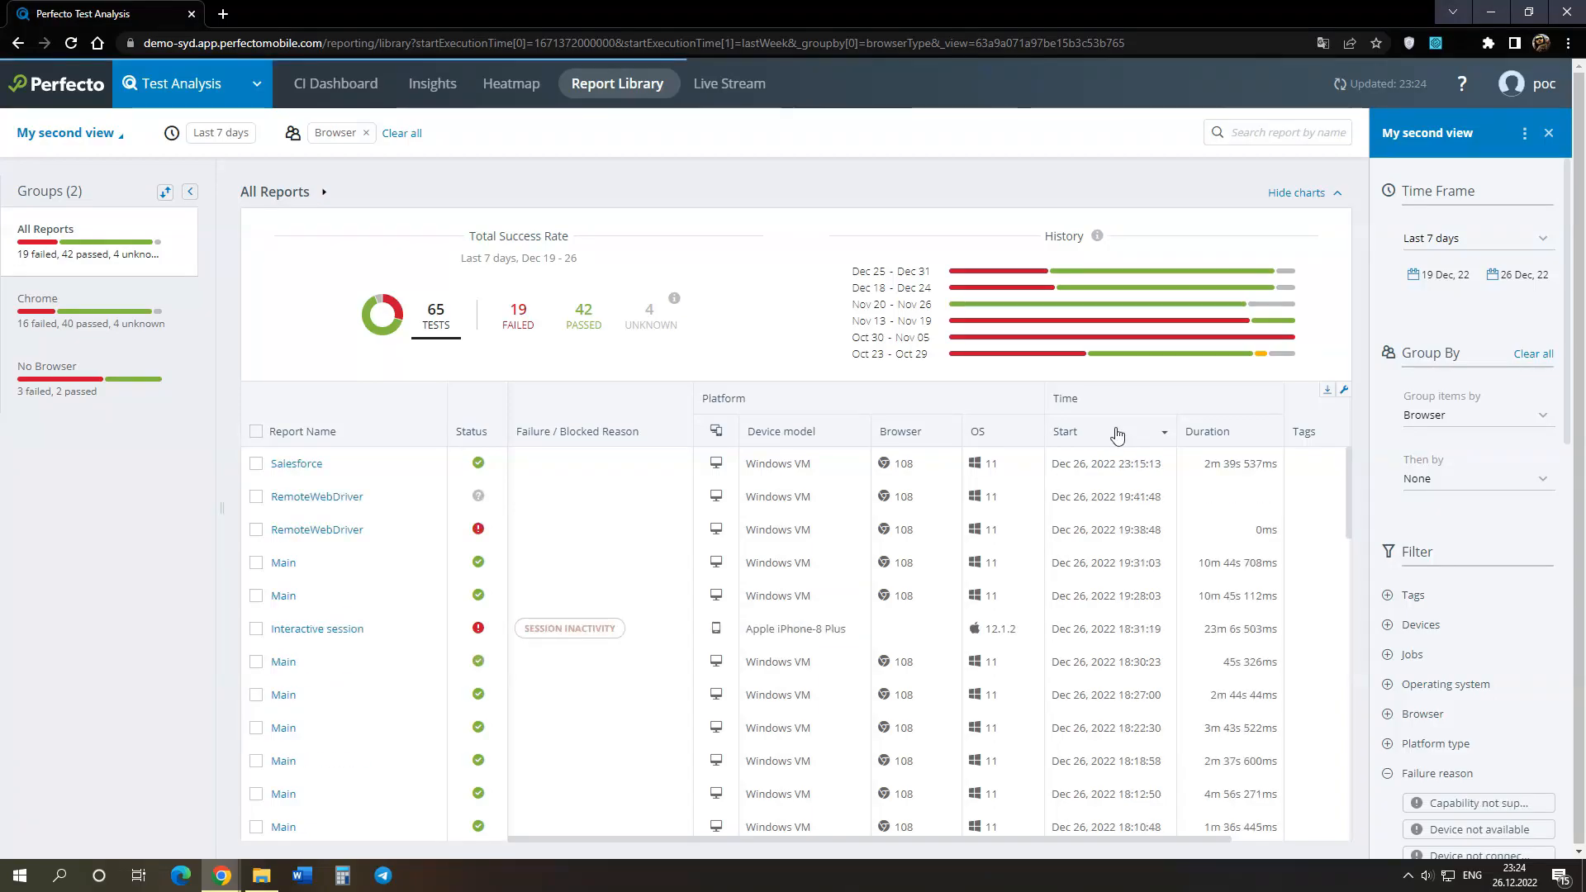
{"action": "left_click", "coordinate": [296, 464]}
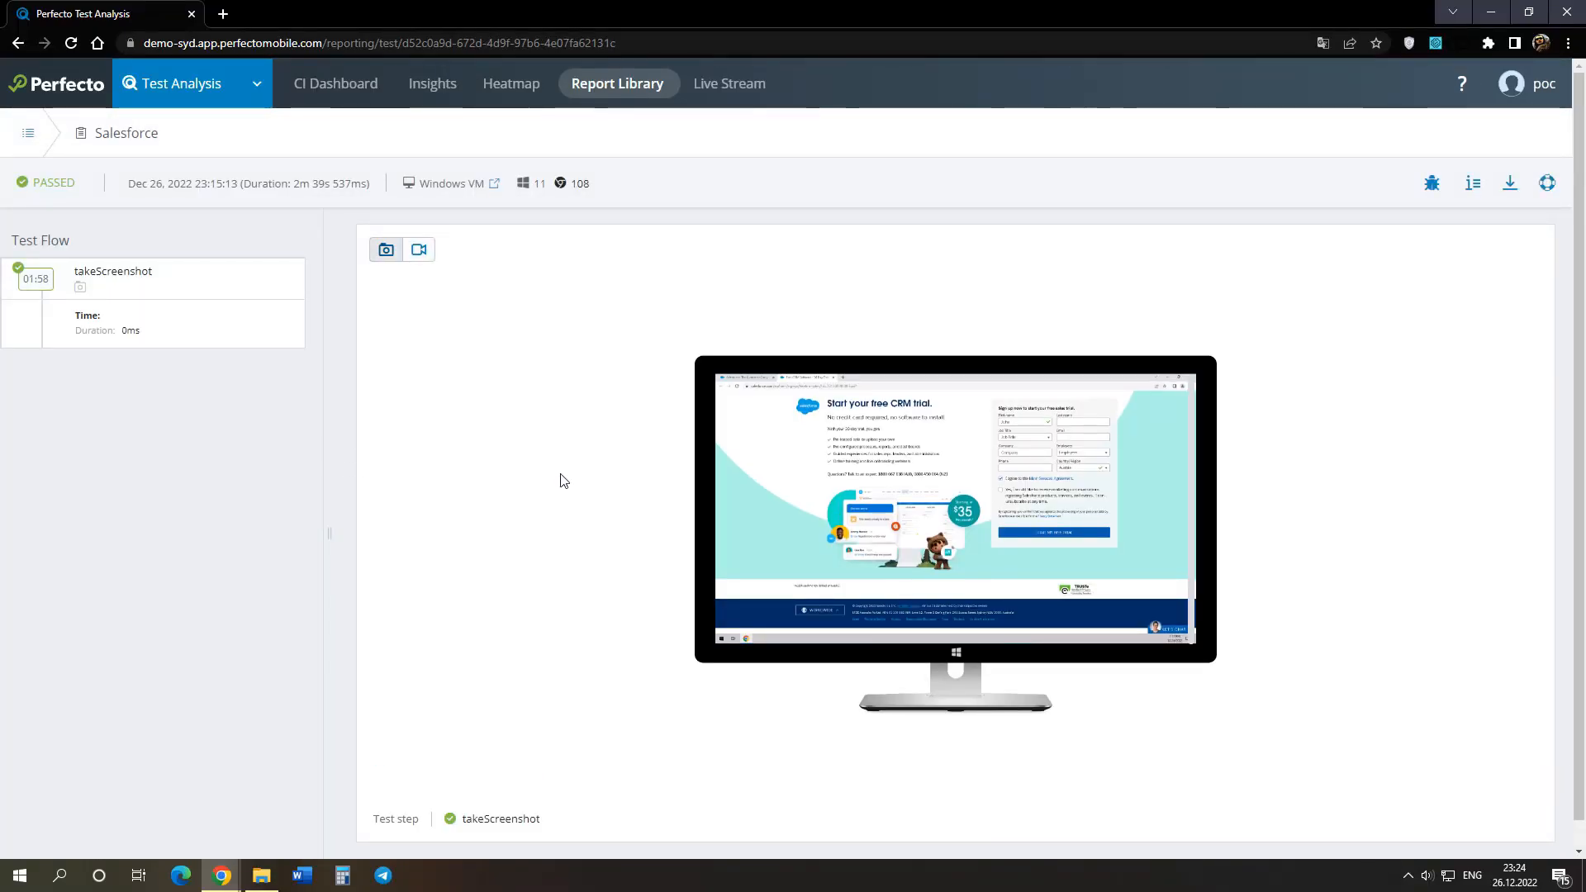
{"action": "left_click", "coordinate": [890, 536]}
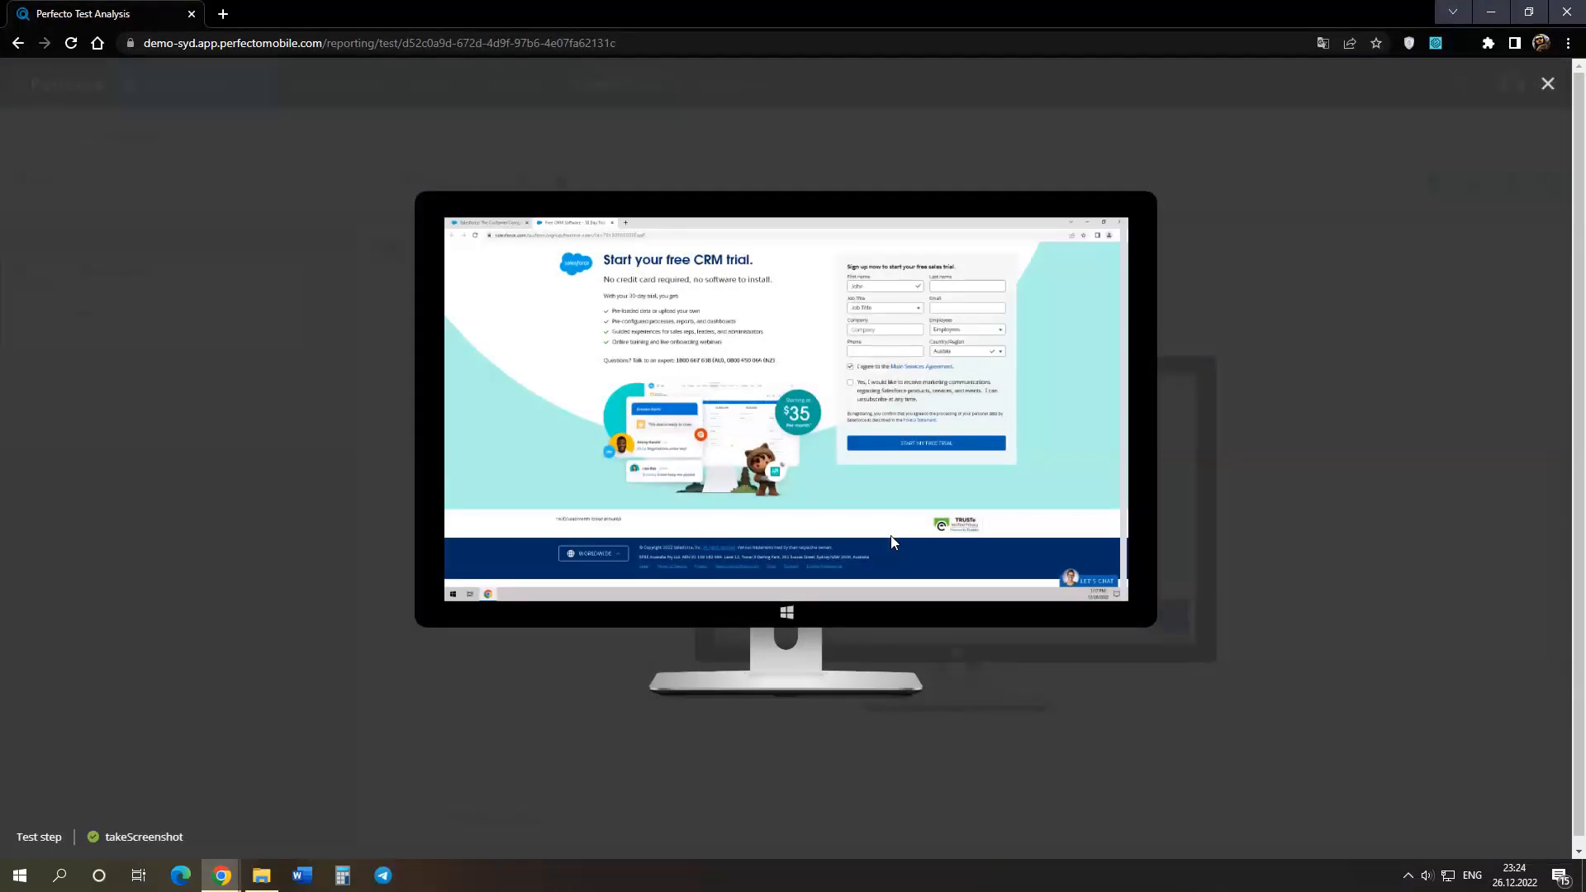
{"action": "left_click", "coordinate": [778, 457]}
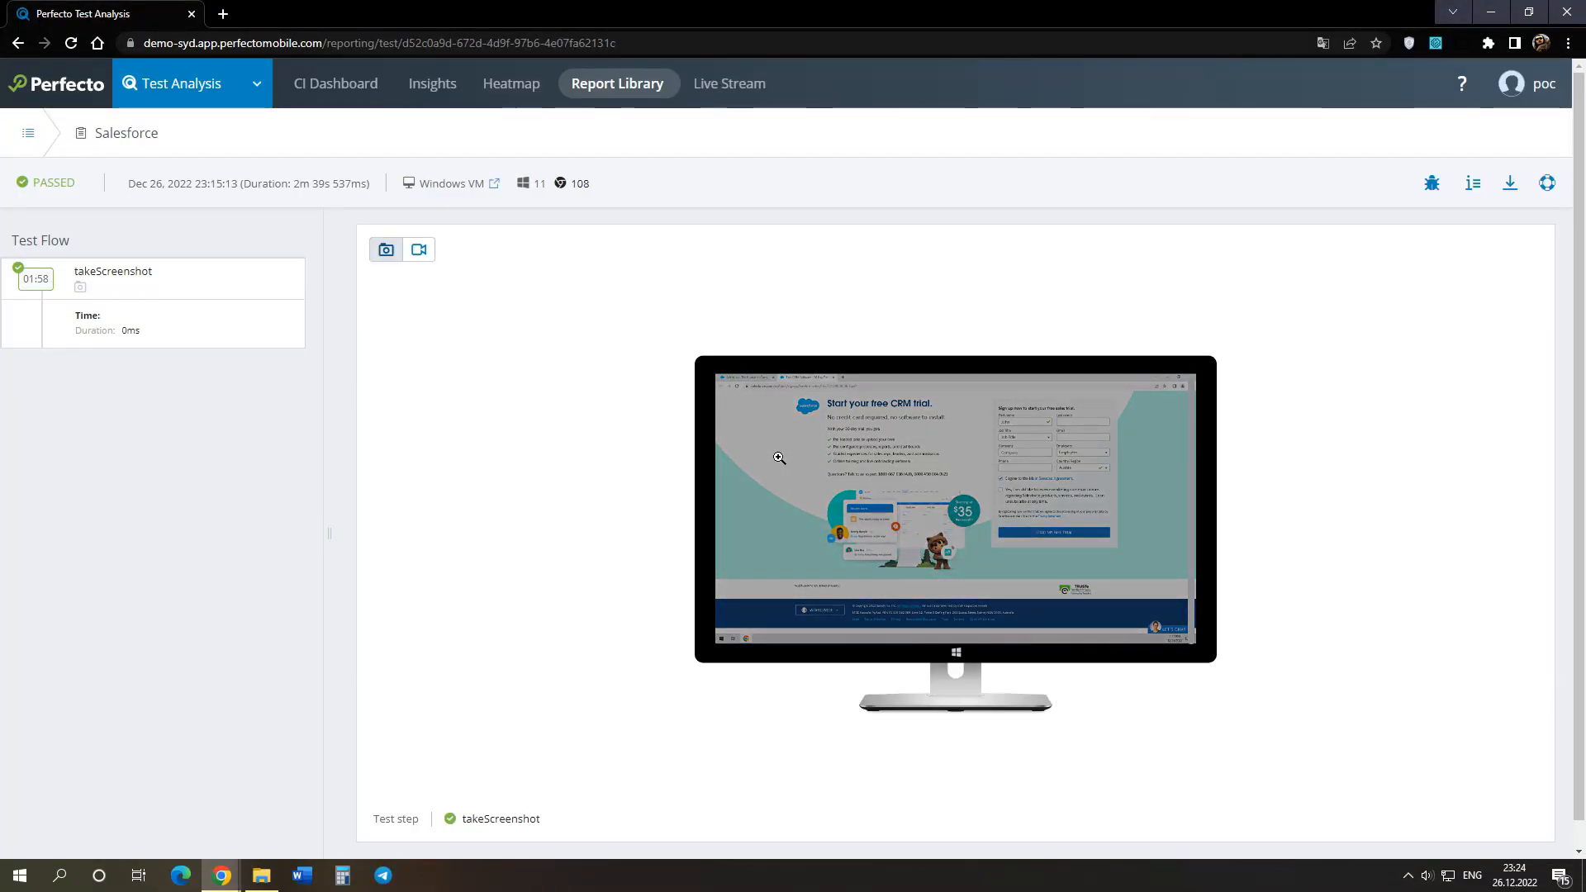
Play the Salesforce test's video recording and check which exports and files the report offers for download.
{"action": "left_click", "coordinate": [415, 255]}
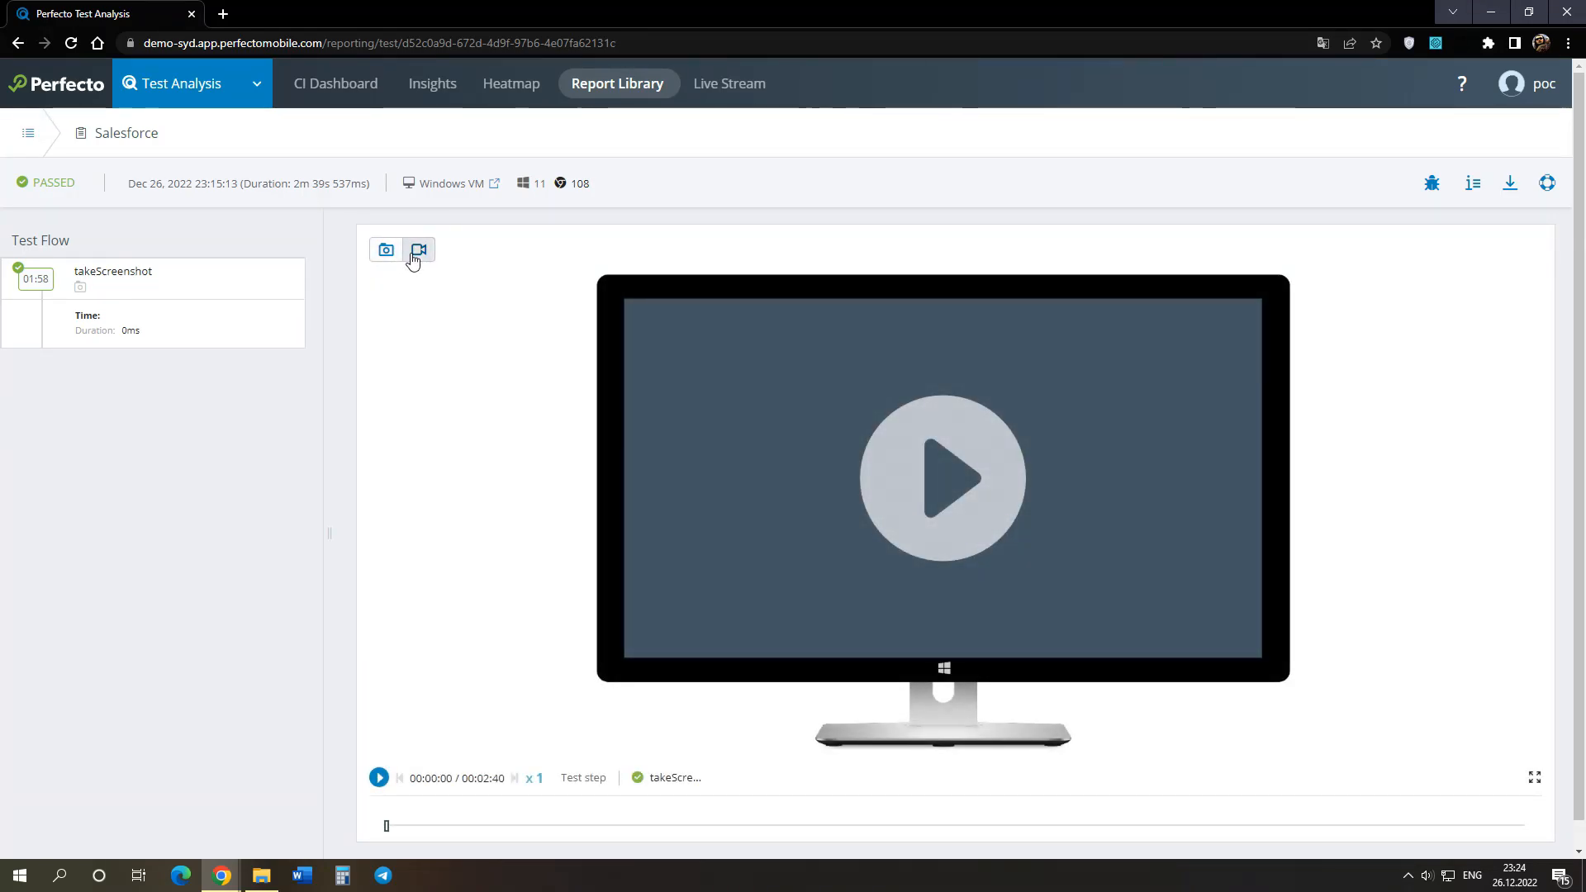
{"action": "left_click", "coordinate": [907, 526]}
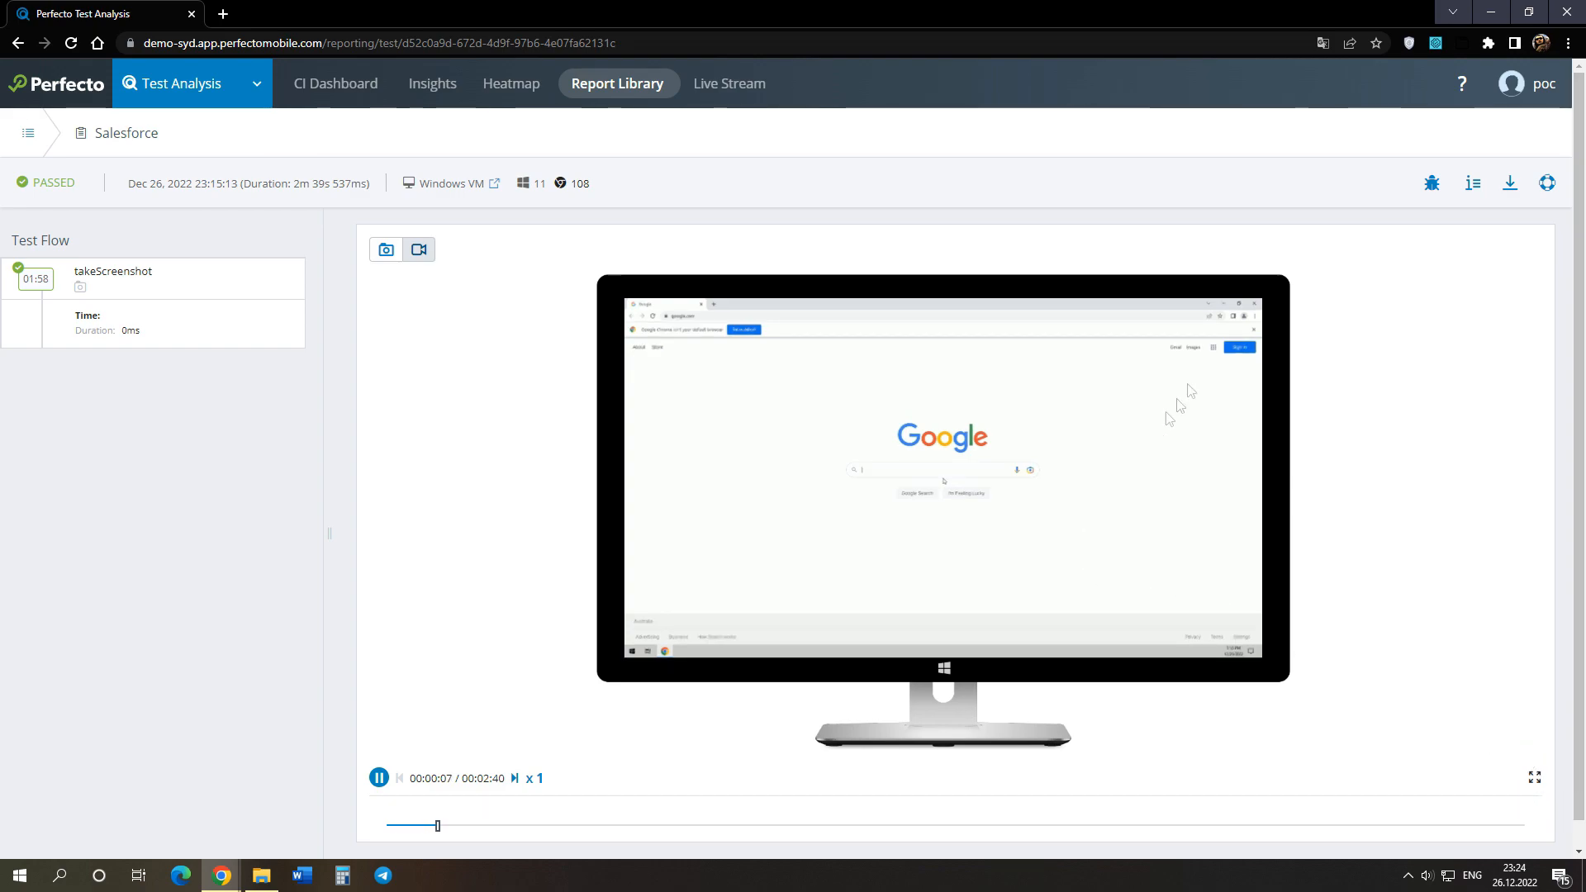
{"action": "left_click", "coordinate": [1508, 187]}
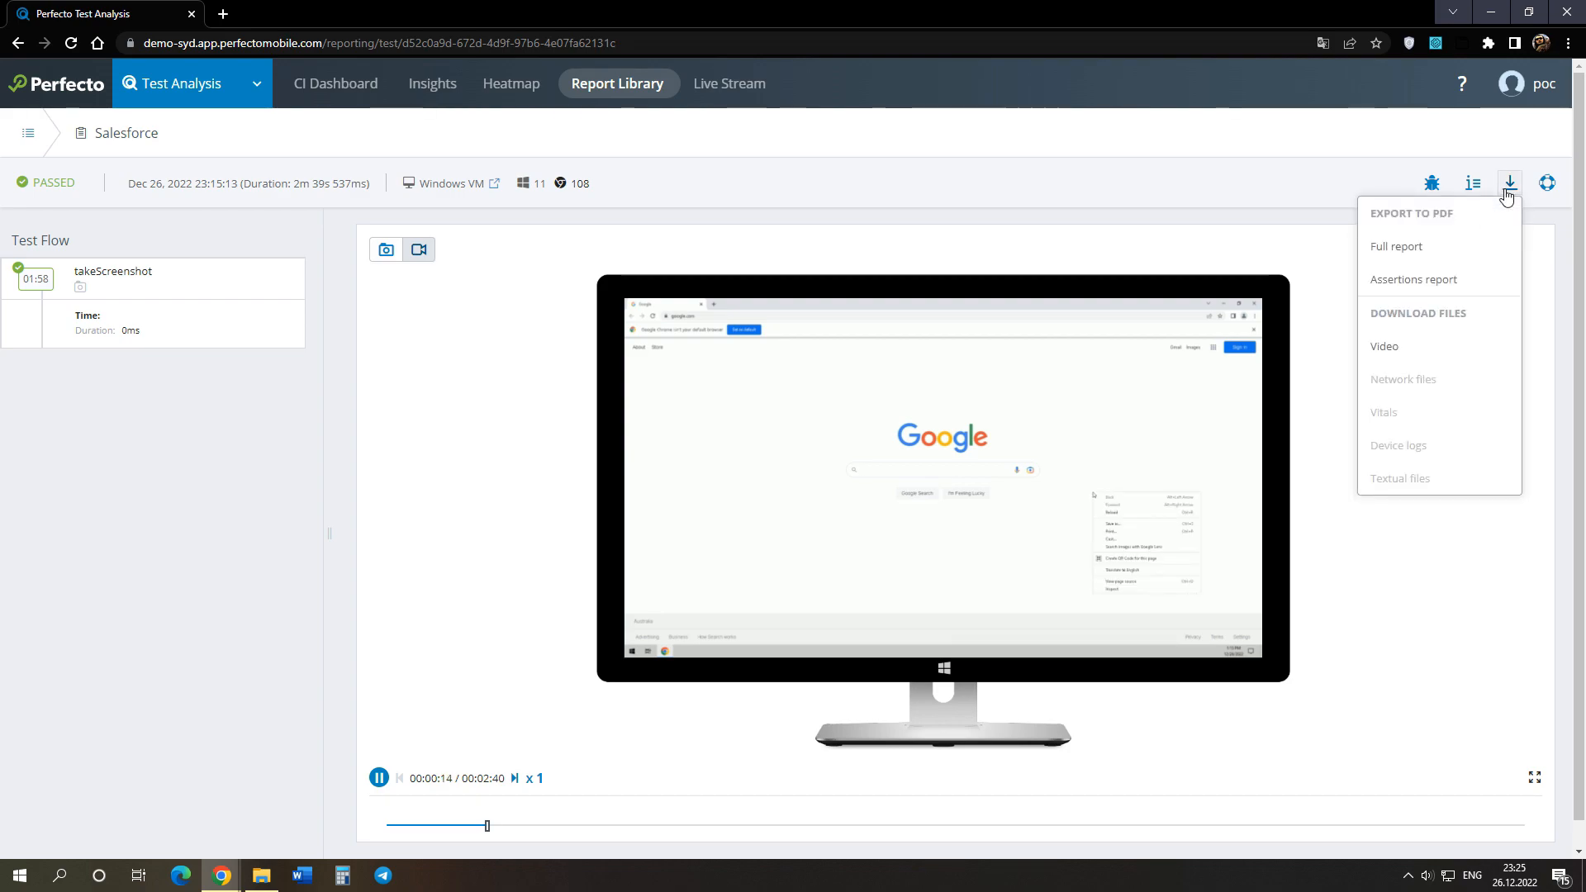
{"action": "left_click", "coordinate": [1535, 228]}
Review the execution information in the Salesforce report's details, and close the details.
{"action": "left_click", "coordinate": [1472, 187]}
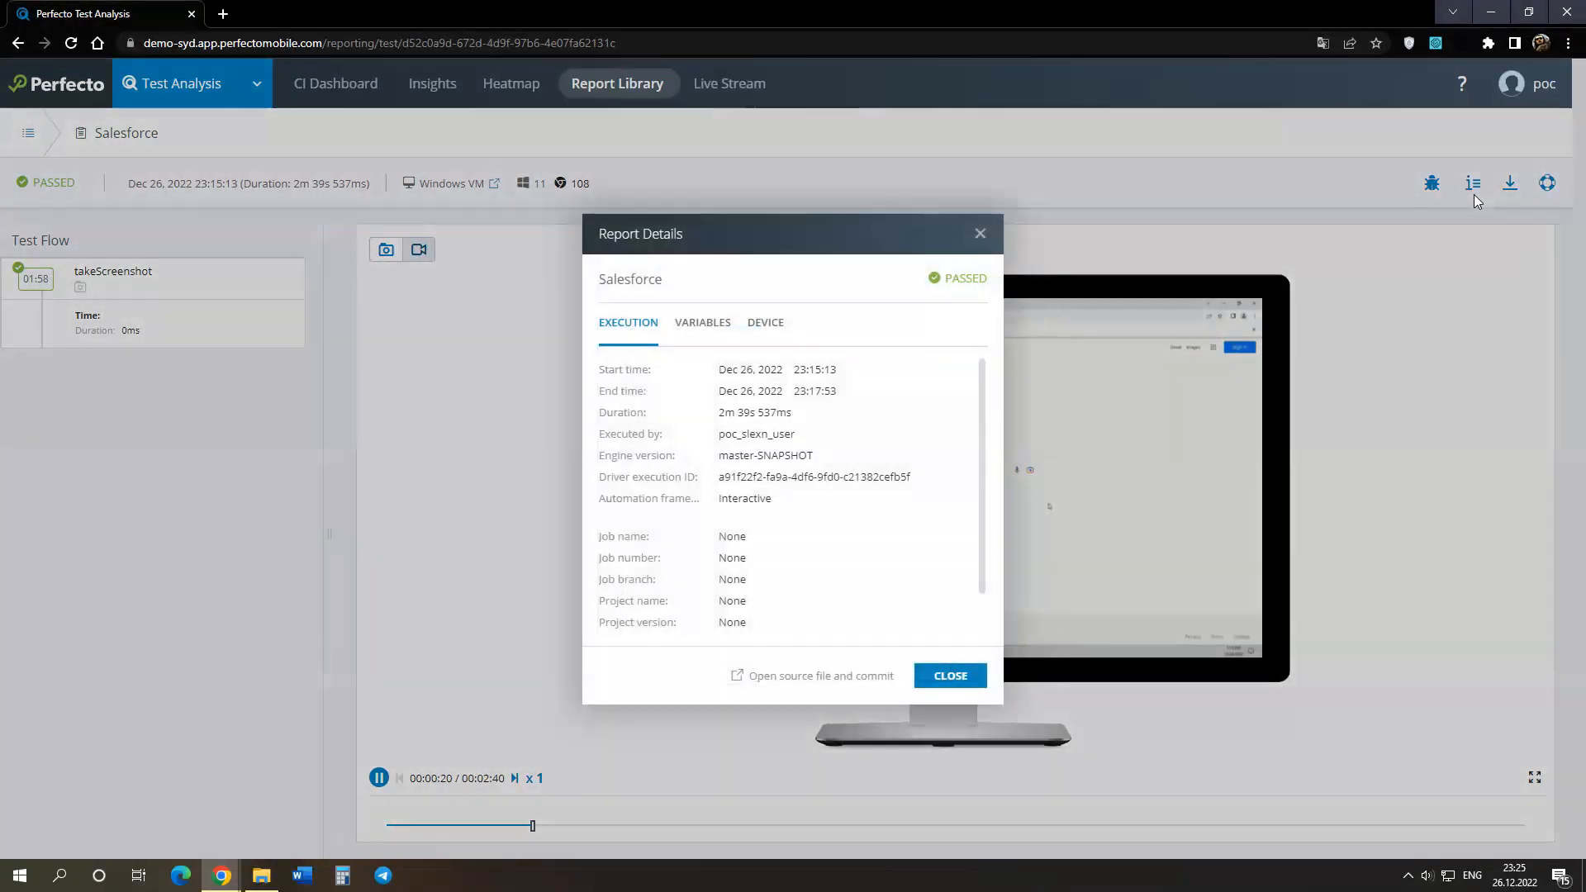
{"action": "scroll", "coordinate": [830, 522], "scroll_direction": "down", "scroll_amount": 2}
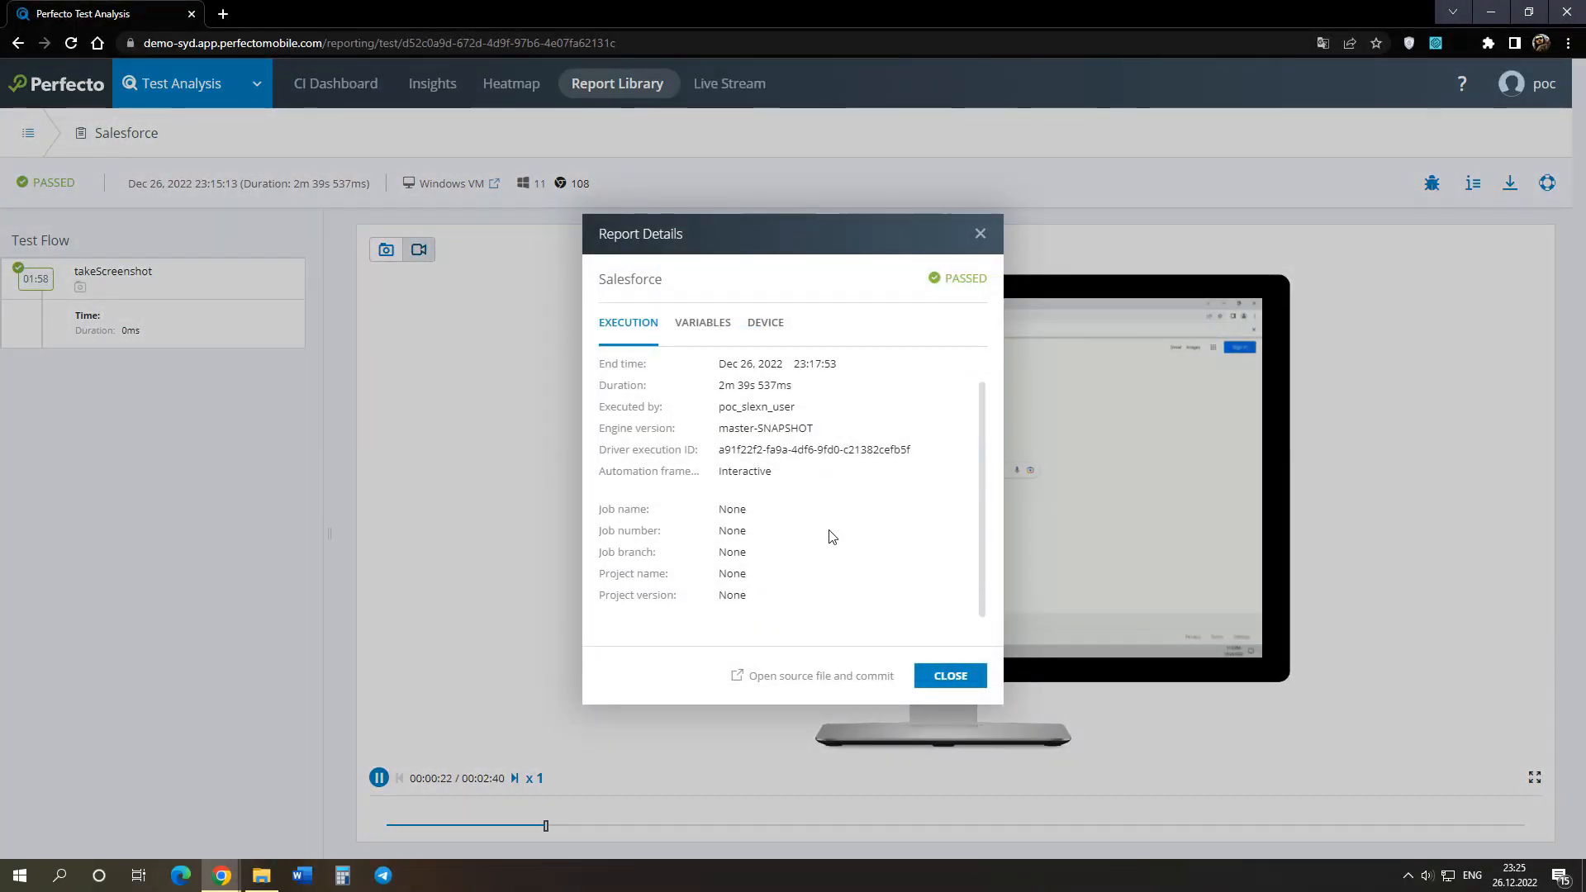
{"action": "scroll", "coordinate": [831, 517], "scroll_direction": "up", "scroll_amount": 1}
{"action": "scroll", "coordinate": [812, 423], "scroll_direction": "up", "scroll_amount": 1}
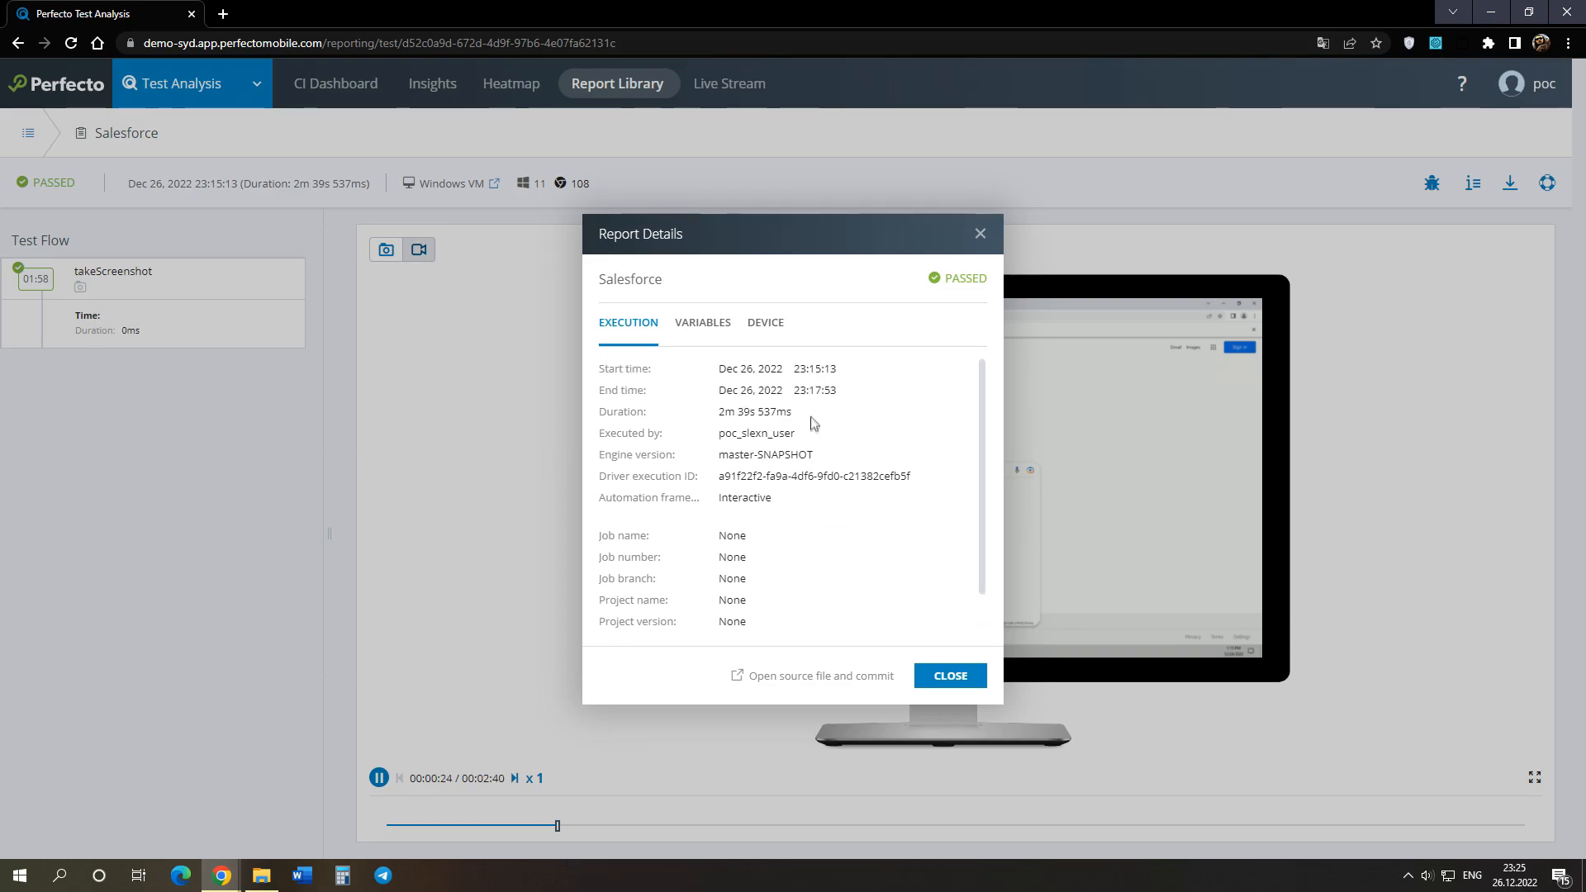
{"action": "left_click", "coordinate": [981, 236]}
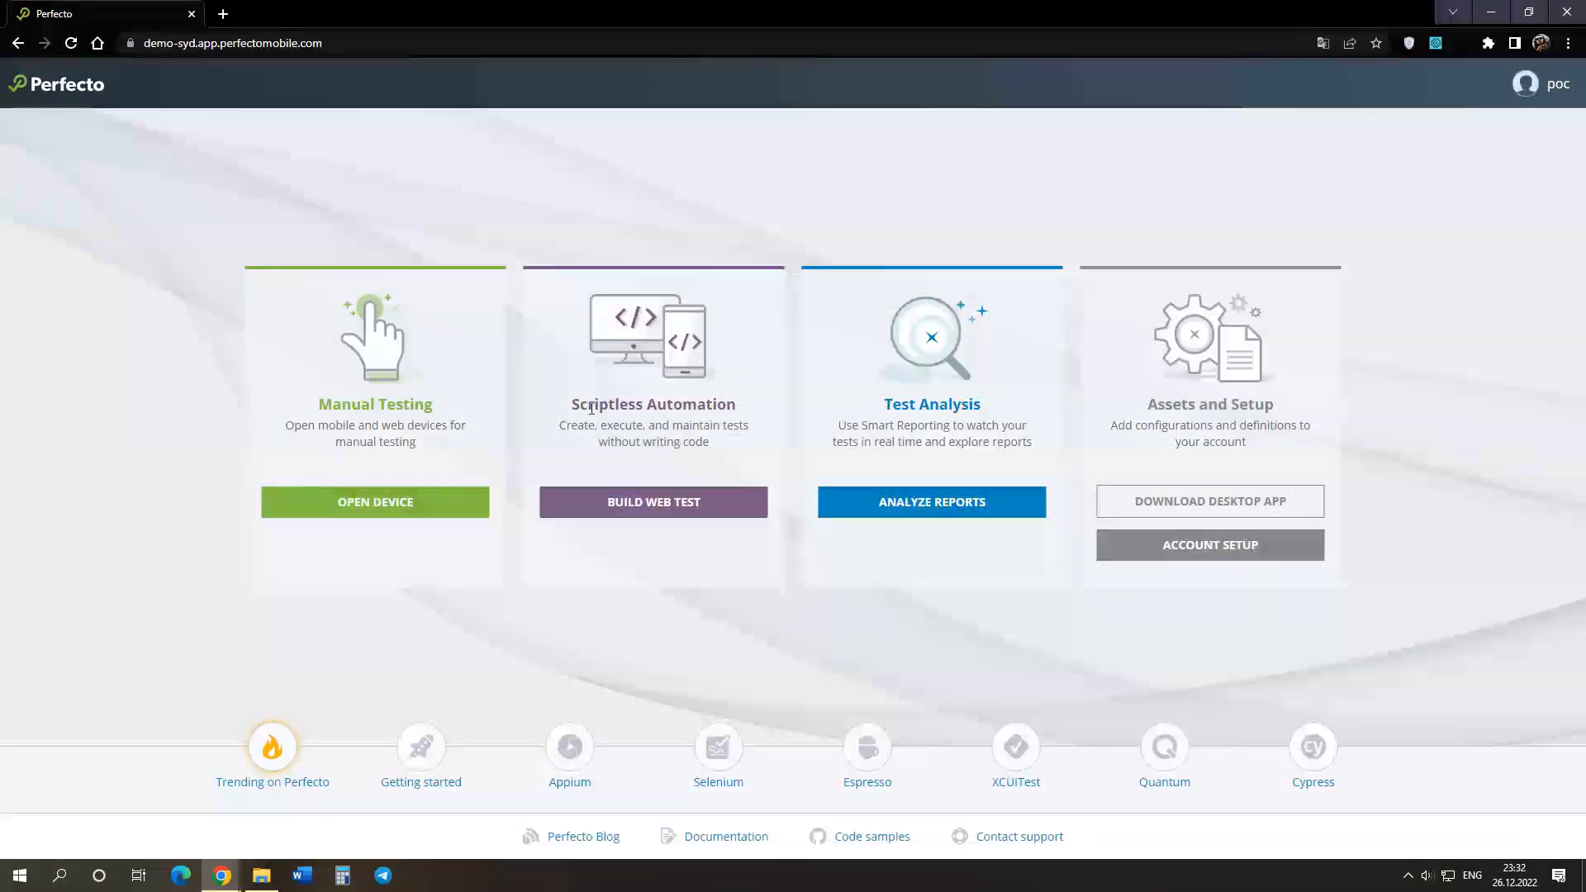
Add a scriptless web project named "Salesforce project" with a test named "Main" and salesforce.com as the URL to test.
{"action": "left_click", "coordinate": [603, 500]}
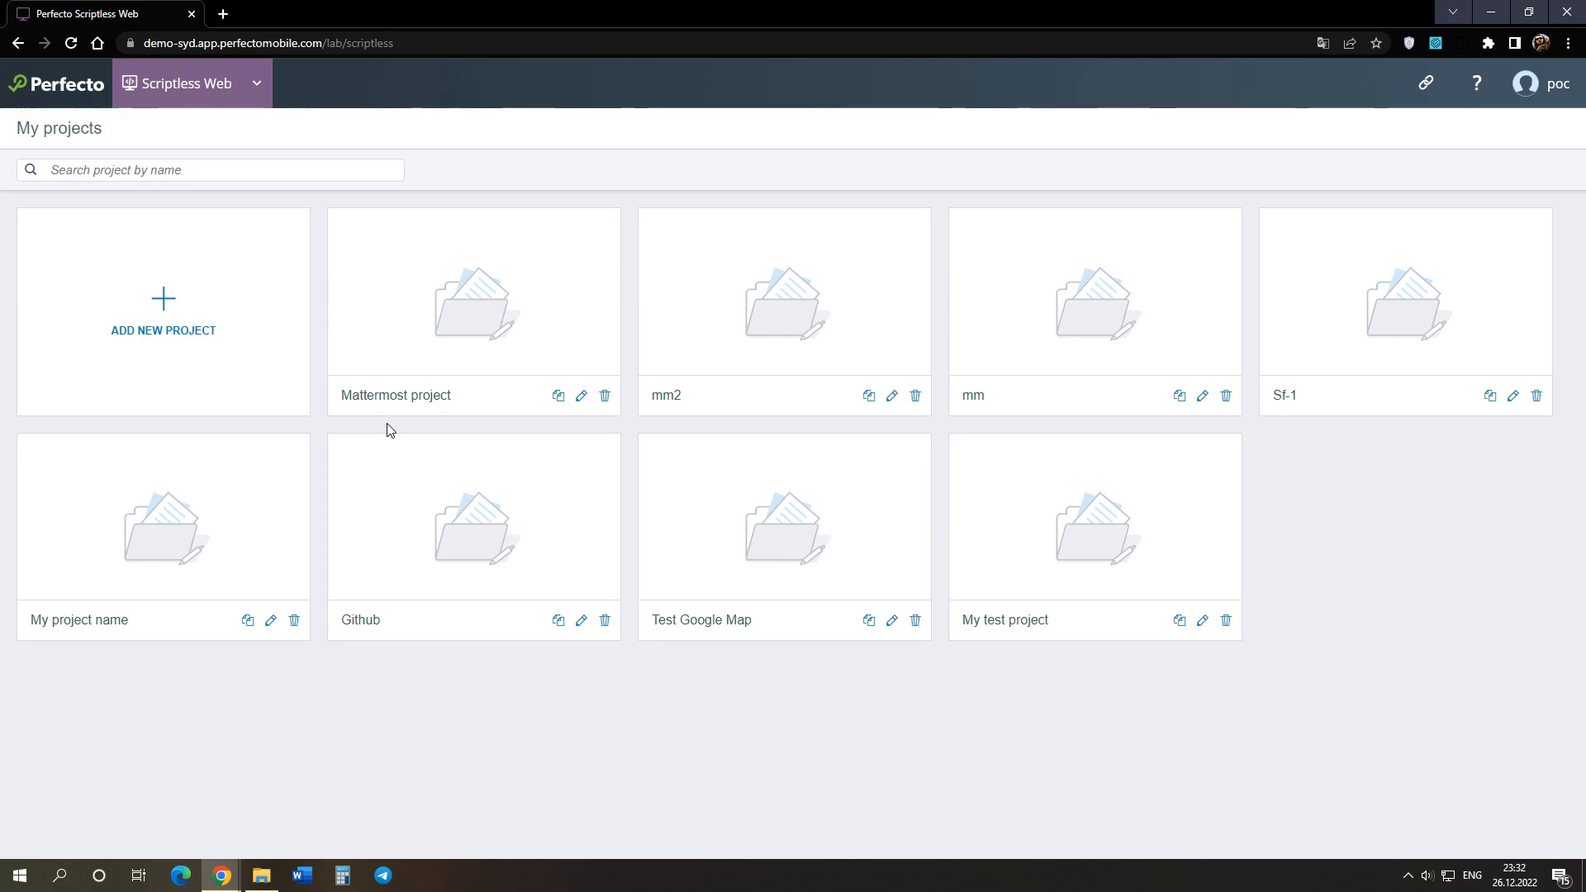
{"action": "left_click", "coordinate": [261, 399]}
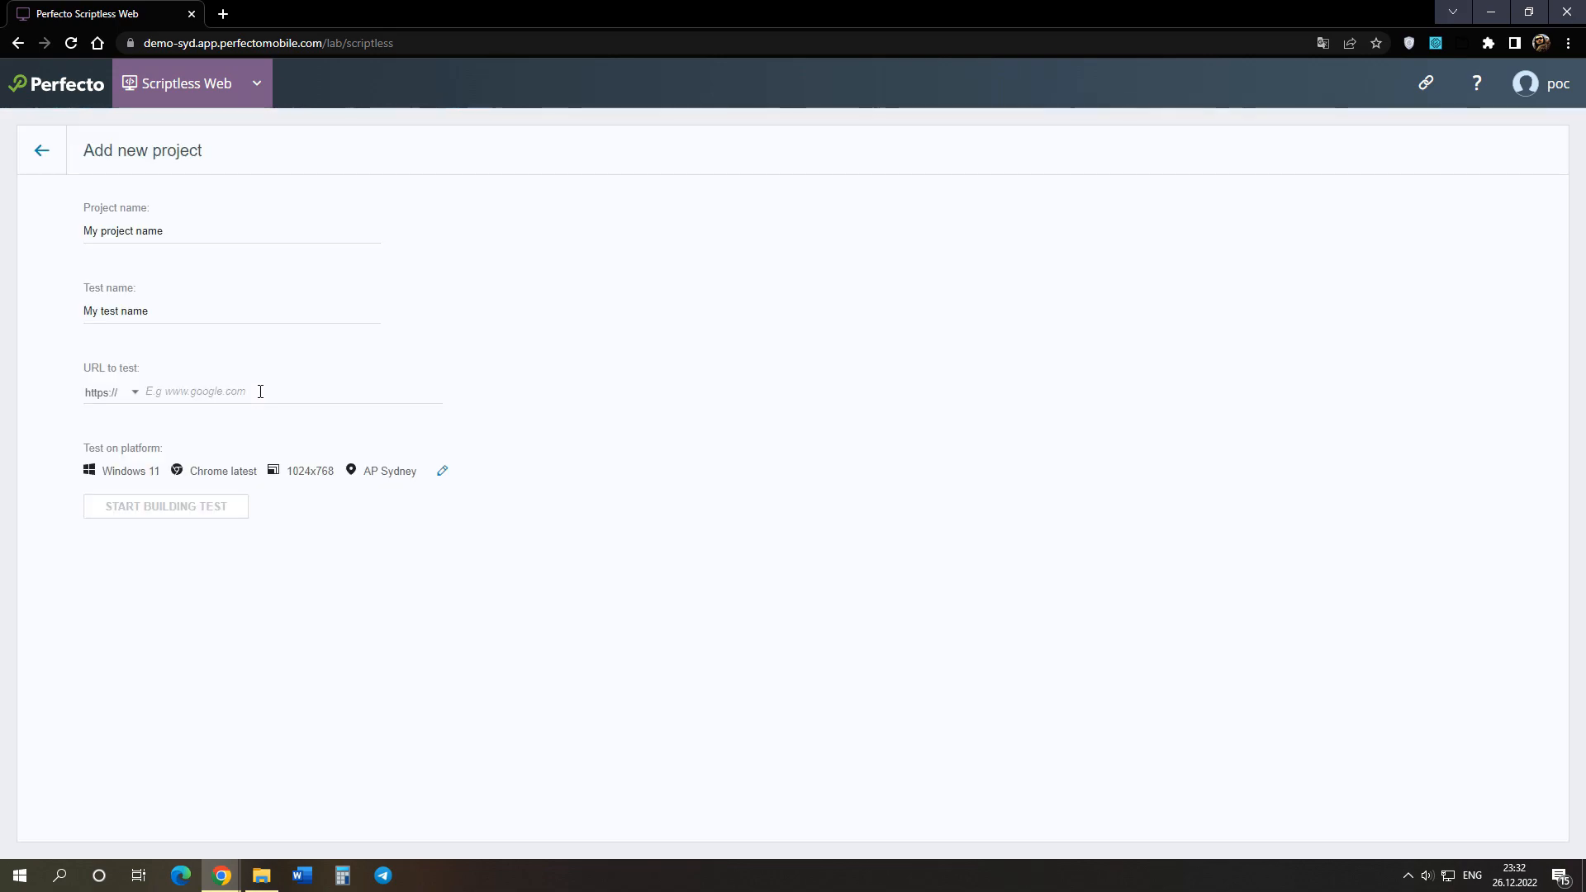
{"action": "left_click_drag", "start_coordinate": [204, 223], "coordinate": [6, 207]}
{"action": "type", "text": "Salesforce project"}
{"action": "left_click_drag", "start_coordinate": [157, 310], "coordinate": [60, 297]}
{"action": "type", "text": "Main"}
{"action": "left_click", "coordinate": [182, 390]}
{"action": "type", "text": "sale"}
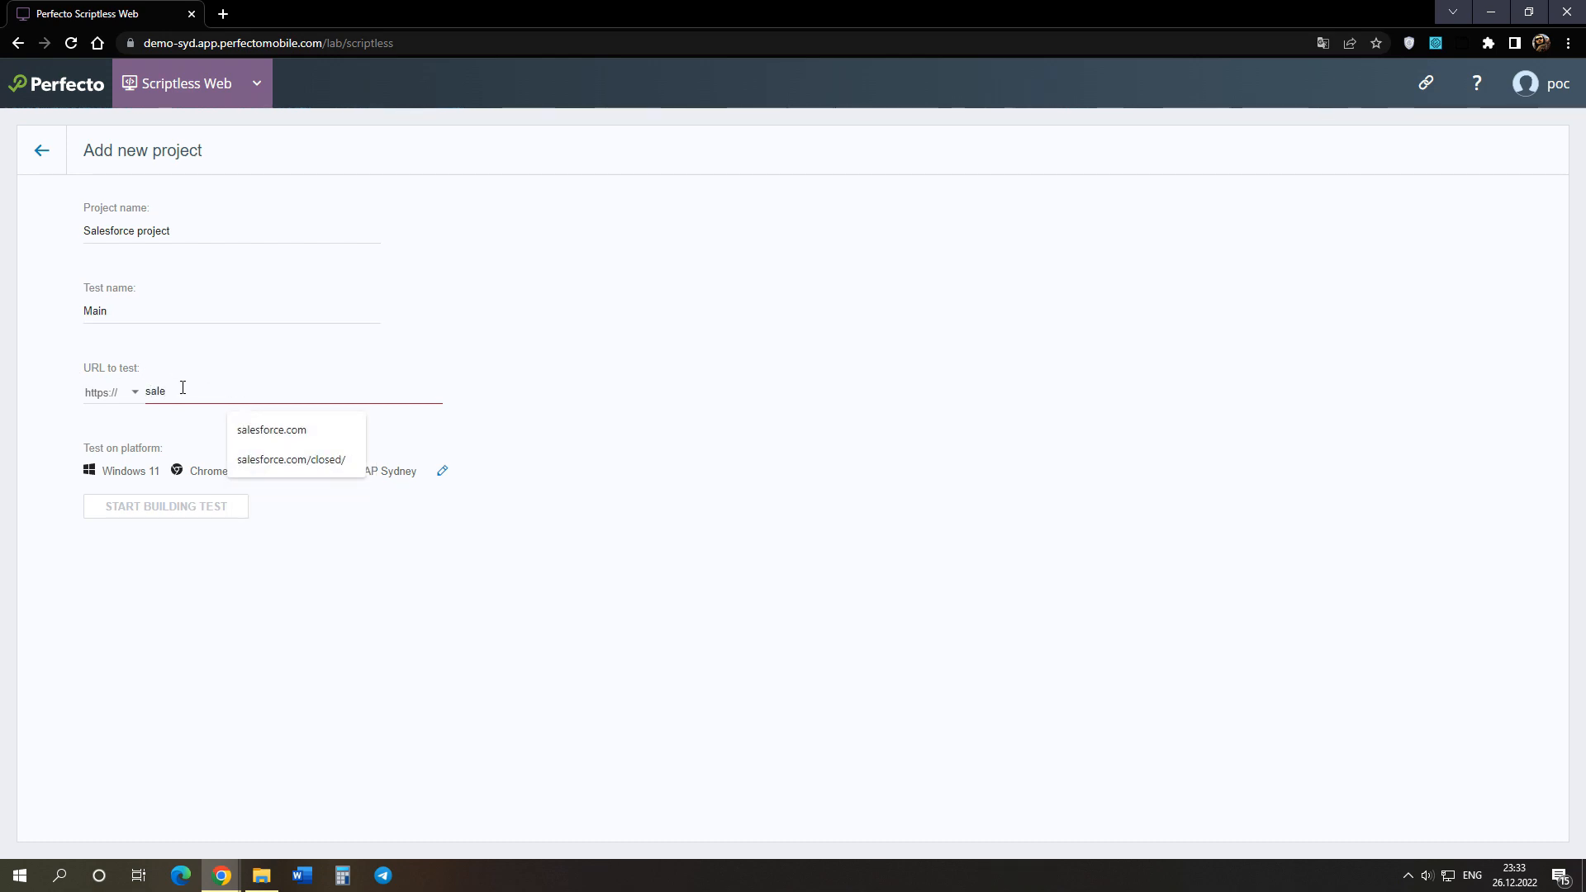
{"action": "left_click", "coordinate": [252, 436]}
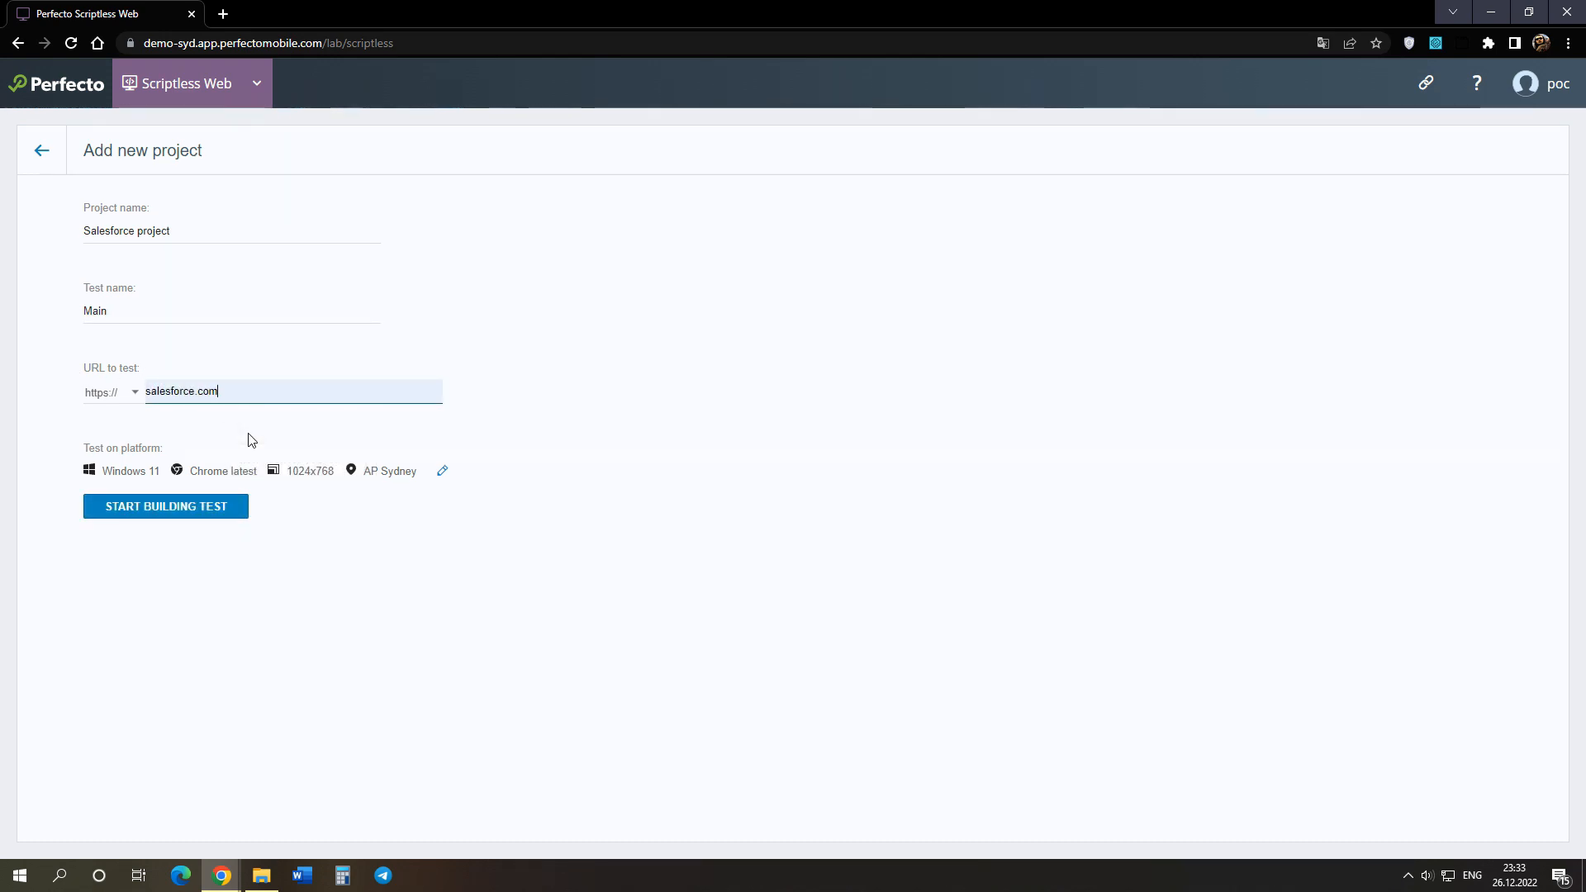
Set the test platform's screen resolution to 1920x1080 and start building the test.
{"action": "left_click", "coordinate": [438, 471]}
{"action": "left_click", "coordinate": [976, 511]}
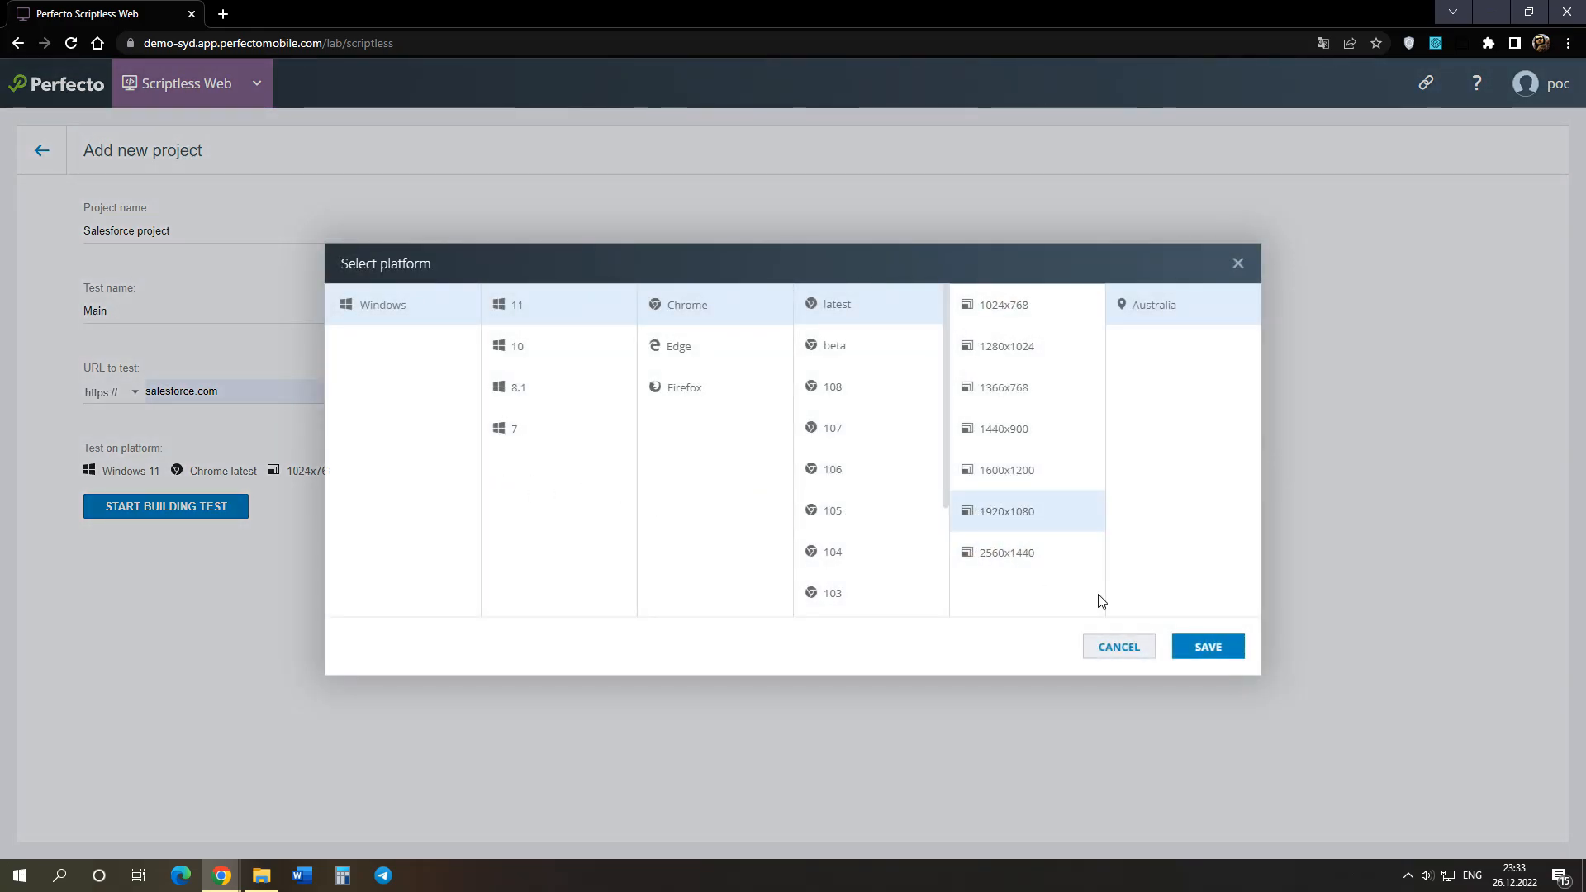
{"action": "left_click", "coordinate": [1201, 652]}
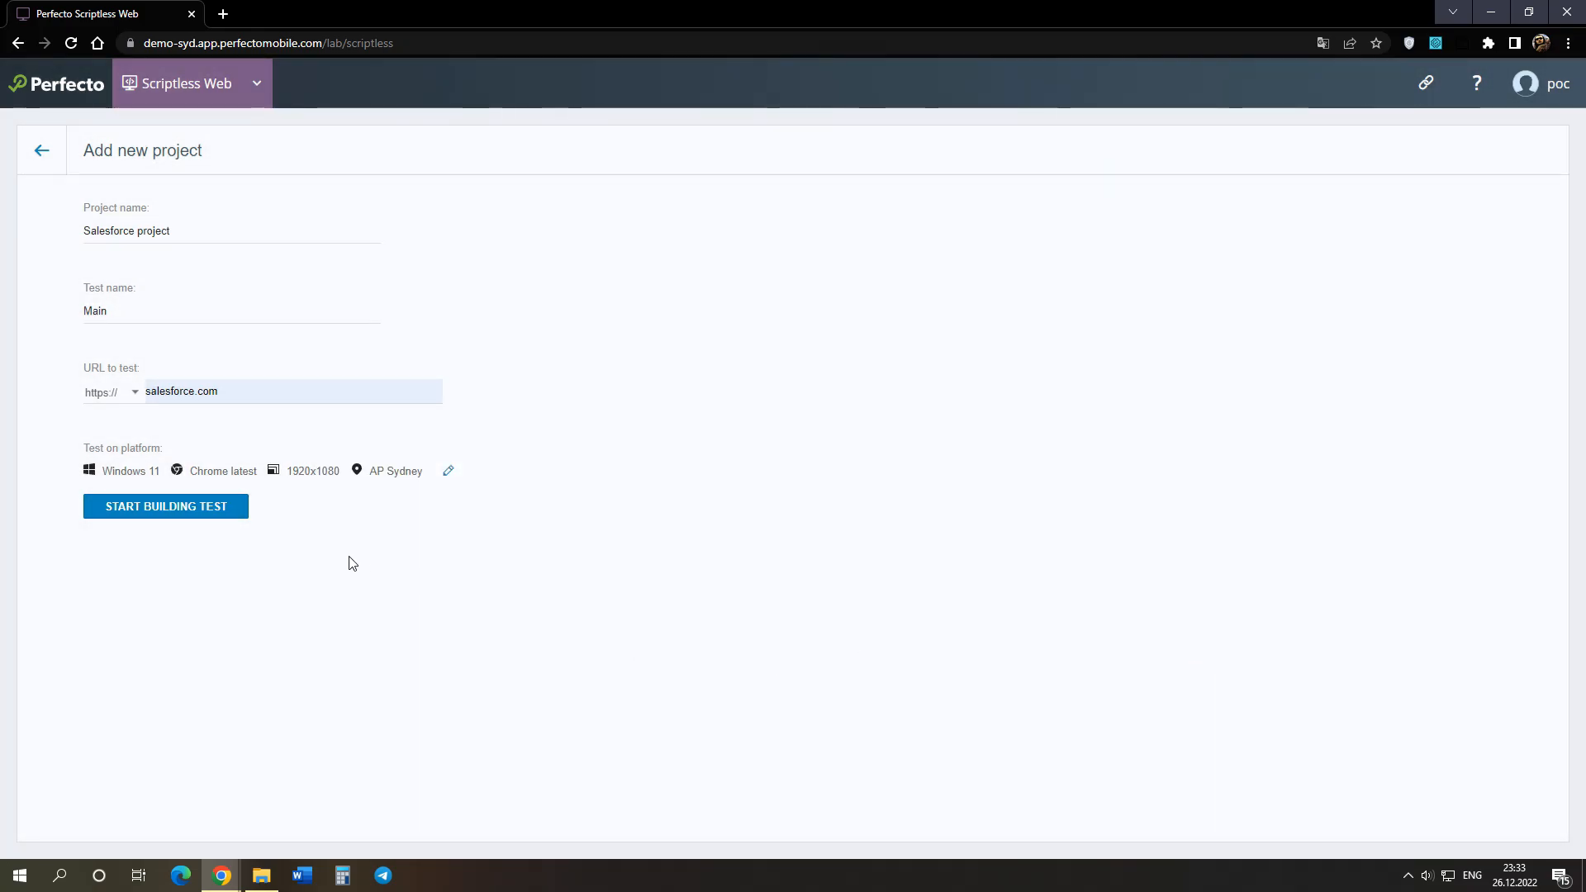
{"action": "left_click", "coordinate": [219, 514]}
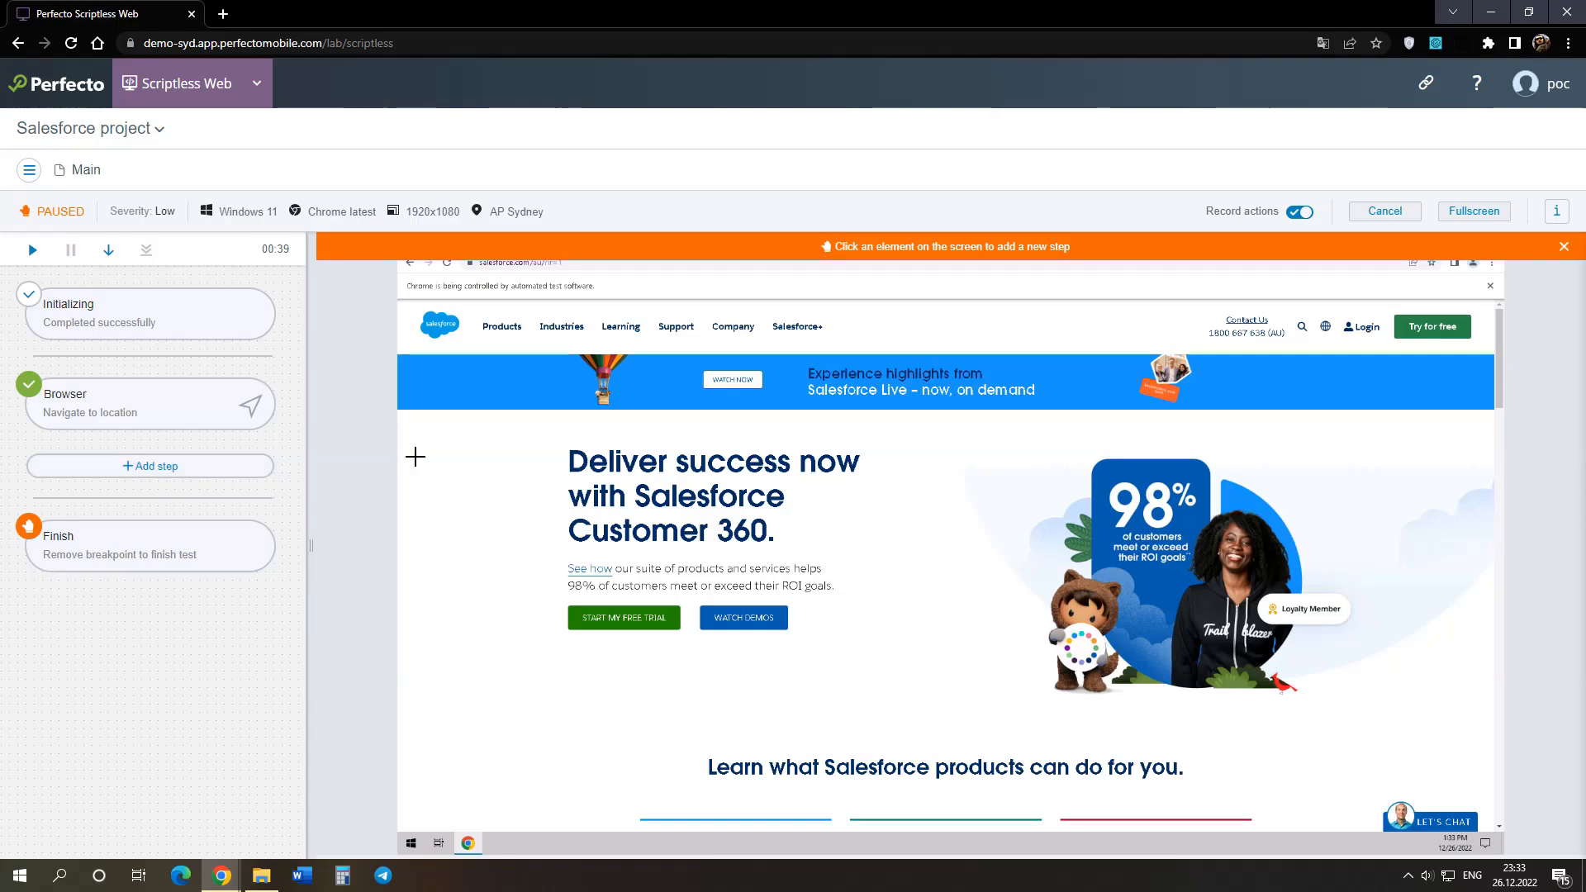
Record a click on the site's "Try for free" link and the entry of a first name in the sign-up form.
{"action": "left_click", "coordinate": [1426, 335]}
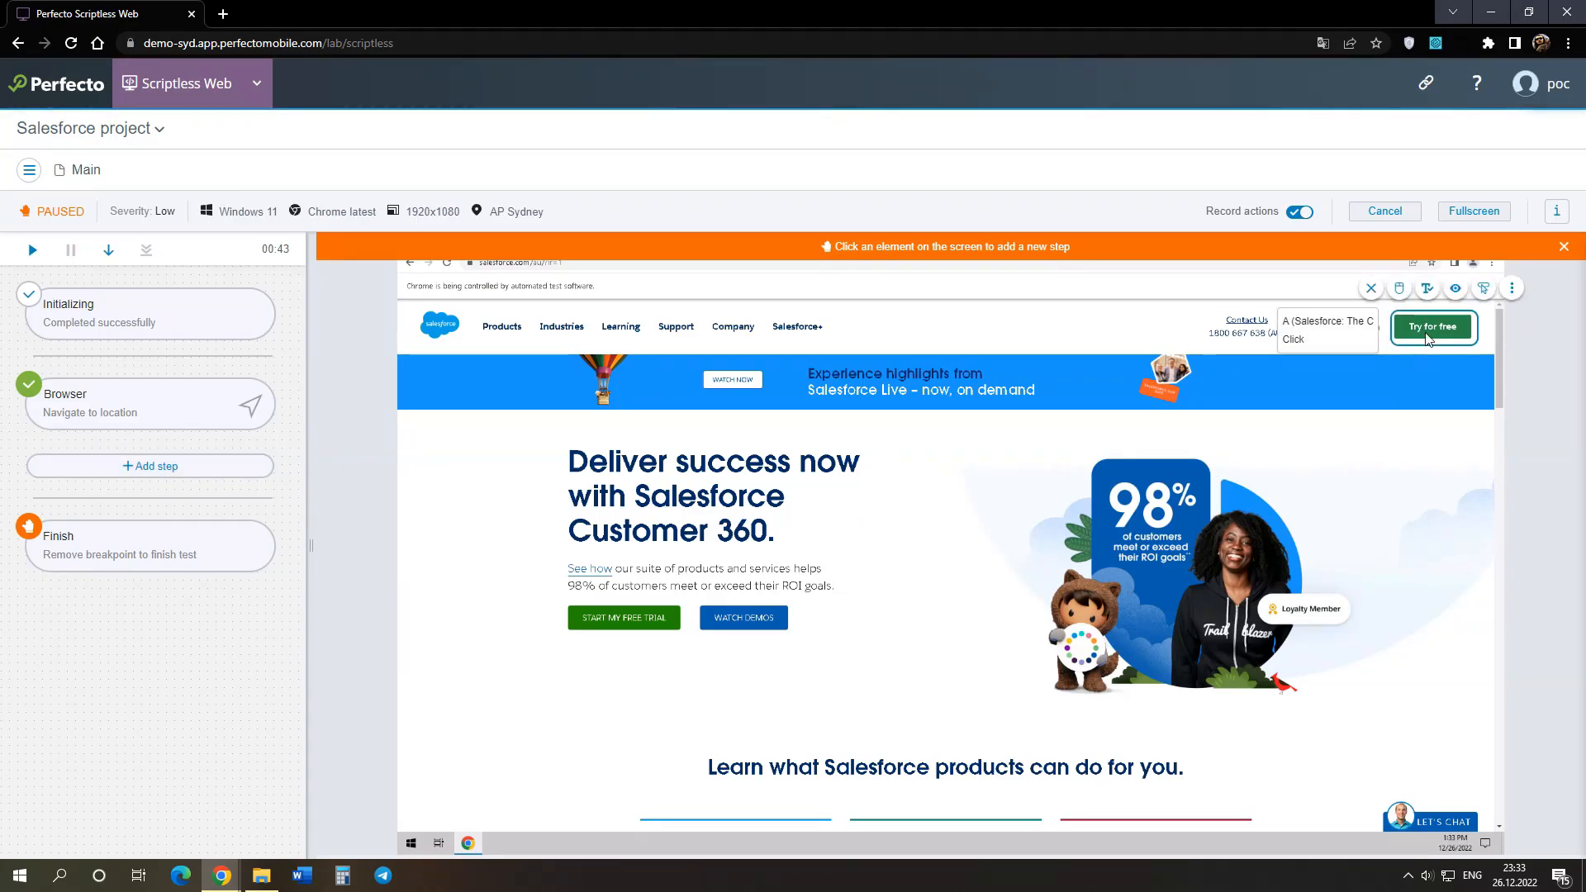
{"action": "left_click", "coordinate": [1398, 299]}
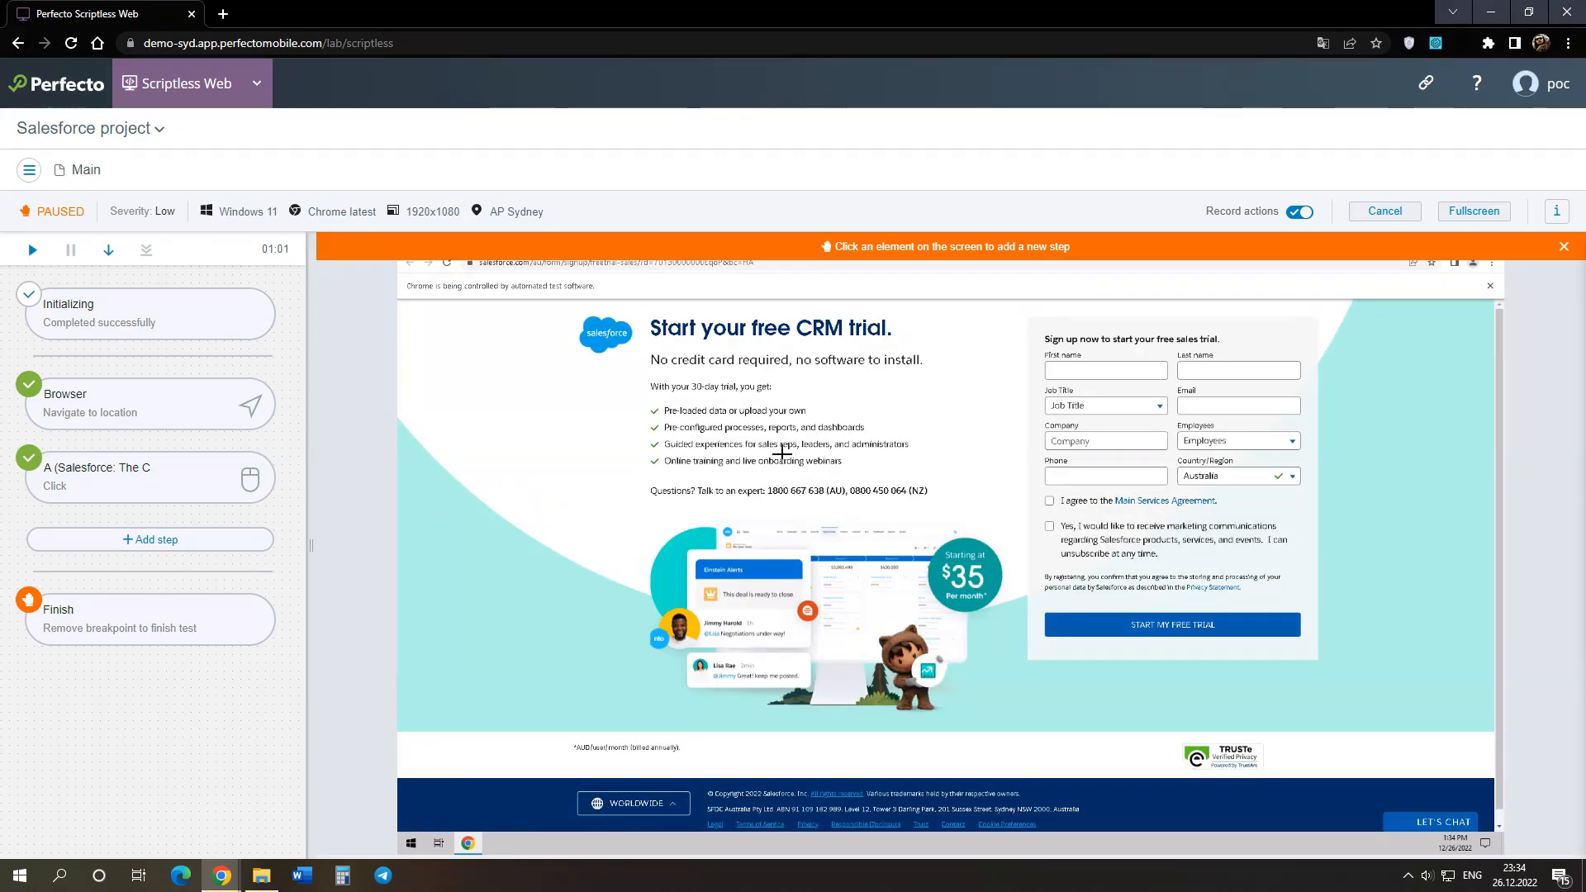
{"action": "left_click", "coordinate": [1068, 371]}
{"action": "type", "text": "test"}
{"action": "key", "text": "Return"}
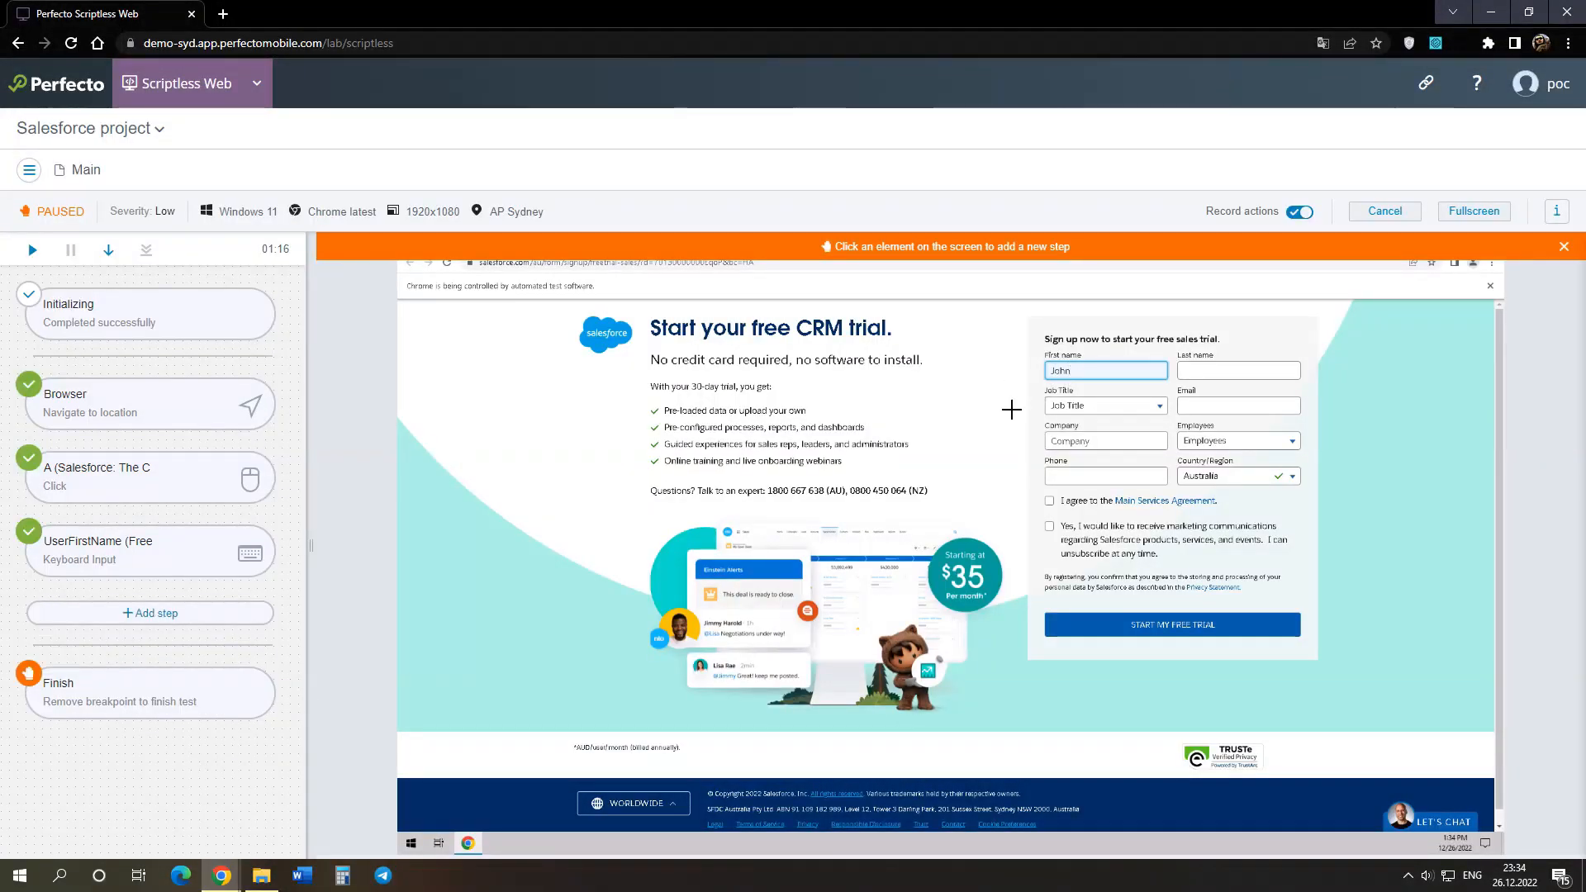
Record a step that selects Finland as the Country/Region in the sign-up form.
{"action": "left_click", "coordinate": [1282, 477]}
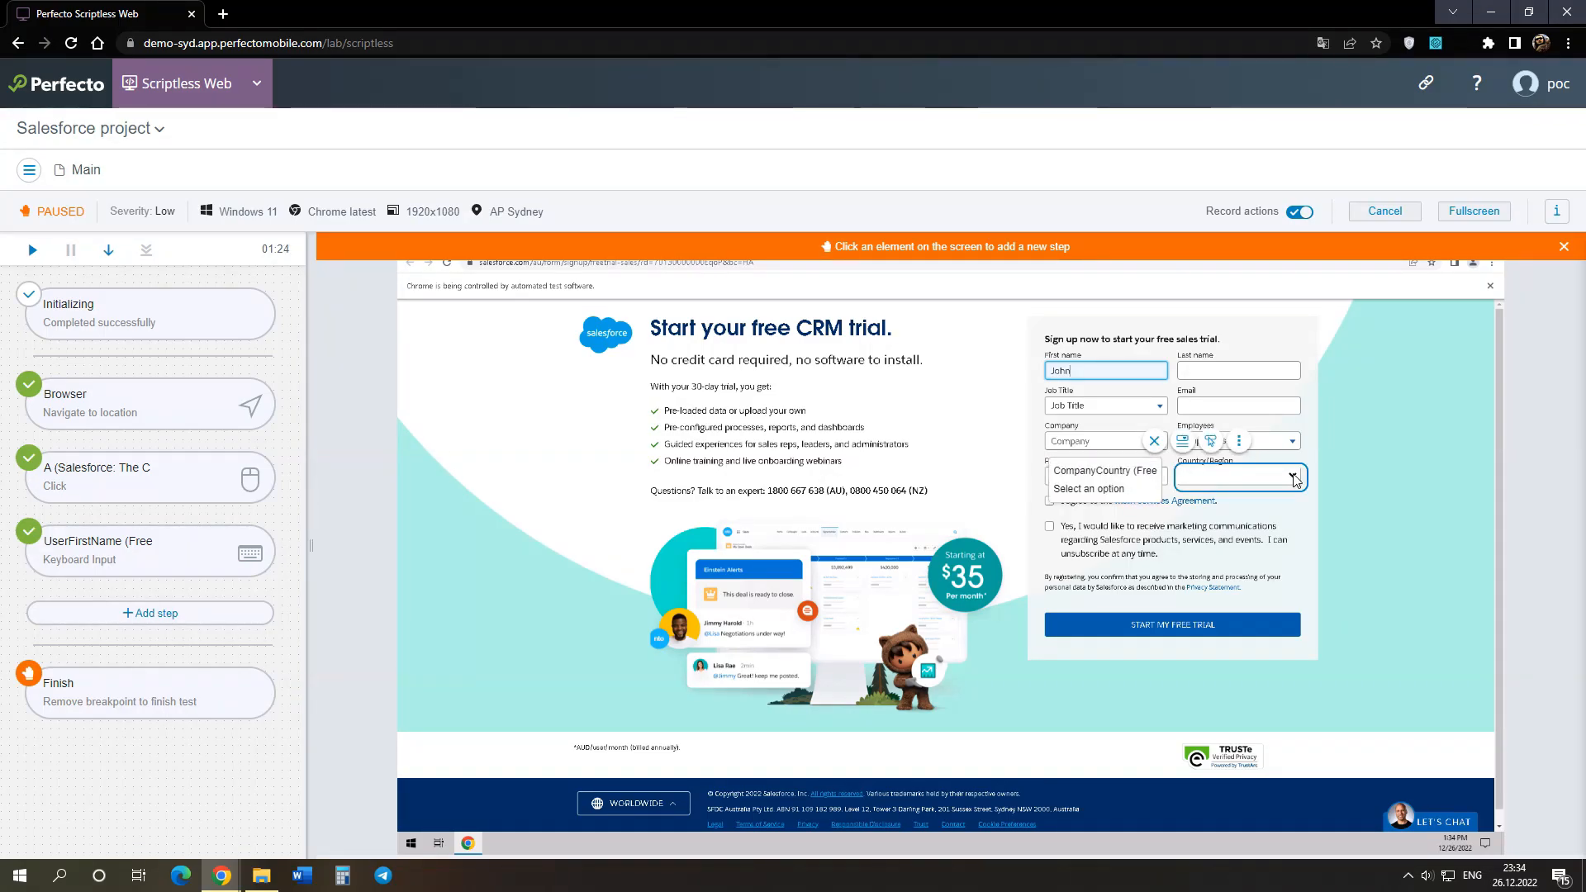
{"action": "left_click", "coordinate": [1294, 479]}
{"action": "scroll", "coordinate": [1267, 652], "scroll_direction": "down", "scroll_amount": 5}
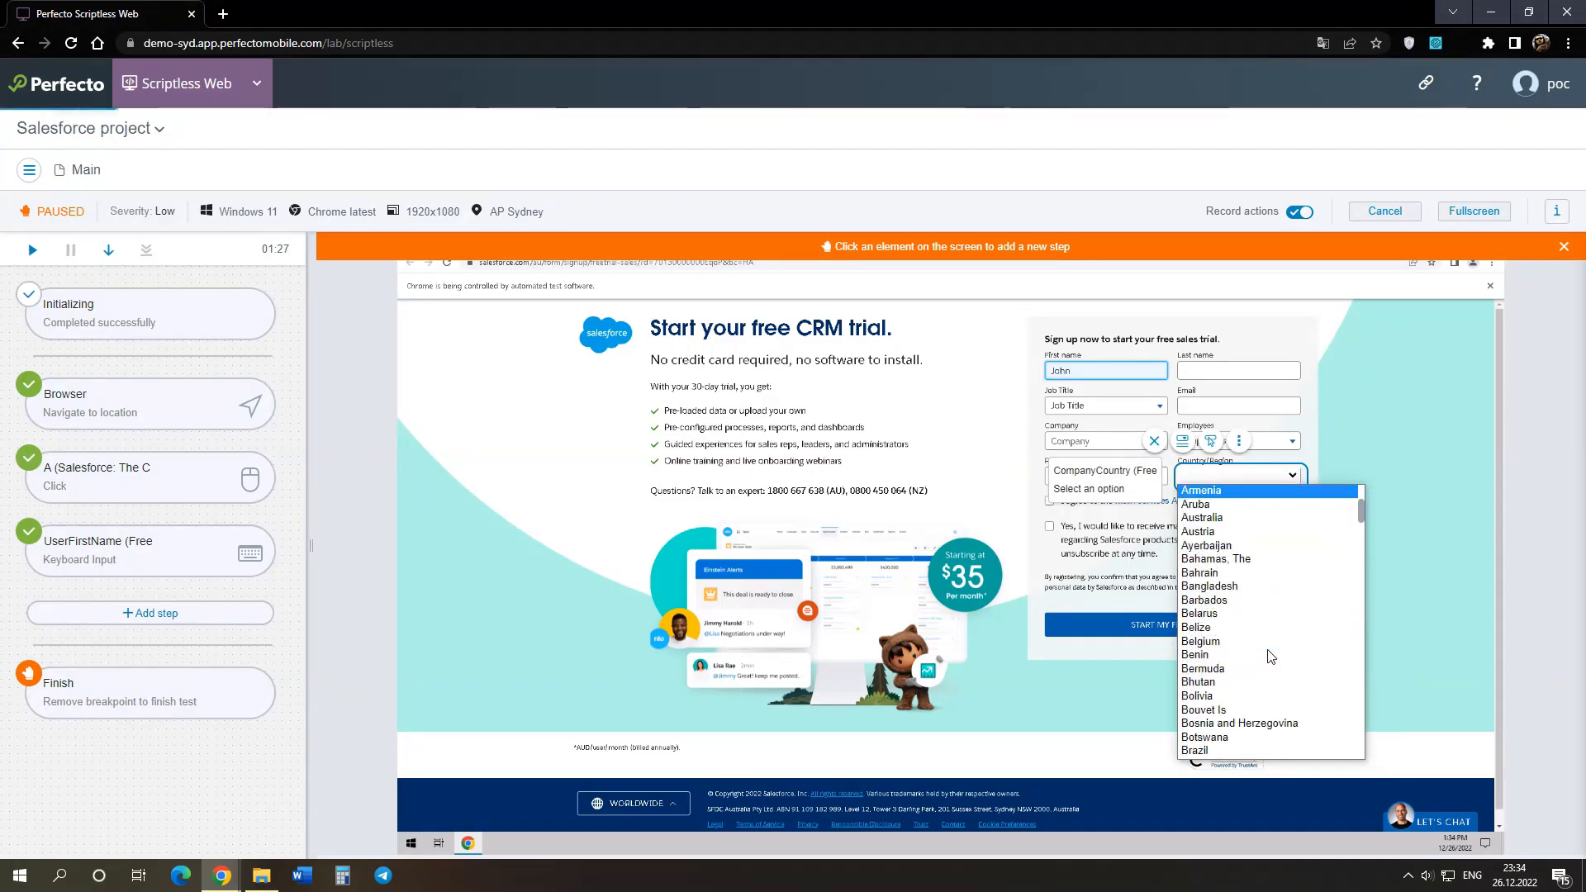
{"action": "scroll", "coordinate": [1263, 661], "scroll_direction": "down", "scroll_amount": 3}
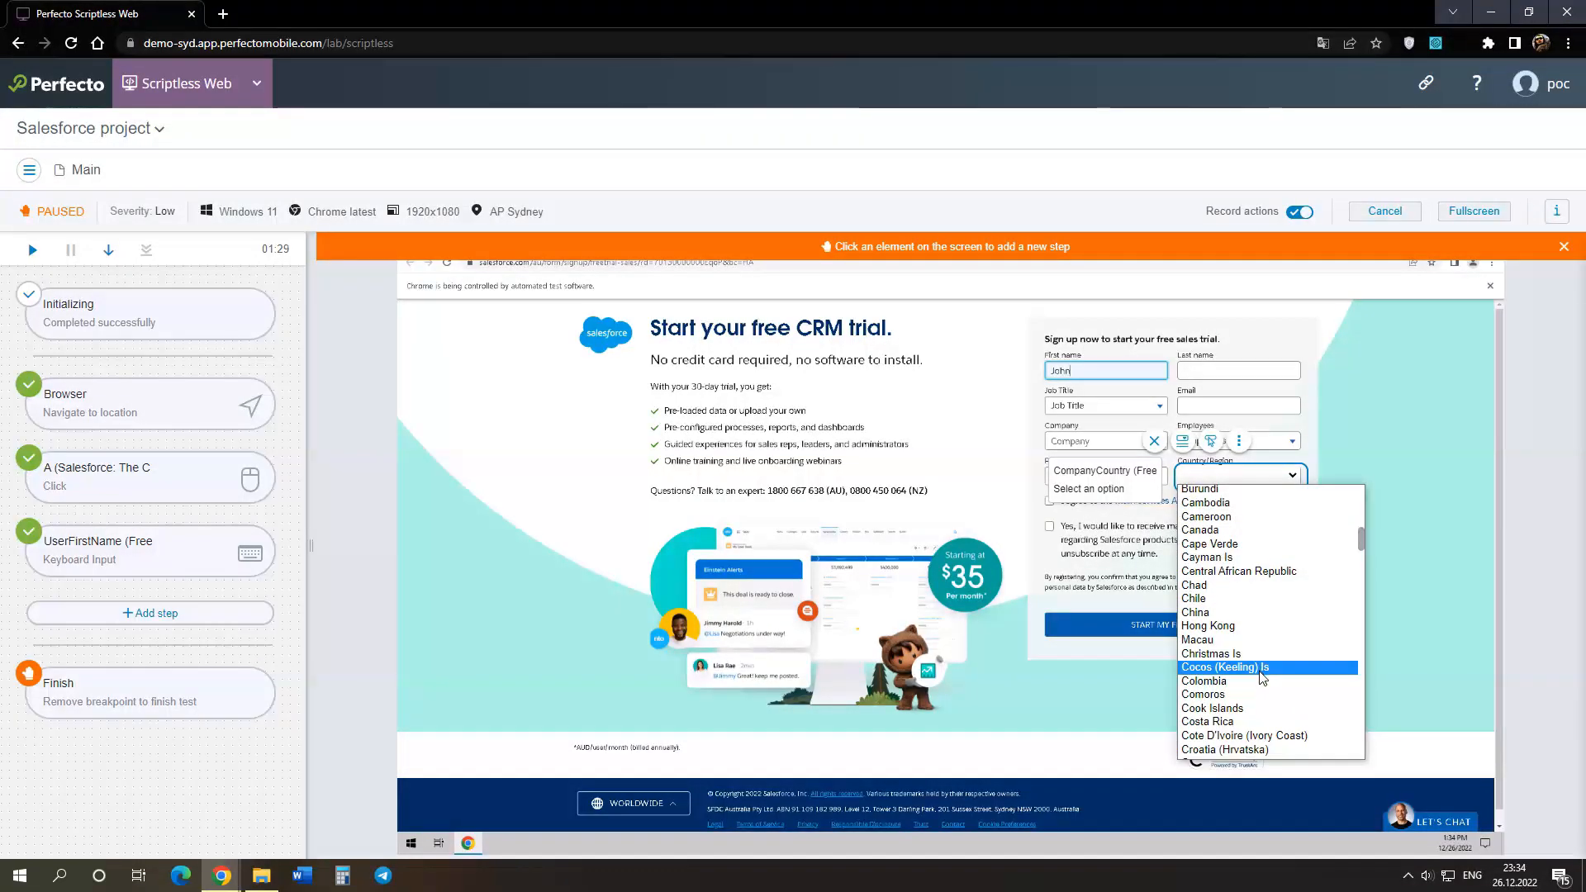
{"action": "scroll", "coordinate": [1262, 673], "scroll_direction": "down", "scroll_amount": 3}
{"action": "scroll", "coordinate": [1261, 680], "scroll_direction": "down", "scroll_amount": 4}
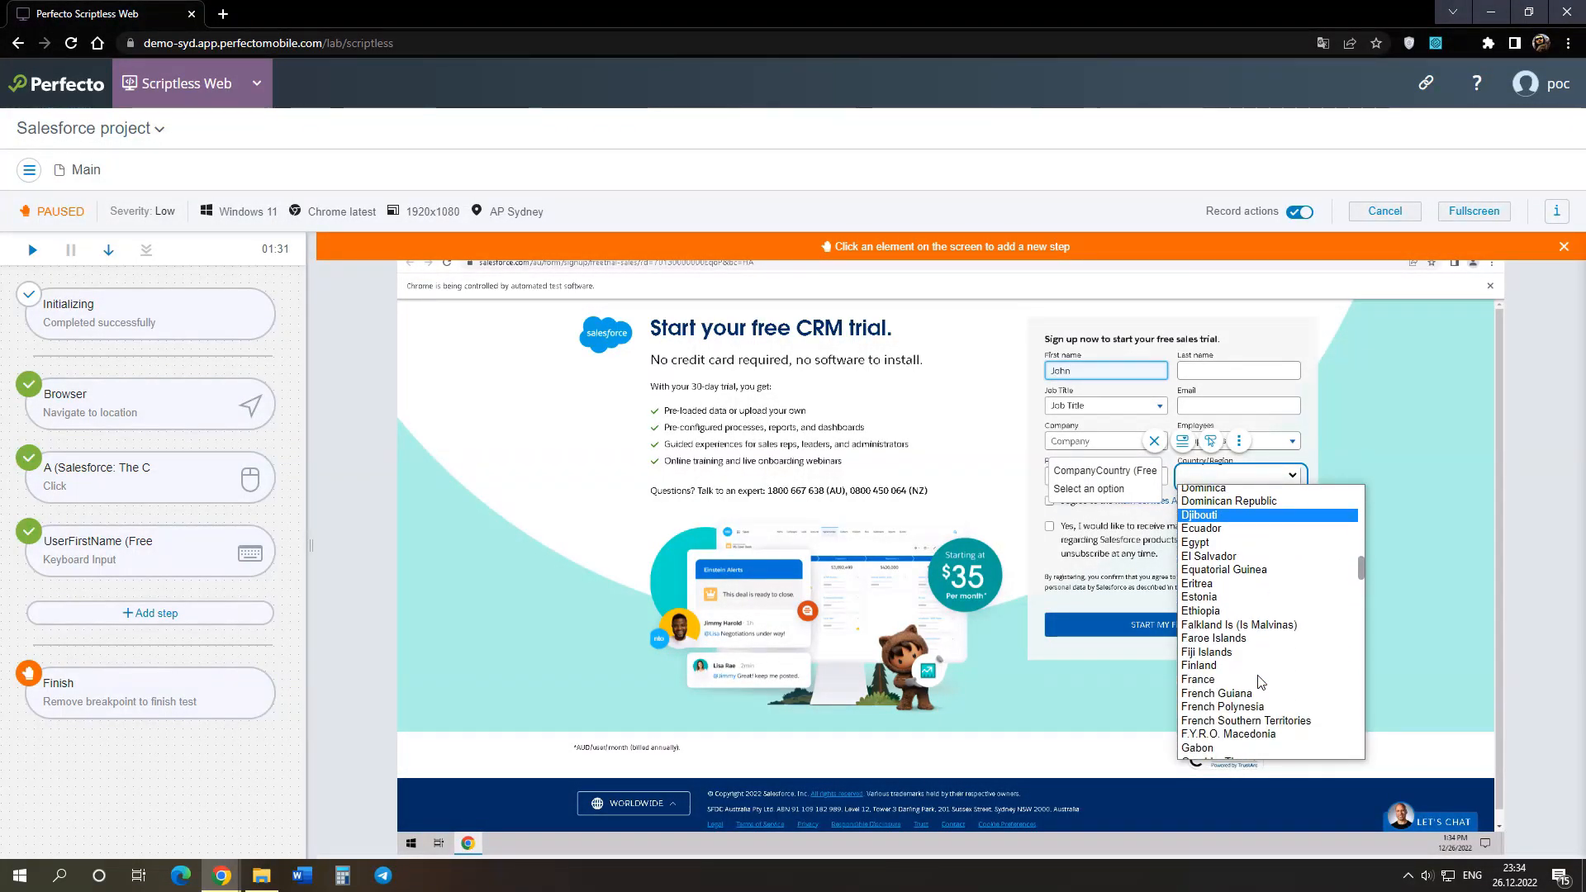
{"action": "left_click", "coordinate": [1245, 665]}
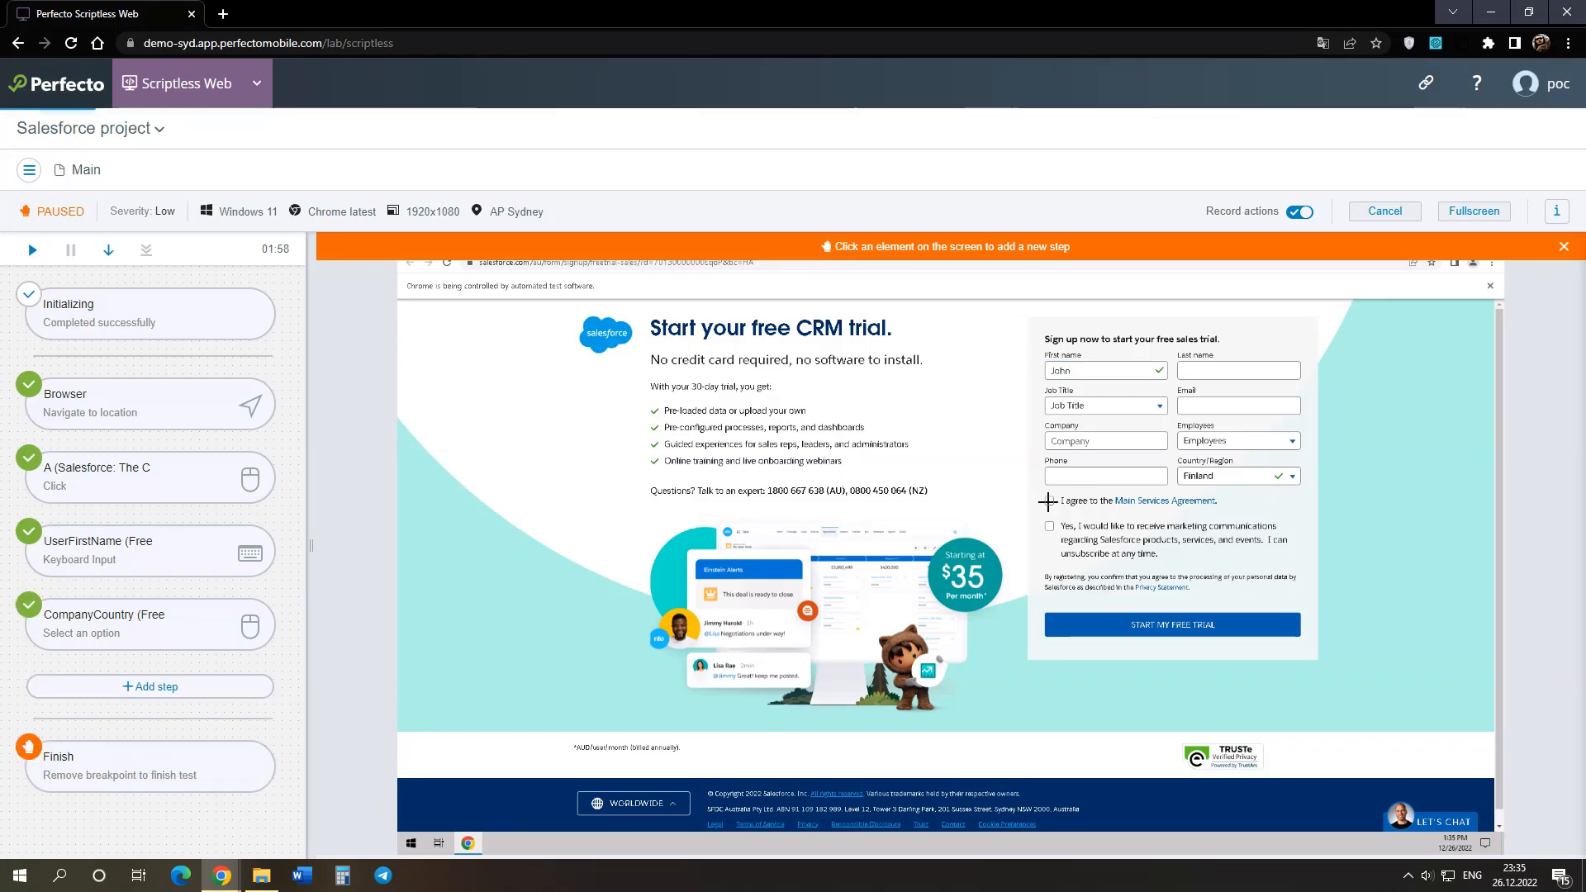
Record ticking the Main Services Agreement checkbox, and remove the breakpoint on Finish to complete the test.
{"action": "left_click", "coordinate": [1048, 502]}
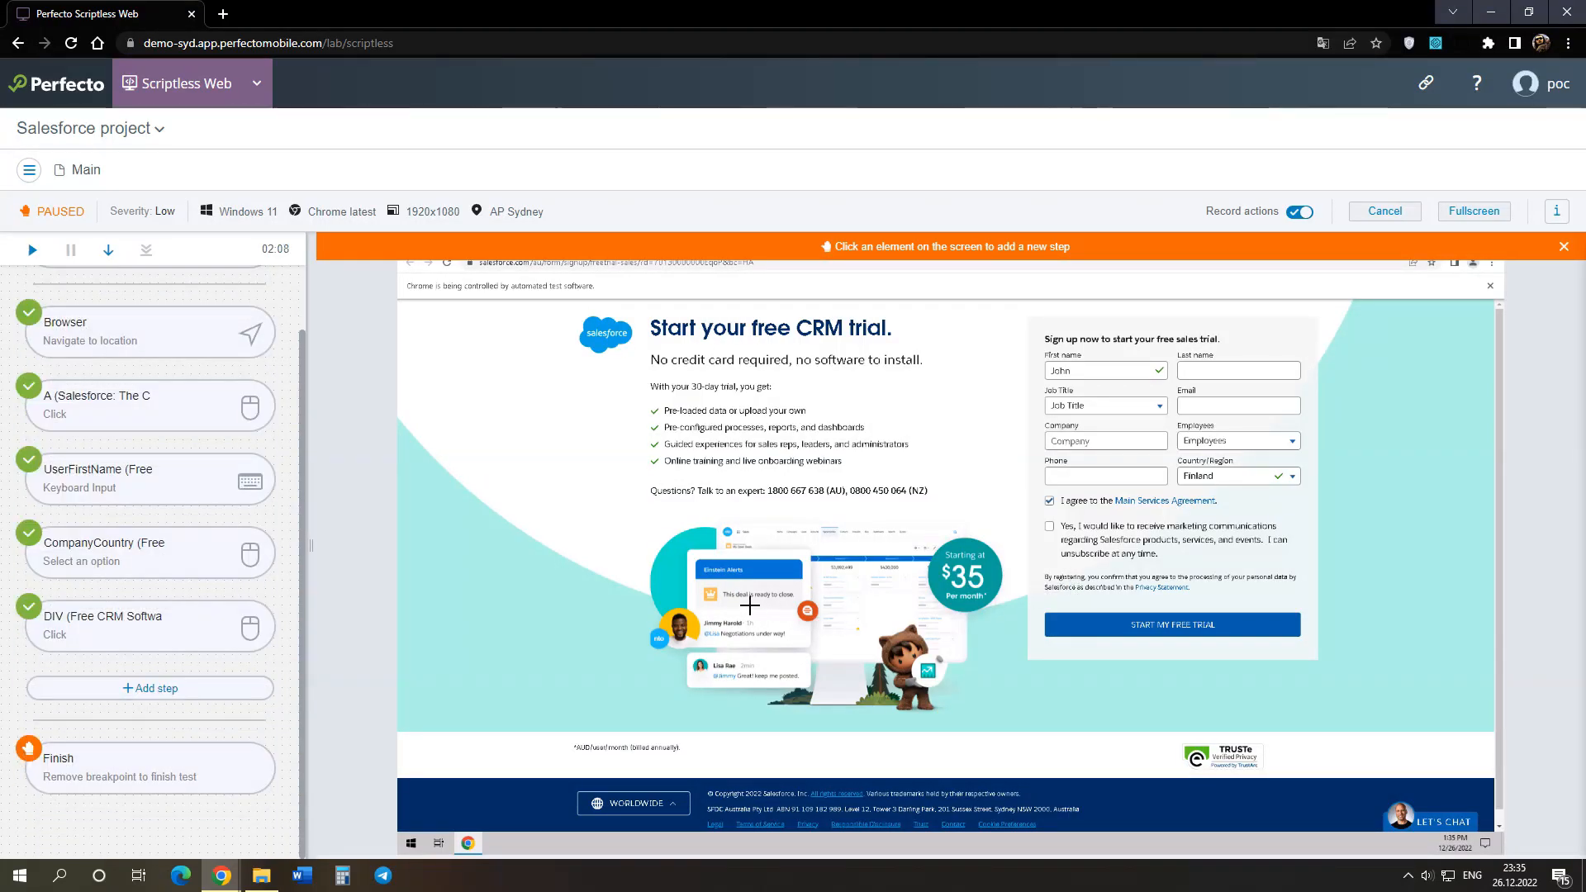
{"action": "left_click", "coordinate": [23, 752]}
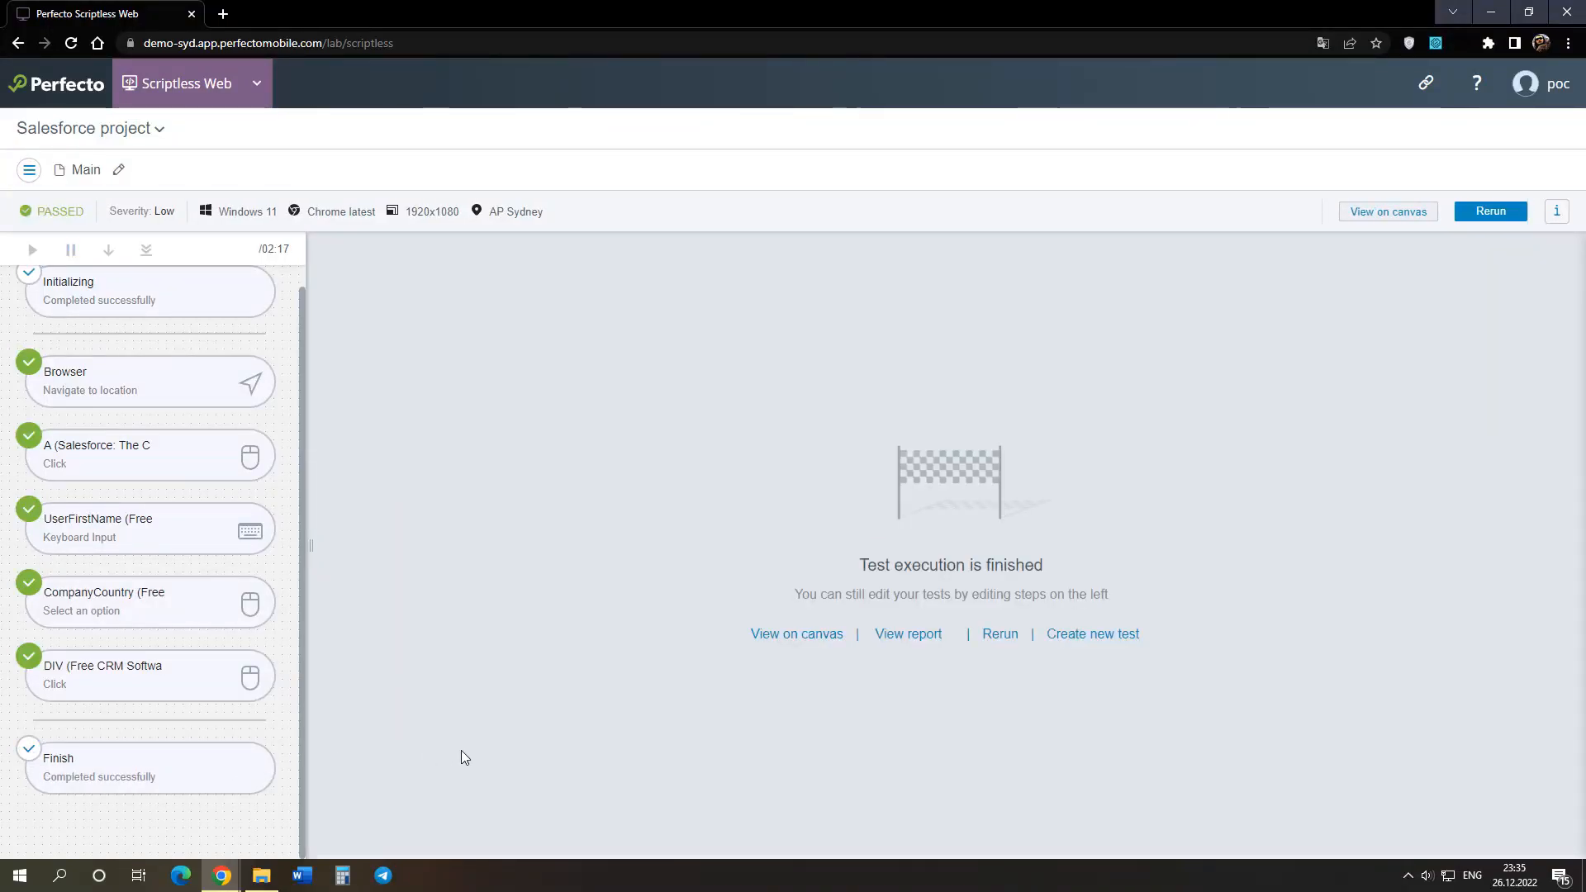
Rerun the finished Salesforce sign-up test and open its flow on the canvas.
{"action": "left_click", "coordinate": [1000, 634]}
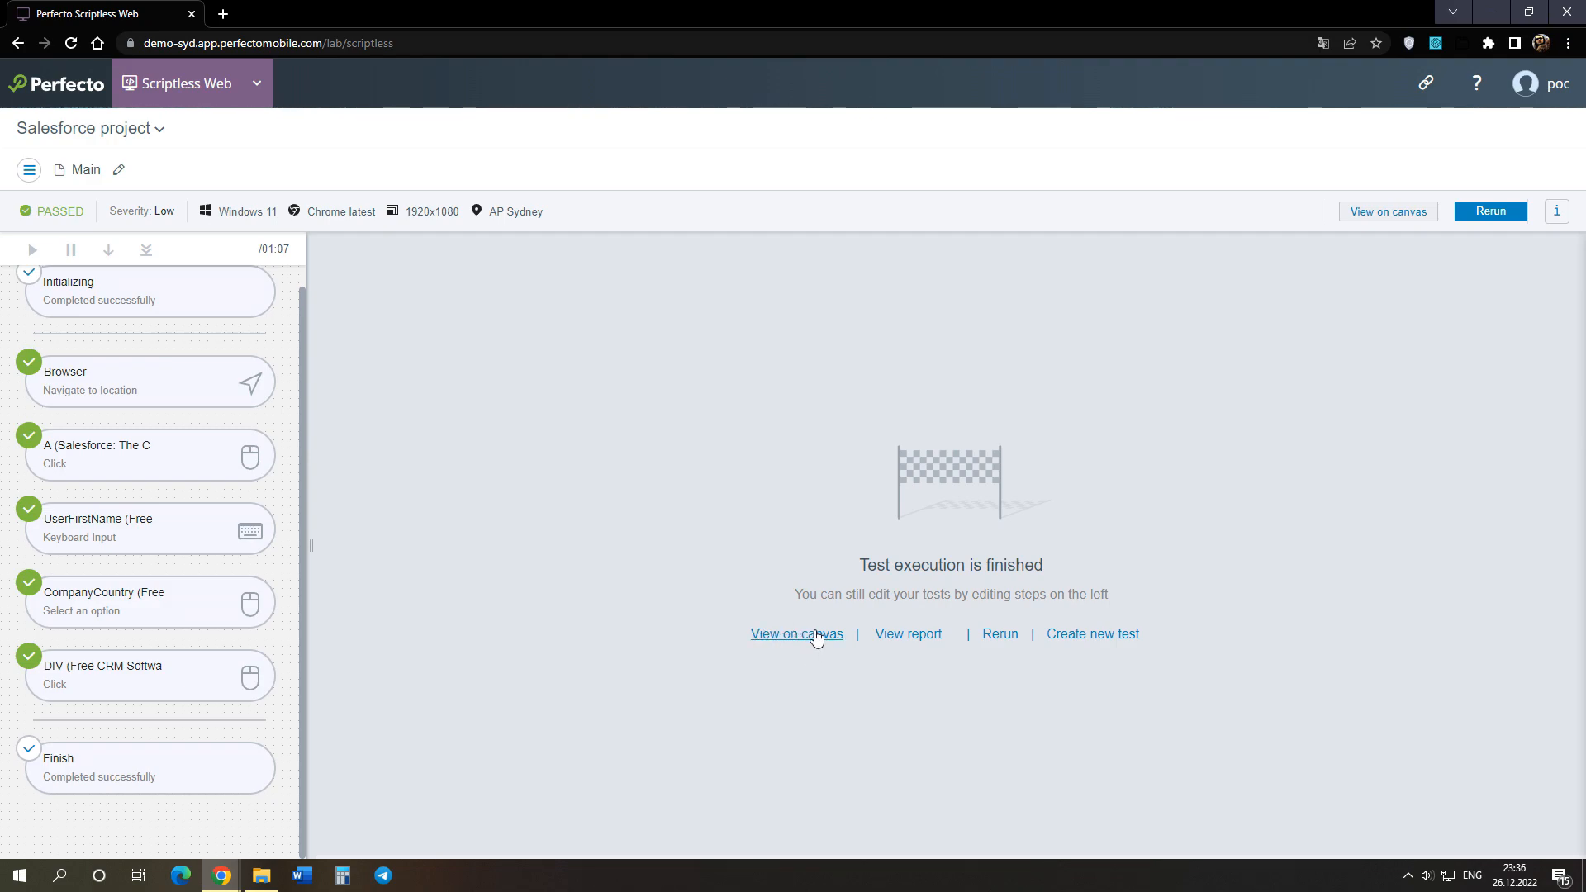
{"action": "left_click", "coordinate": [815, 636]}
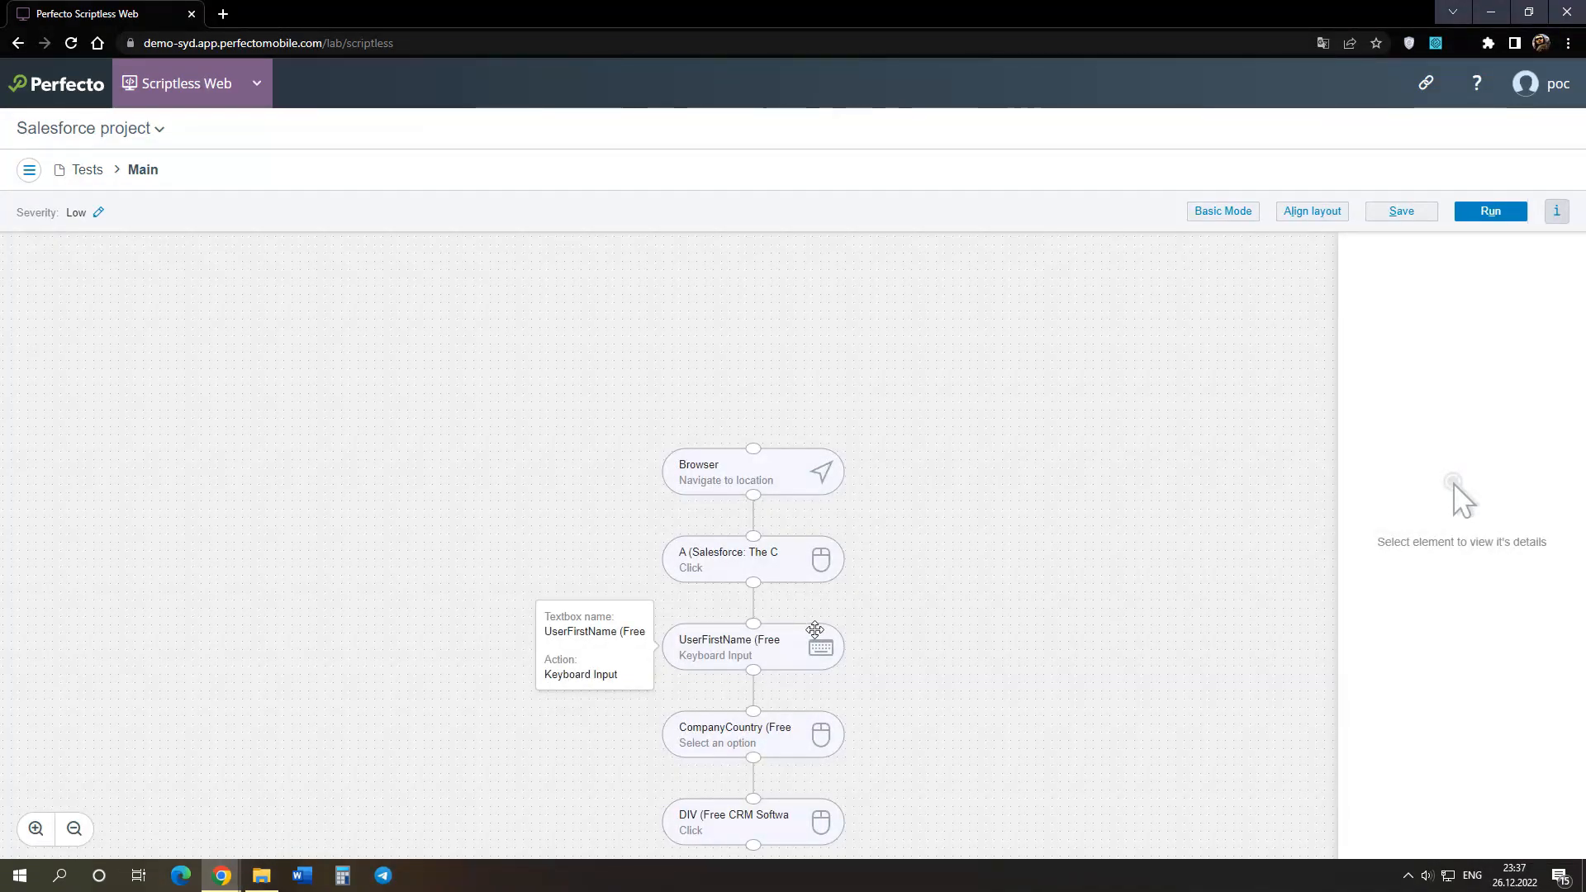
Delete the UserFirstName keyboard input step from the flow and connect the "A (Salesforce: The C" click step directly to the CompanyCountry step.
{"action": "left_click_drag", "start_coordinate": [974, 707], "coordinate": [966, 535]}
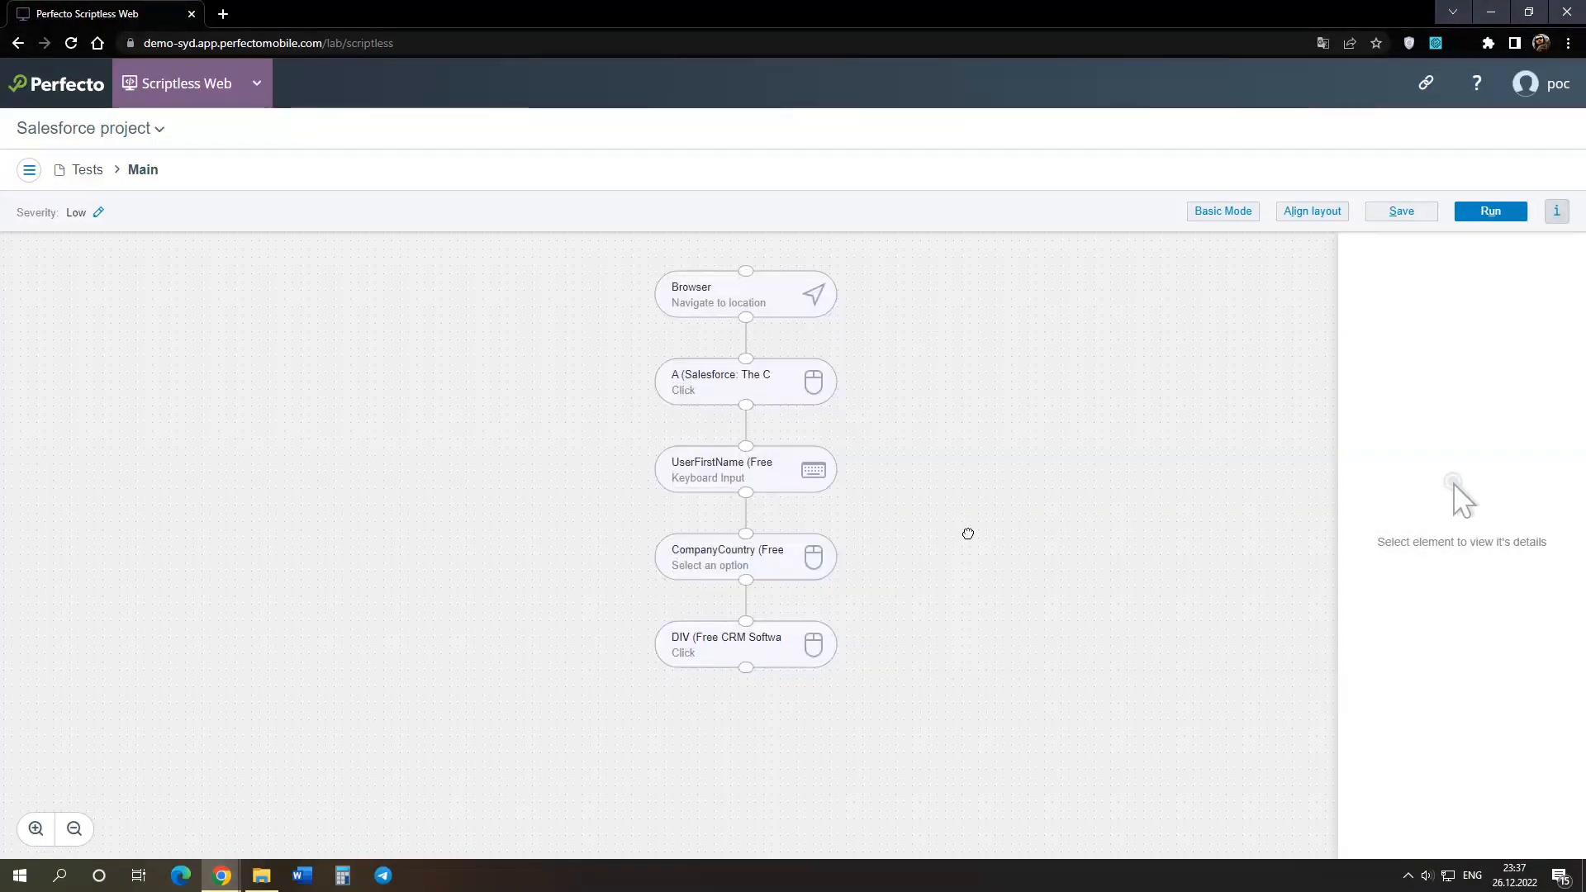
{"action": "left_click", "coordinate": [779, 483]}
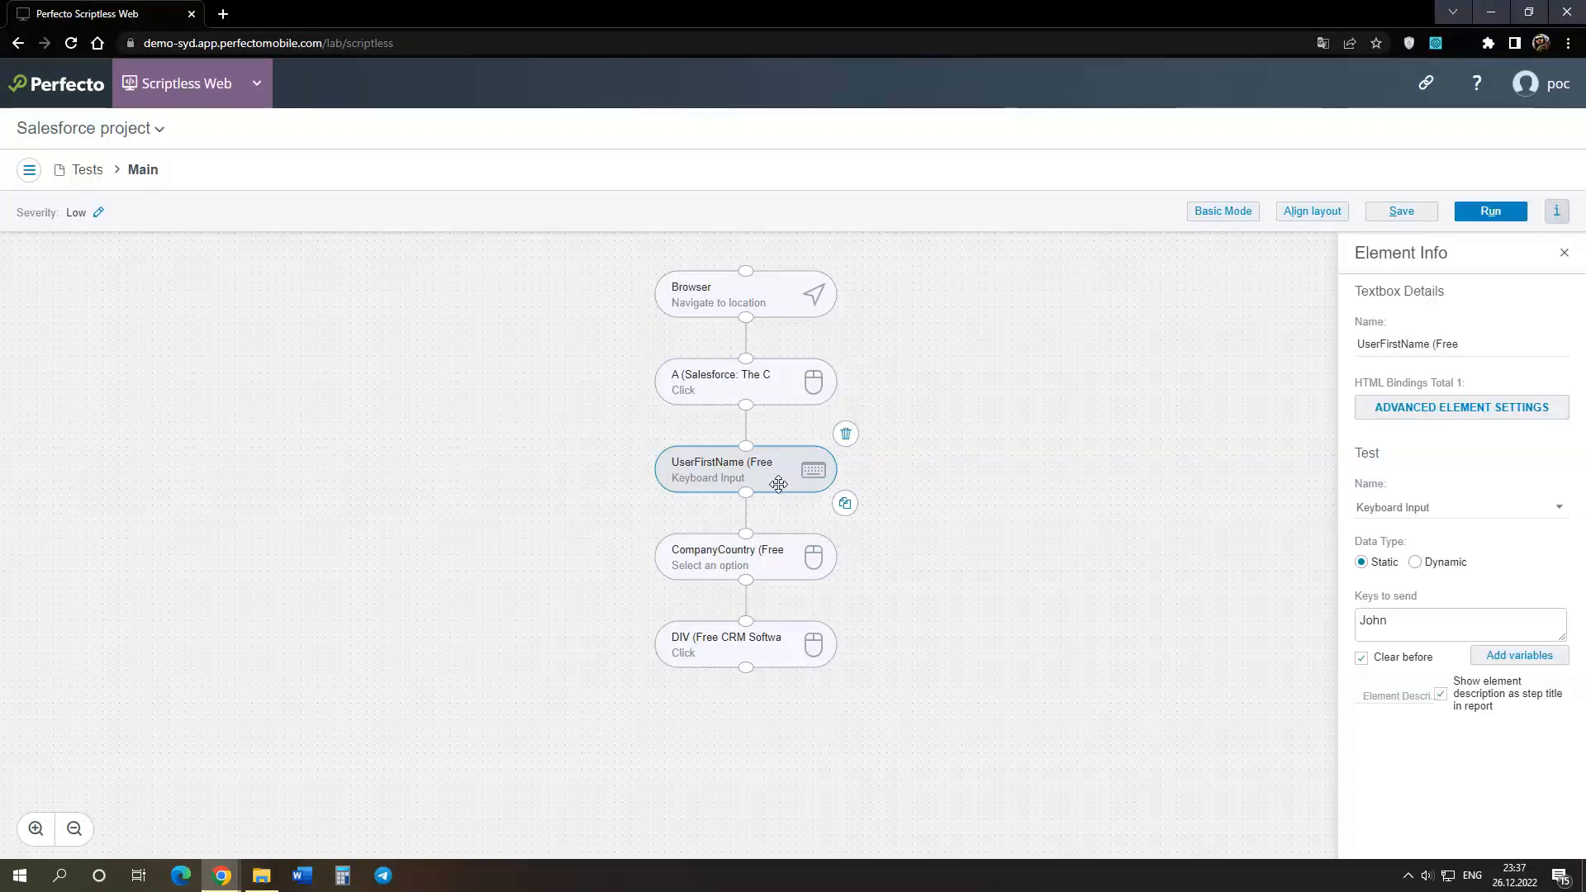
{"action": "left_click", "coordinate": [845, 433]}
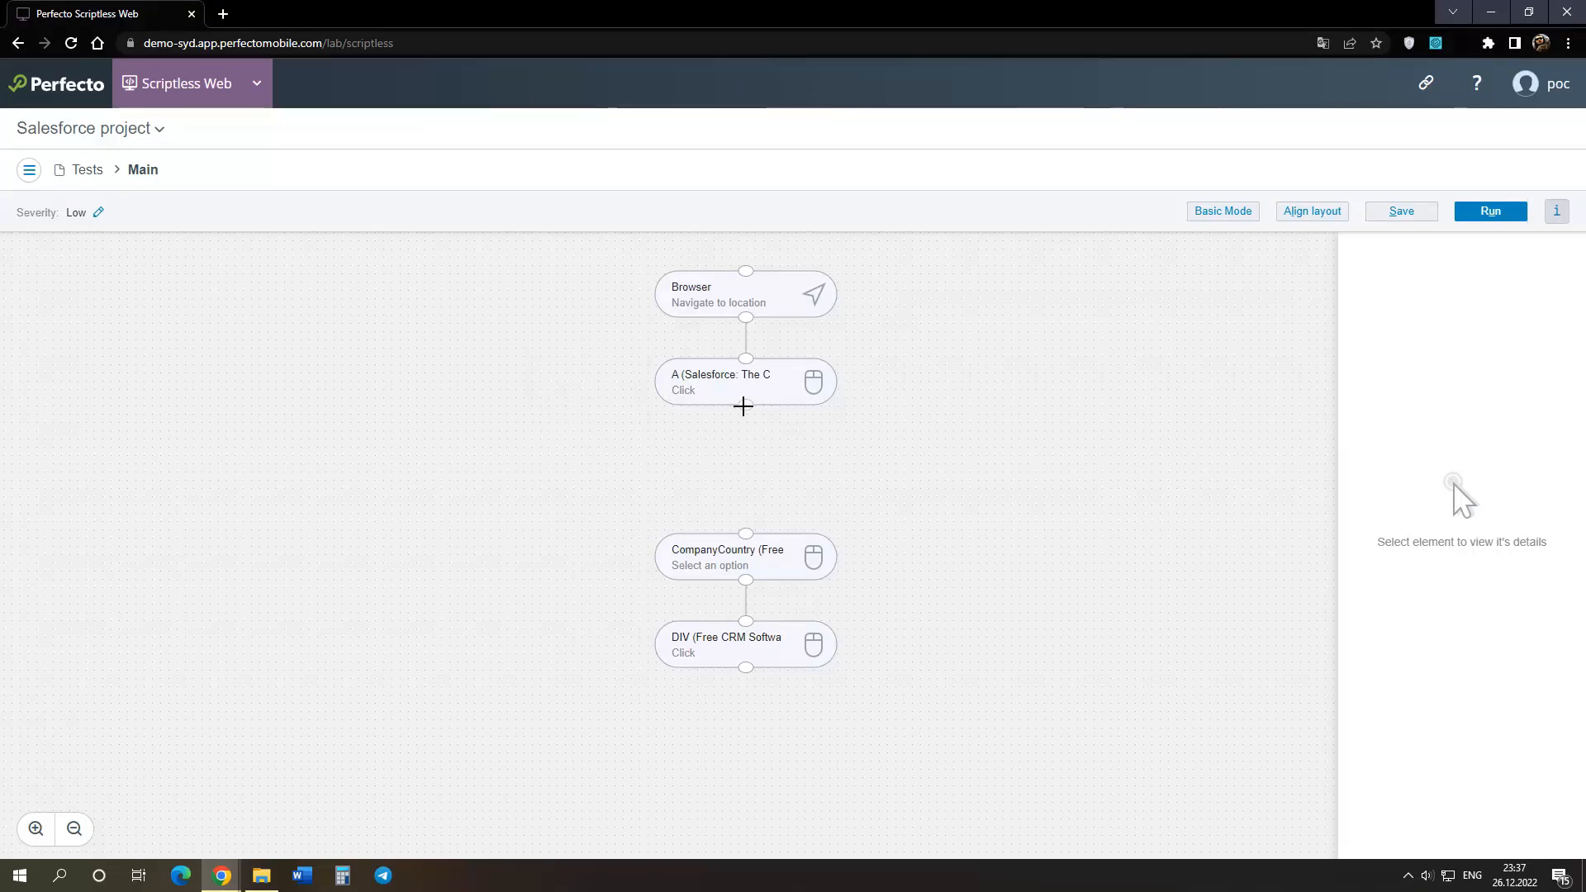
{"action": "left_click_drag", "start_coordinate": [740, 470], "coordinate": [745, 533]}
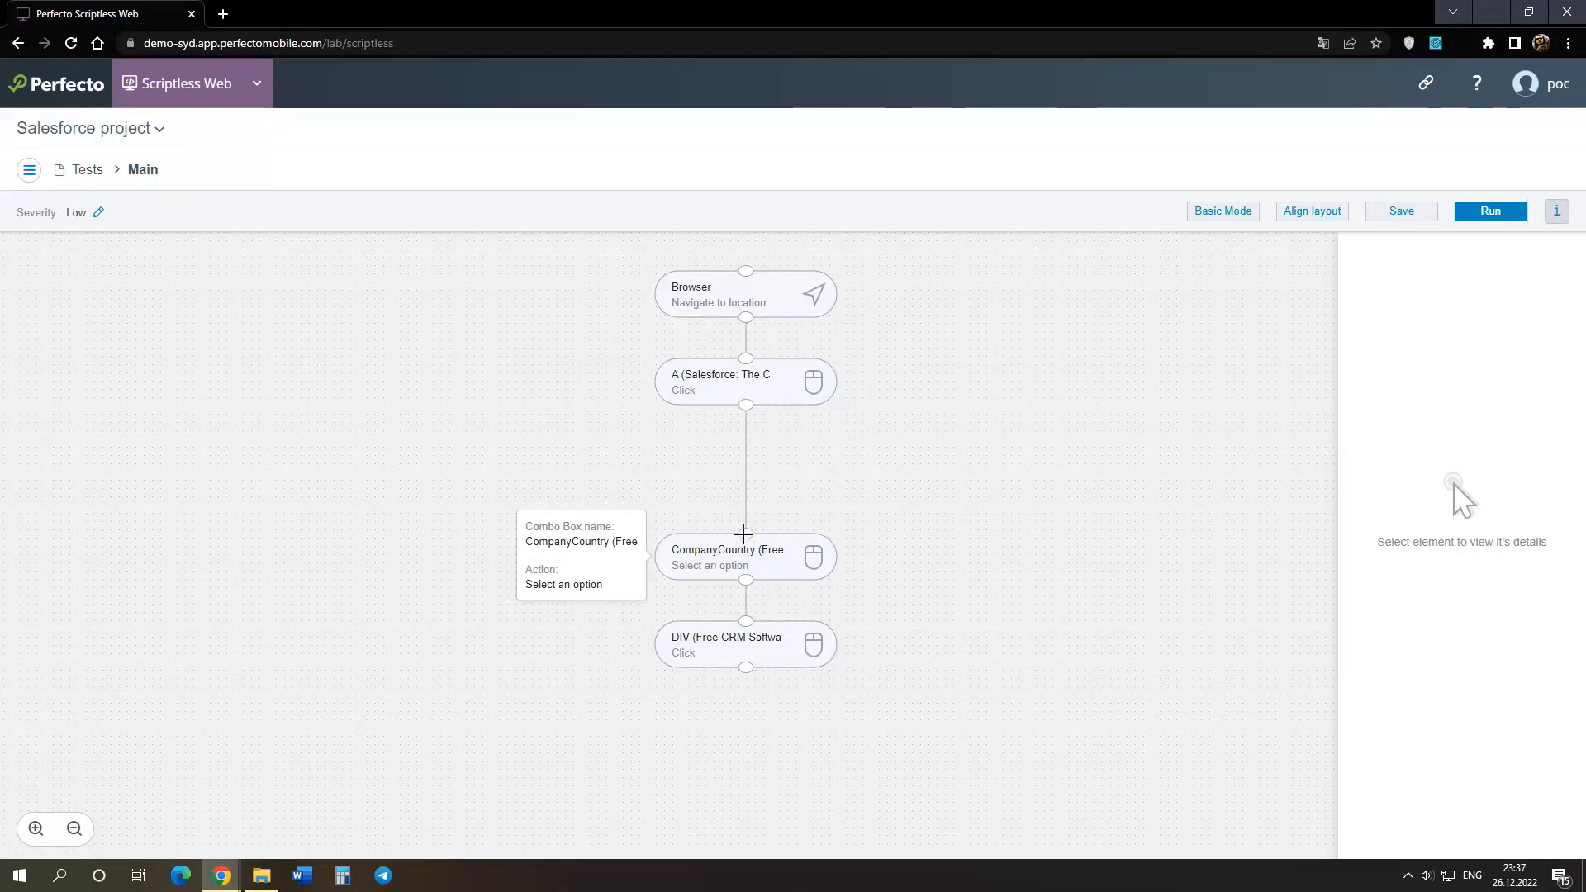